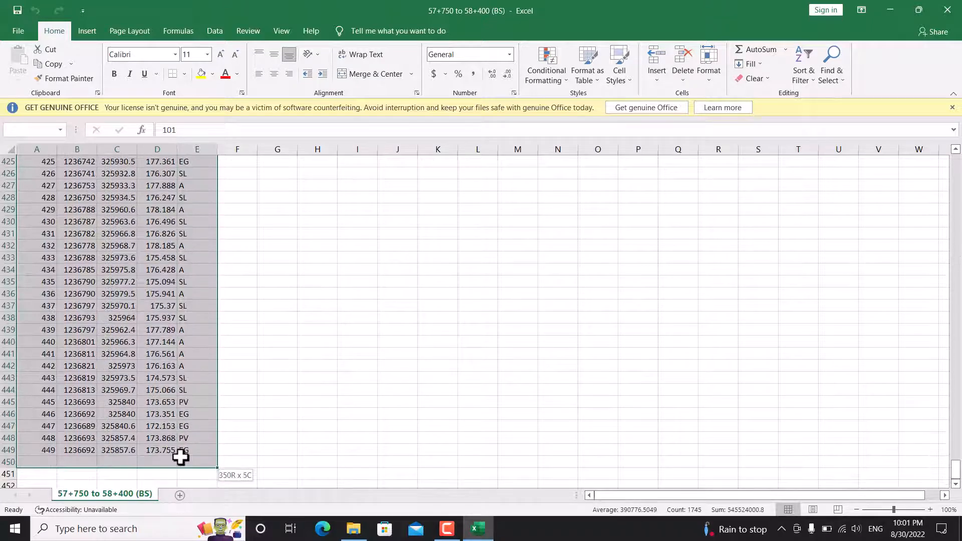
Step: Clear the selected point data in columns A to E from row 101 down to row 450
{"action": "key", "text": "Delete"}
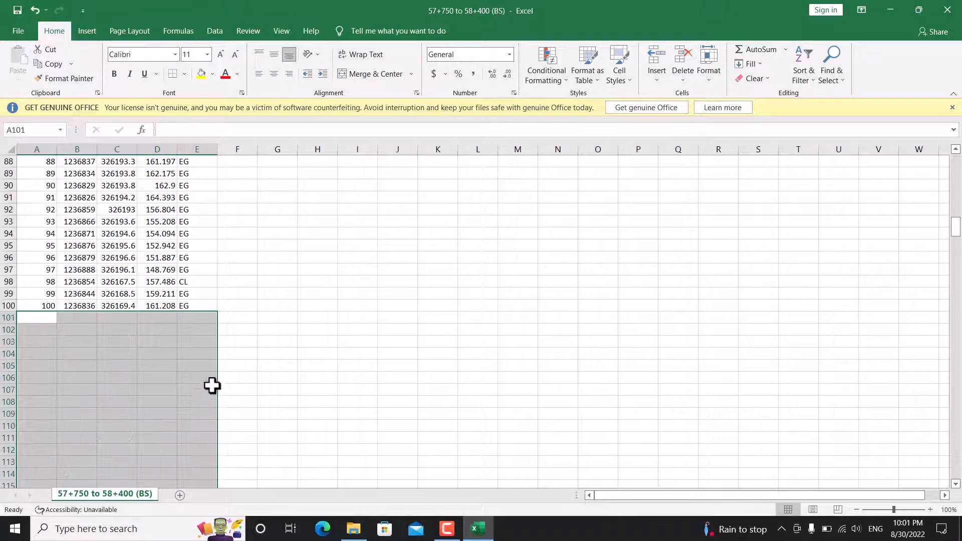
{"action": "scroll", "coordinate": [214, 375], "scroll_direction": "up", "scroll_amount": 20}
{"action": "scroll", "coordinate": [214, 376], "scroll_direction": "up", "scroll_amount": 6}
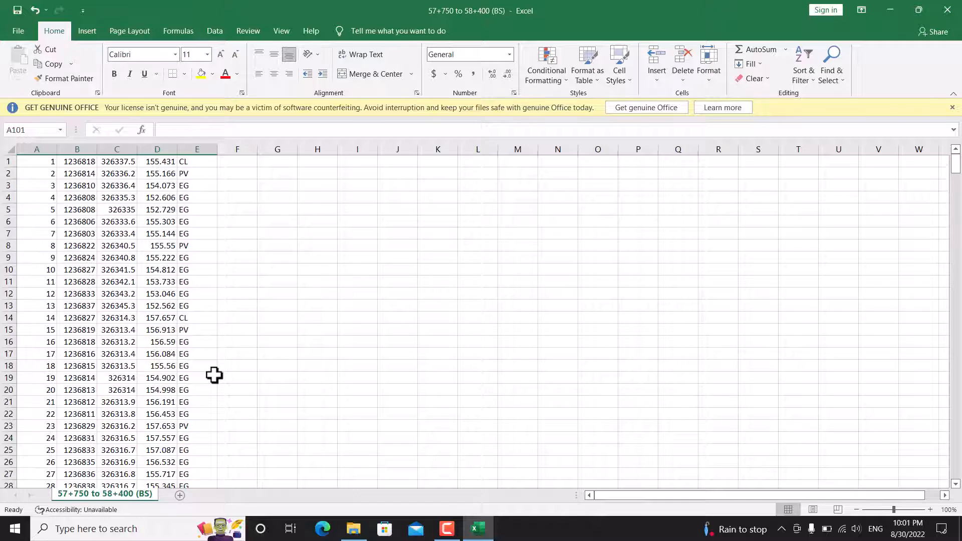
{"action": "left_click", "coordinate": [206, 248]}
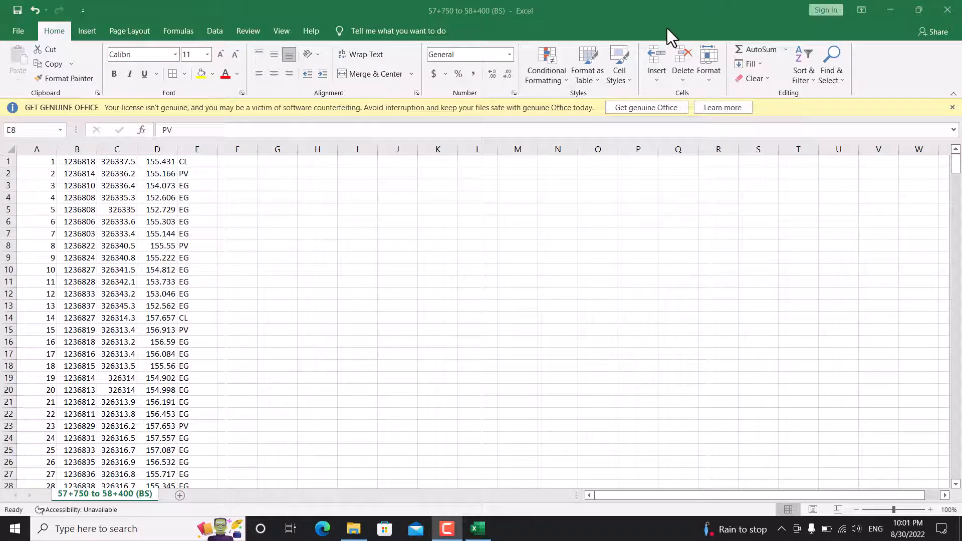
Step: Start saving a copy of the workbook in the Learn Civil 3D folder, named 57+750 to 58+400 example
{"action": "left_click", "coordinate": [18, 31]}
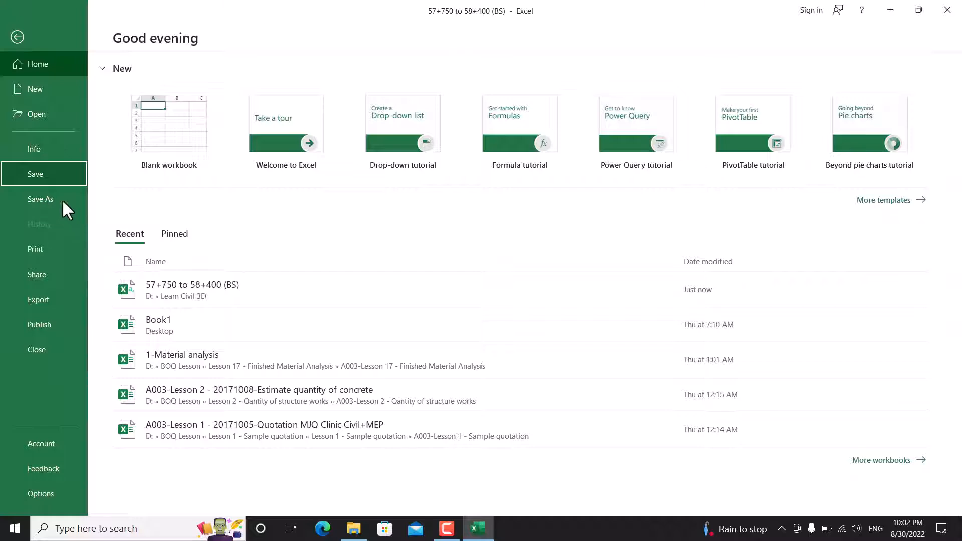
{"action": "left_click", "coordinate": [46, 196]}
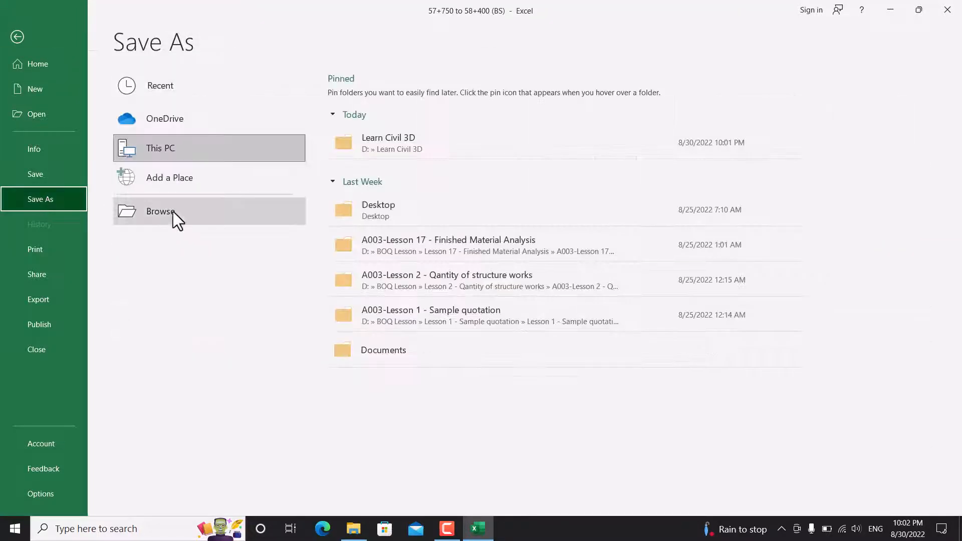
{"action": "left_click", "coordinate": [173, 212]}
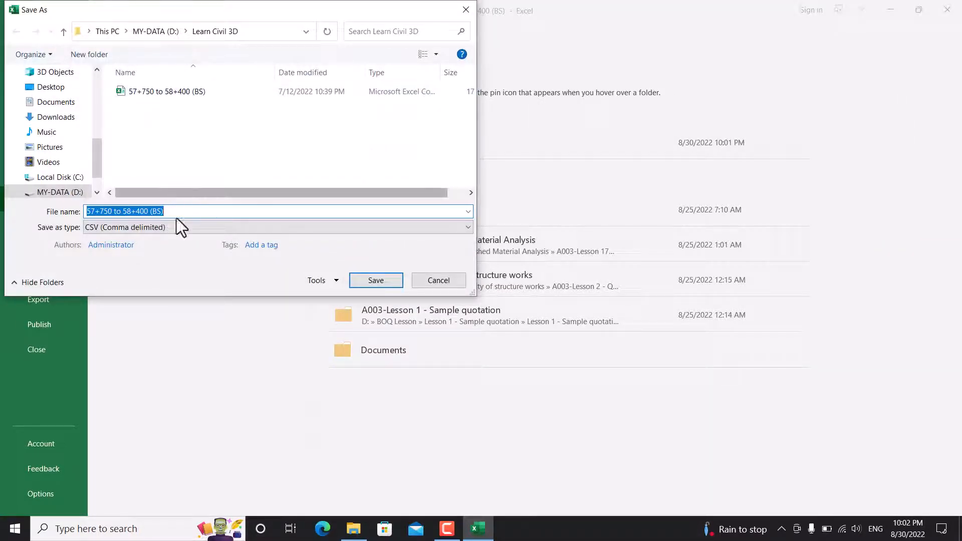
{"action": "left_click", "coordinate": [179, 208]}
{"action": "key", "text": "BackSpace"}
{"action": "key", "text": "BackSpace"}
{"action": "key", "text": "BackSpace"}
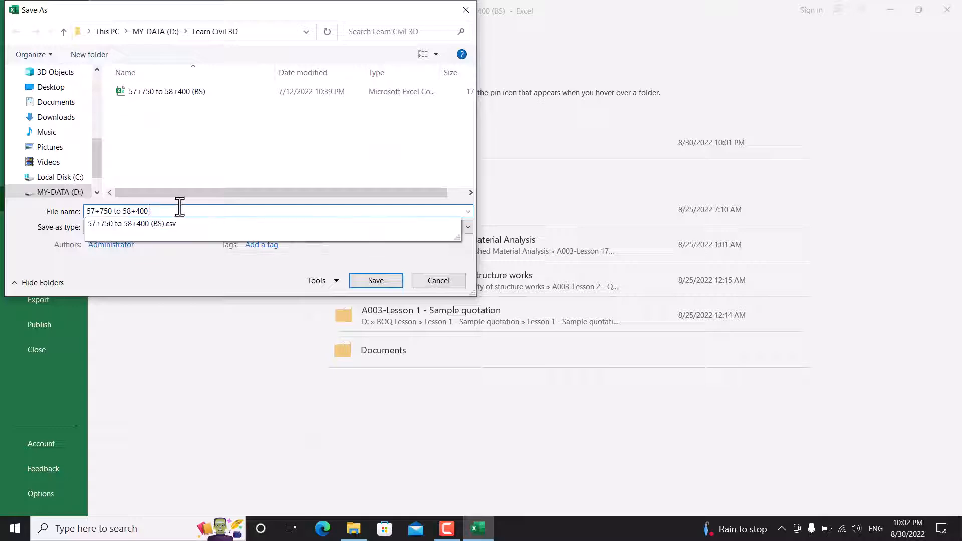
{"action": "type", "text": "e"}
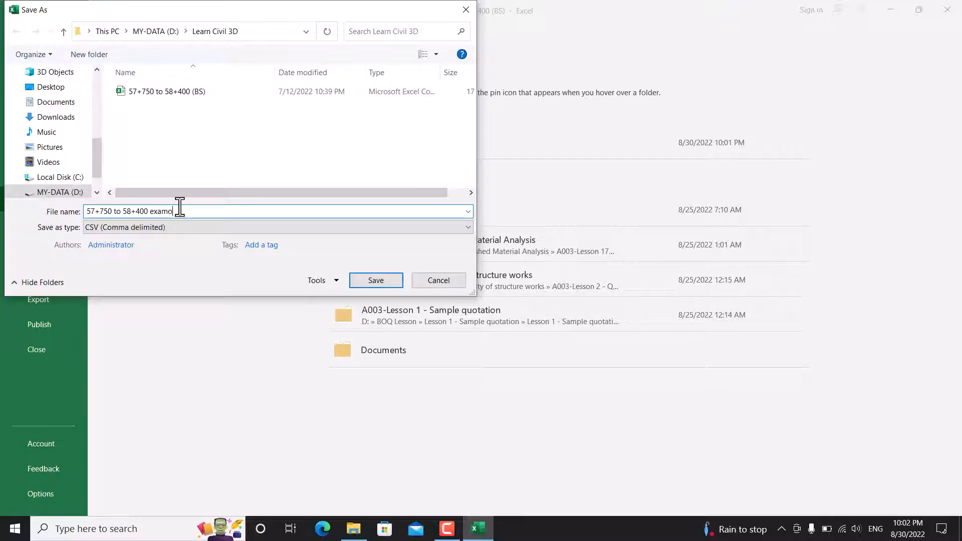
{"action": "type", "text": "xample"}
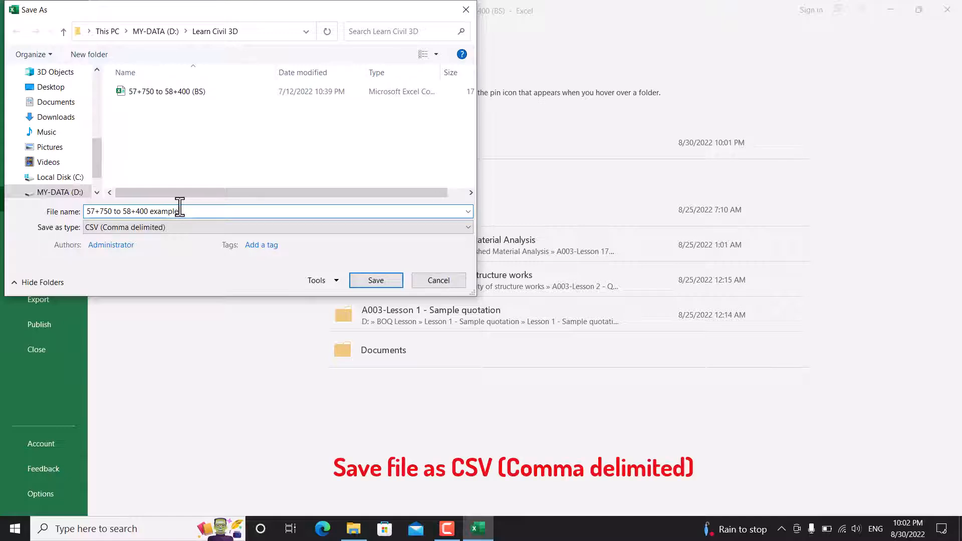
Step: Save the copy as CSV (Comma delimited), keep that format, and close the workbook and its folder window
{"action": "left_click", "coordinate": [145, 227]}
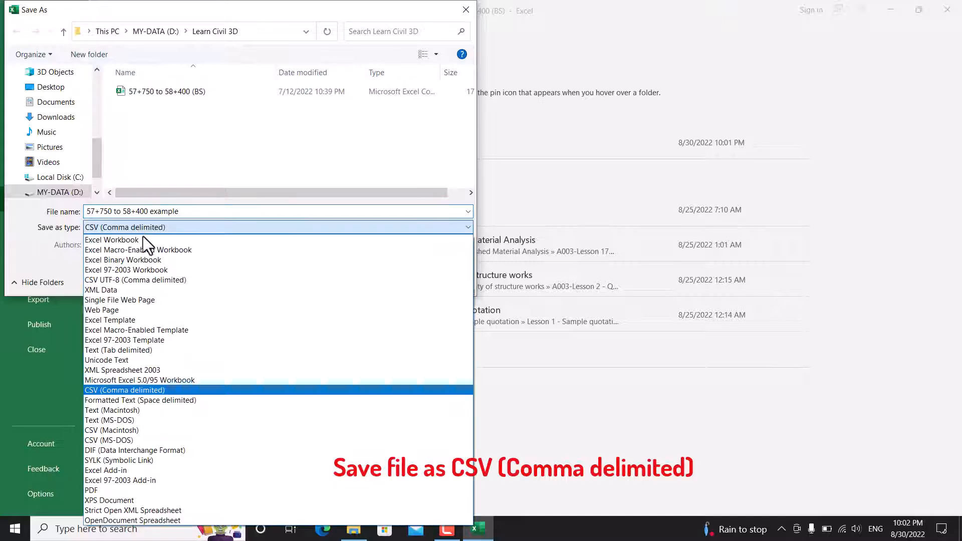
{"action": "left_click", "coordinate": [124, 392]}
{"action": "left_click", "coordinate": [366, 283]}
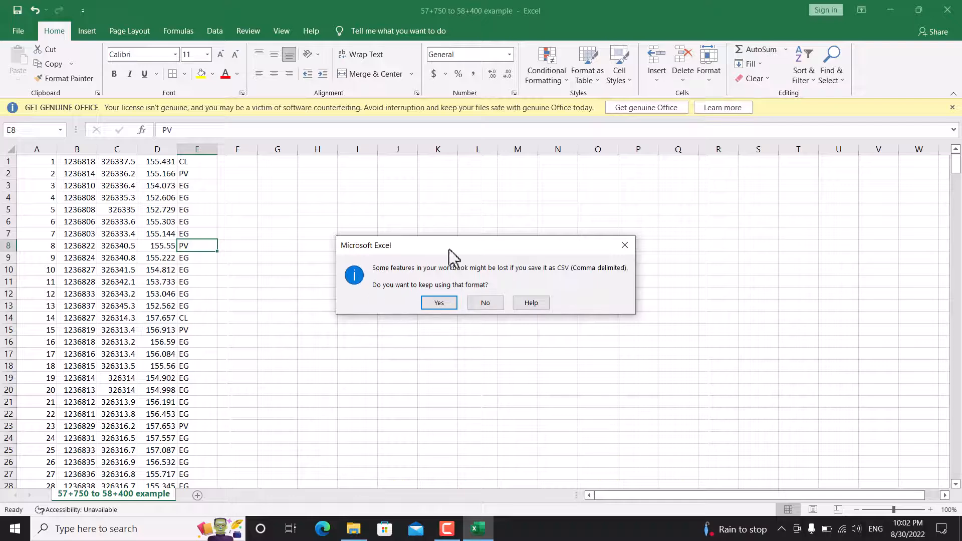
{"action": "left_click", "coordinate": [454, 302]}
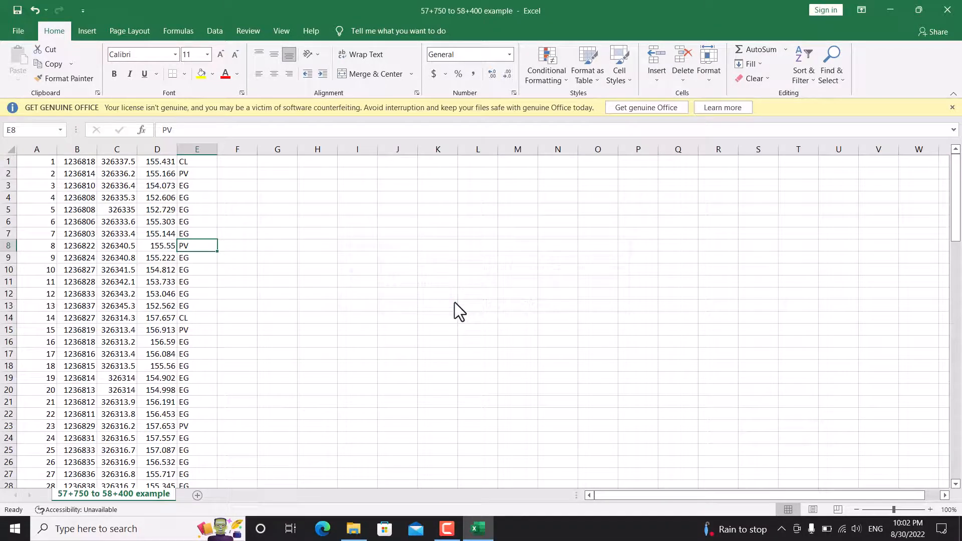
{"action": "left_click", "coordinate": [958, 10]}
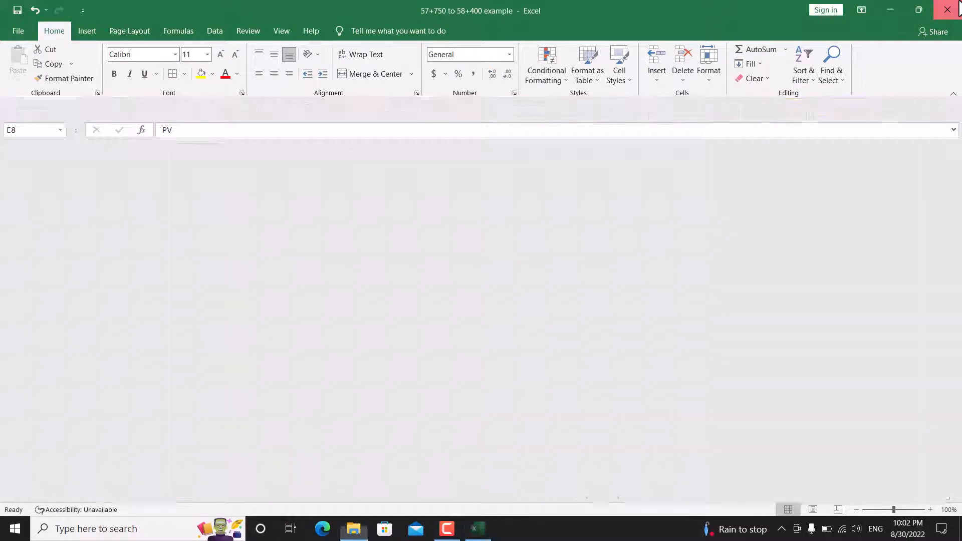
{"action": "left_click", "coordinate": [957, 8]}
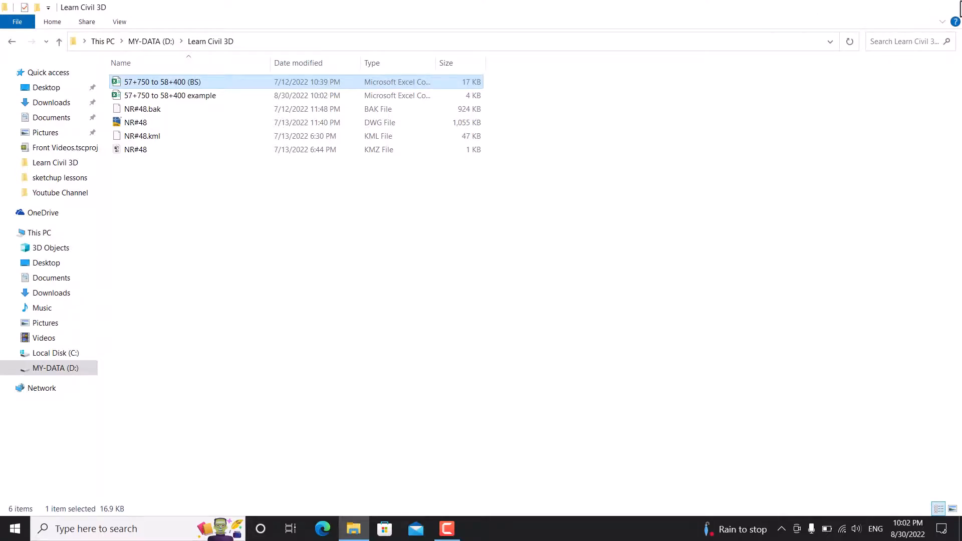
{"action": "key", "text": "super+e"}
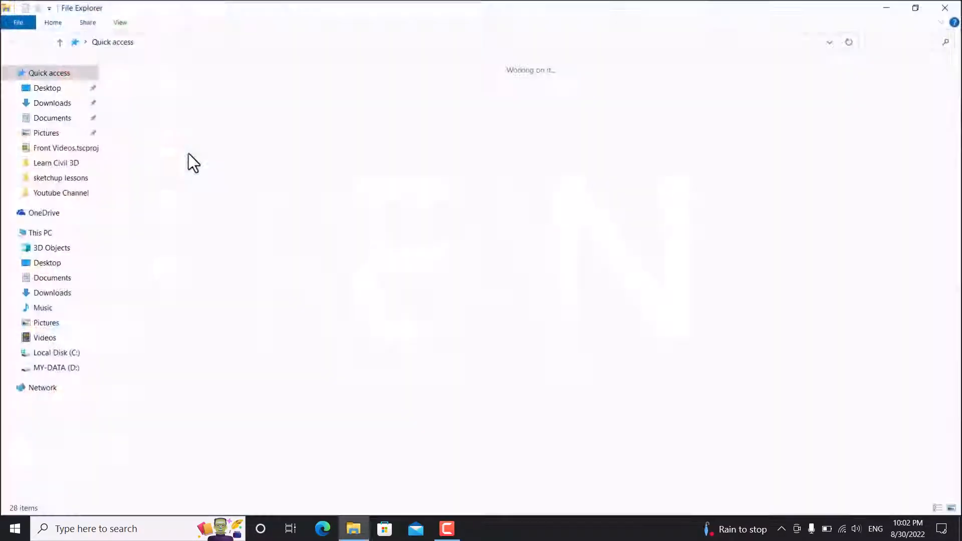
{"action": "left_click", "coordinate": [56, 368]}
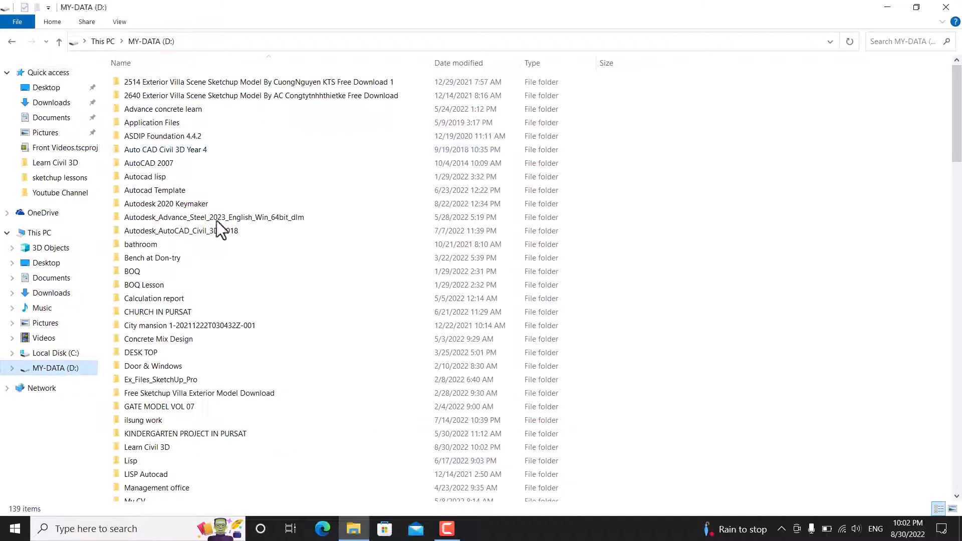
{"action": "scroll", "coordinate": [170, 454], "scroll_direction": "down", "scroll_amount": 3}
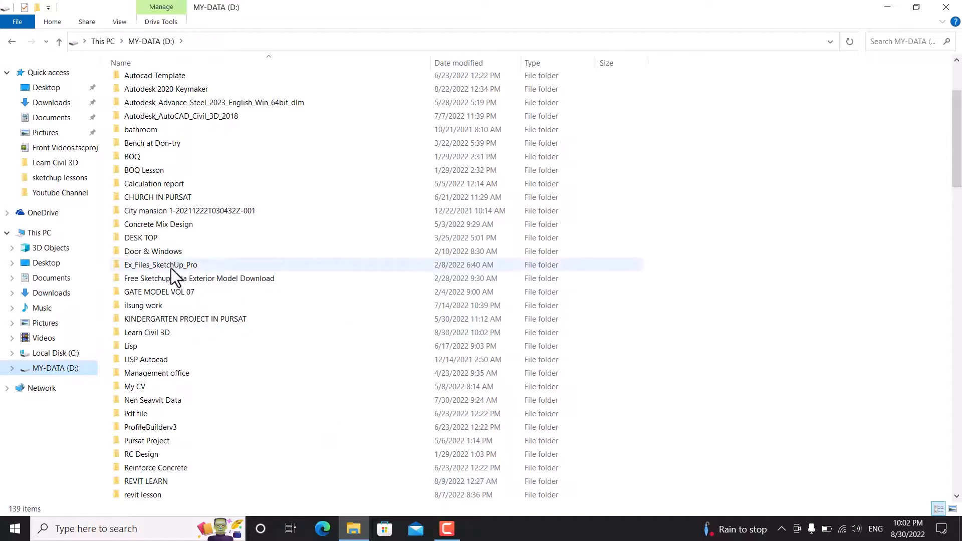
{"action": "scroll", "coordinate": [170, 268], "scroll_direction": "down", "scroll_amount": 6}
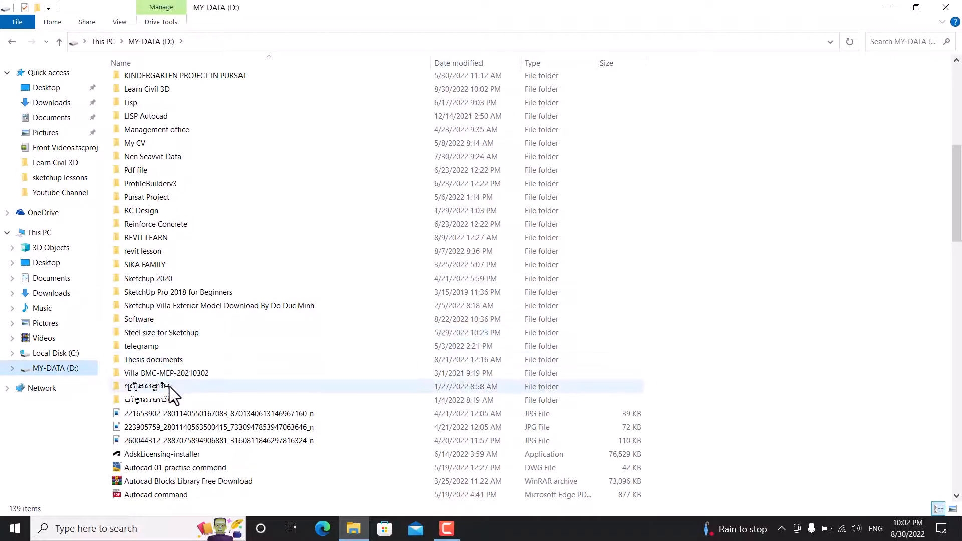
{"action": "scroll", "coordinate": [157, 257], "scroll_direction": "up", "scroll_amount": 9}
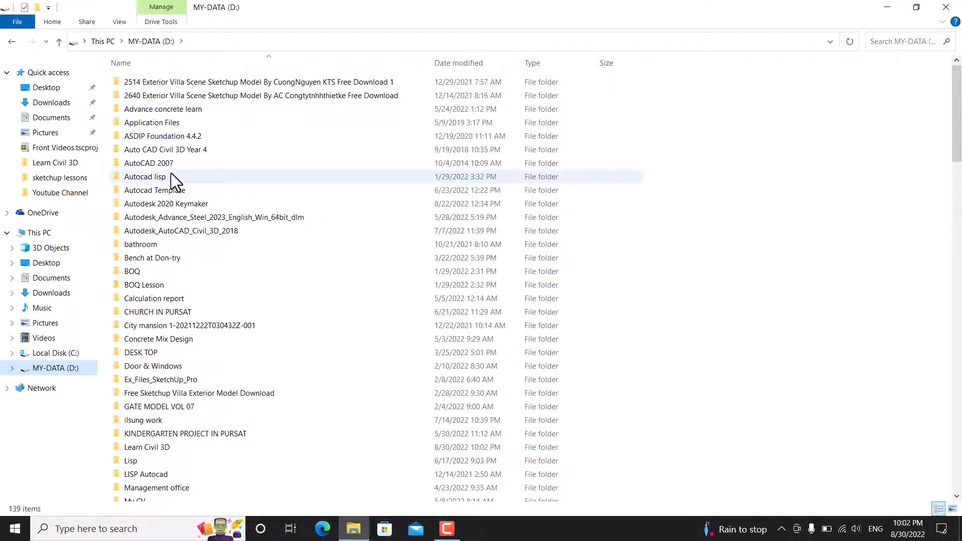
{"action": "left_click", "coordinate": [945, 7]}
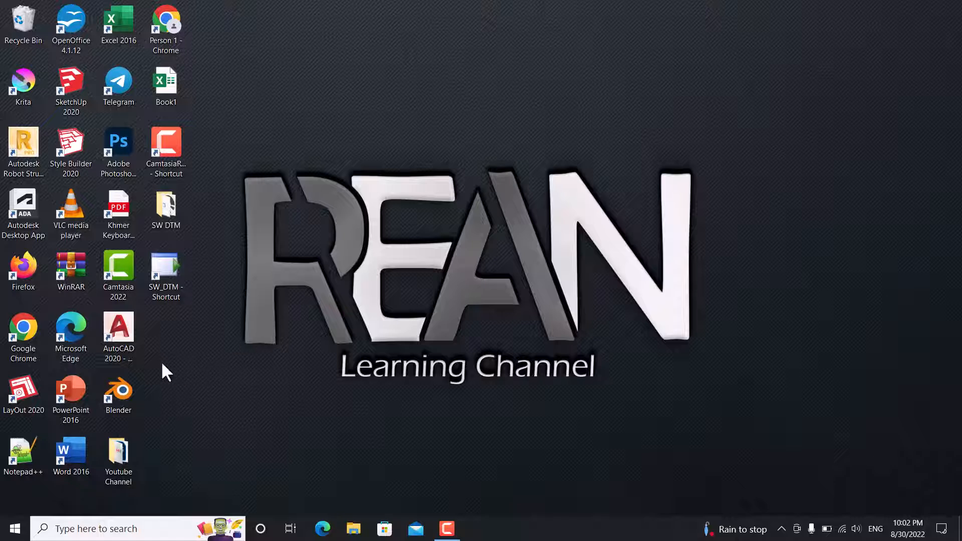
Step: Open the recent file 57+750 to 58+400 example from File Explorer
{"action": "left_click", "coordinate": [353, 530]}
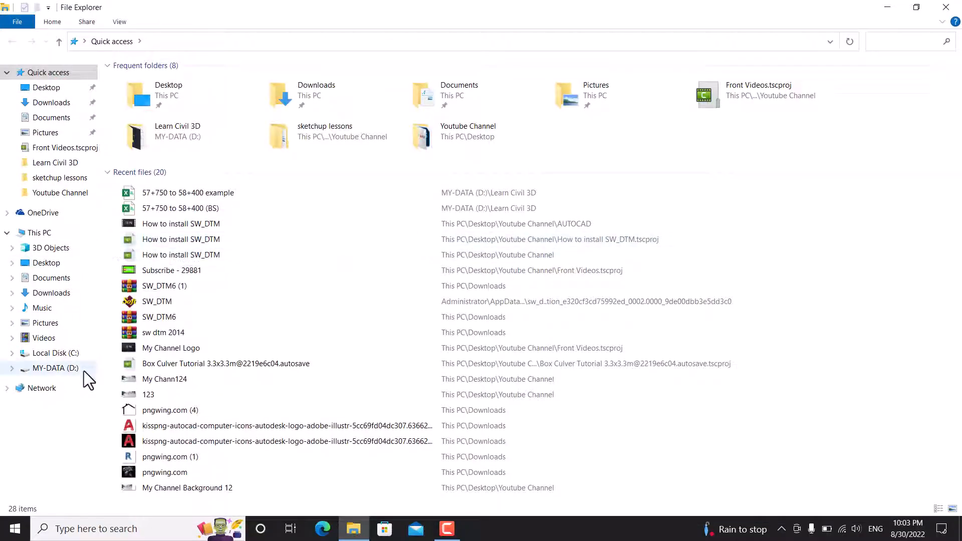
{"action": "left_click", "coordinate": [200, 192]}
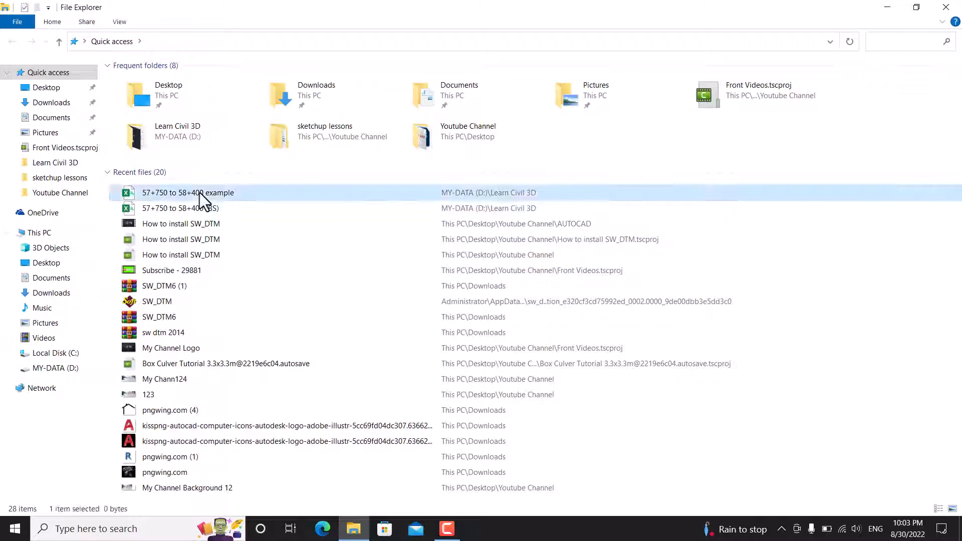
{"action": "double_click", "coordinate": [199, 193]}
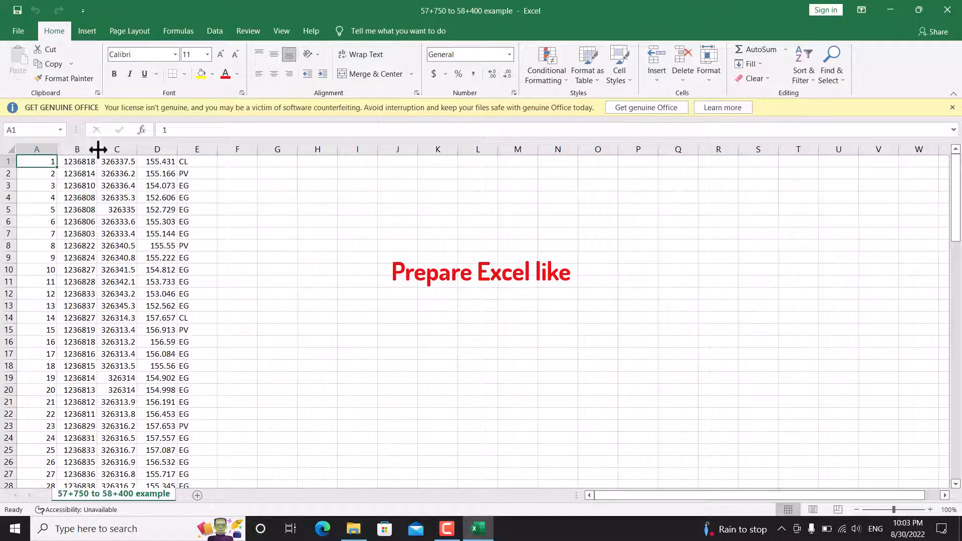
Step: Fit column B's width to its contents and check the first point's coordinates and elevation
{"action": "double_click", "coordinate": [98, 148]}
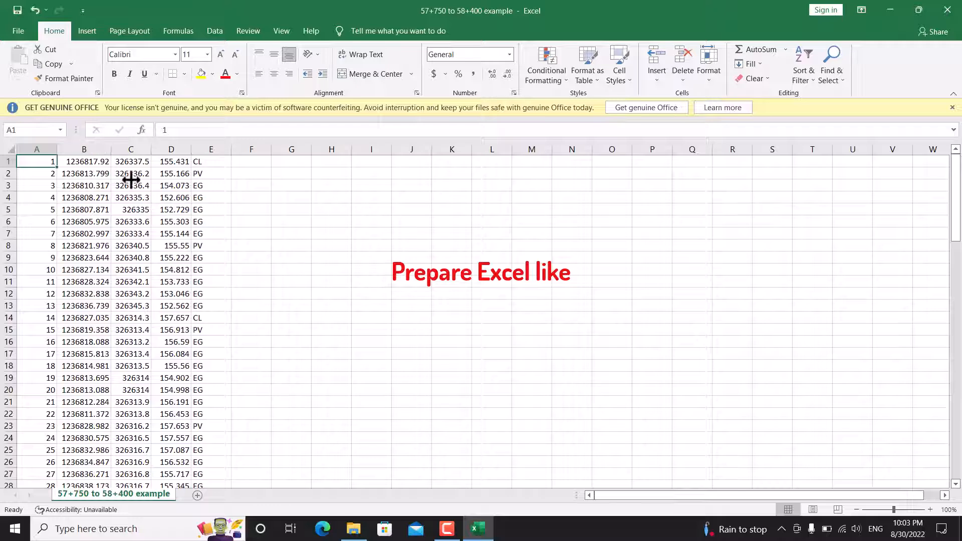
{"action": "left_click", "coordinate": [89, 162]}
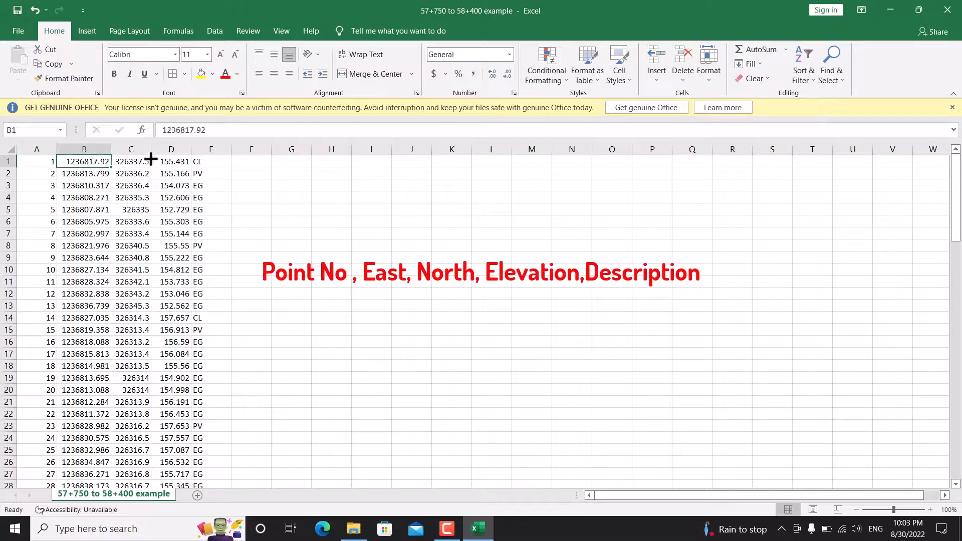
{"action": "left_click", "coordinate": [133, 163]}
{"action": "left_click", "coordinate": [177, 164]}
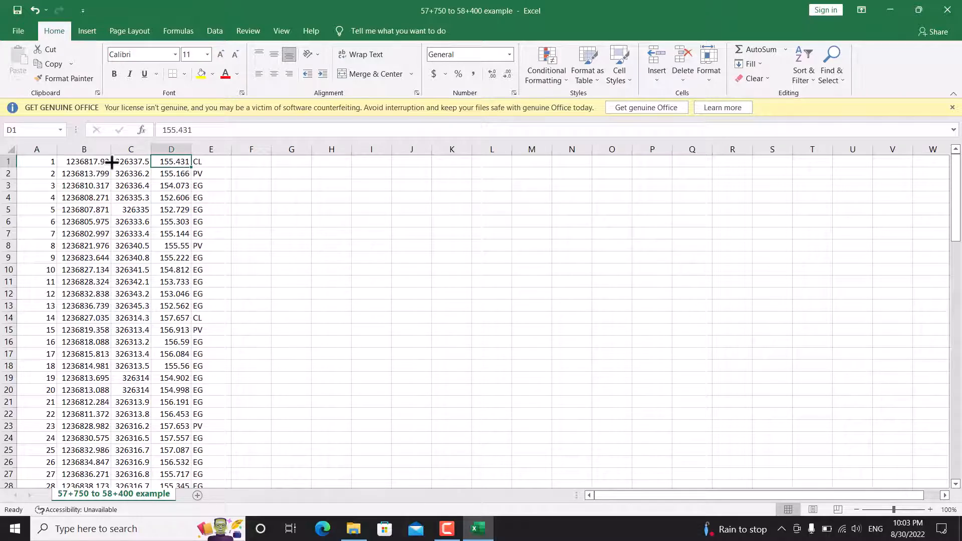
Step: Insert an empty column between the point numbers and the coordinates in column B
{"action": "left_click", "coordinate": [100, 149]}
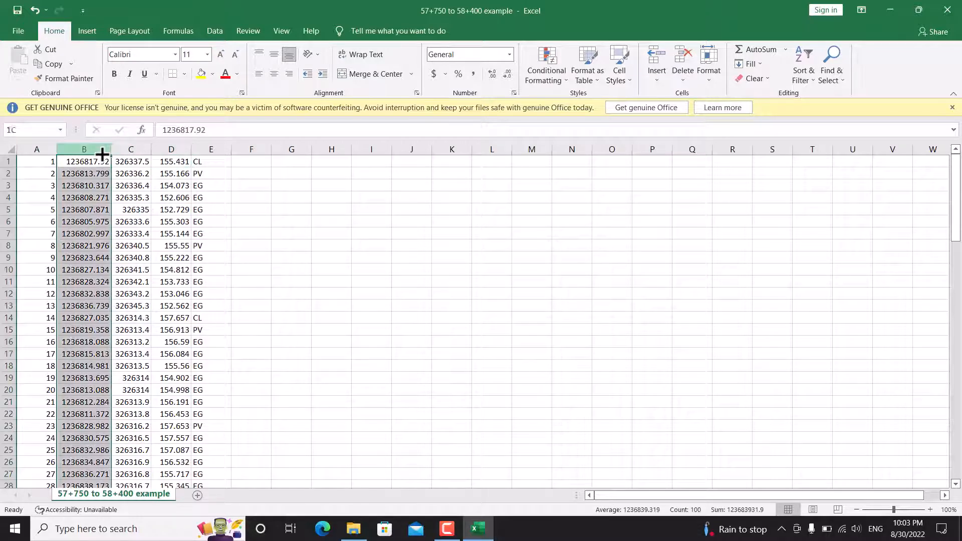
{"action": "right_click", "coordinate": [100, 151]}
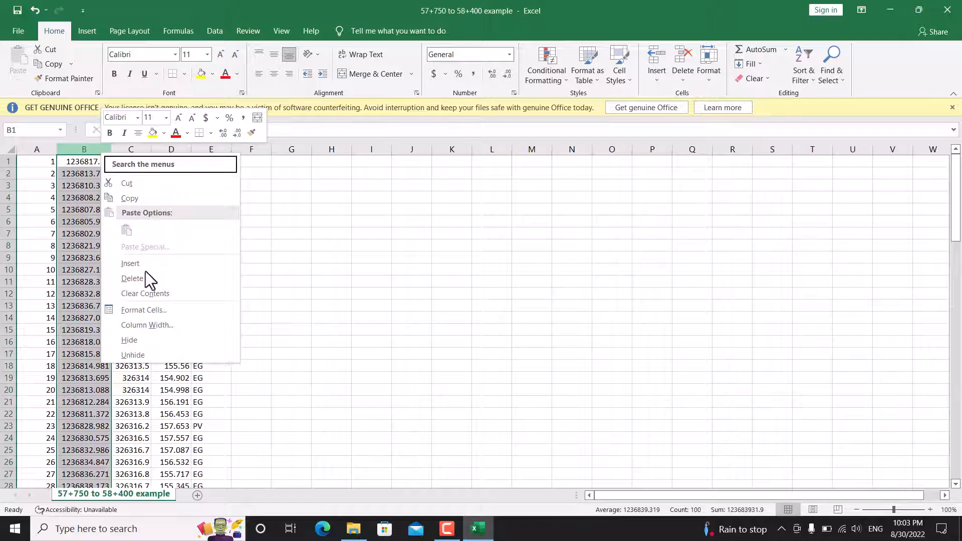
{"action": "left_click", "coordinate": [134, 264]}
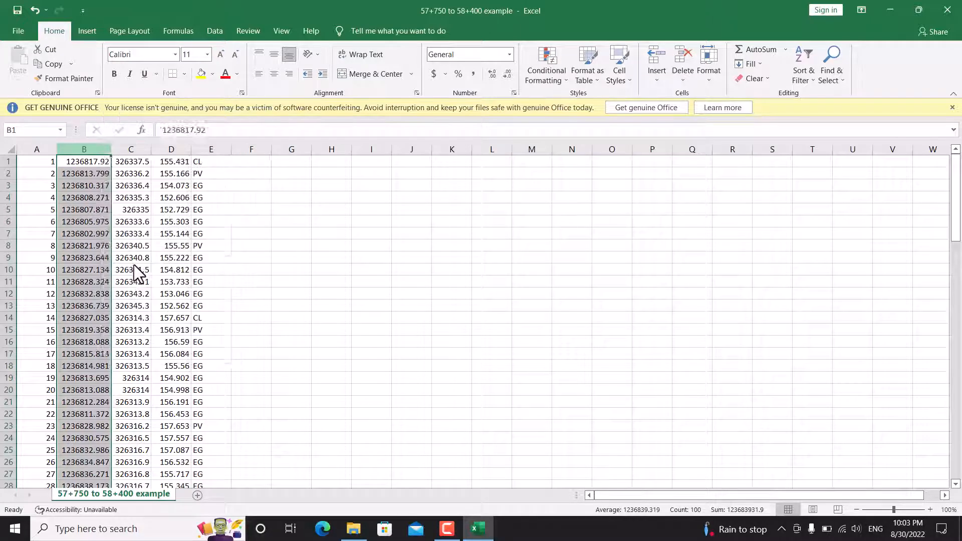
{"action": "left_click", "coordinate": [126, 208]}
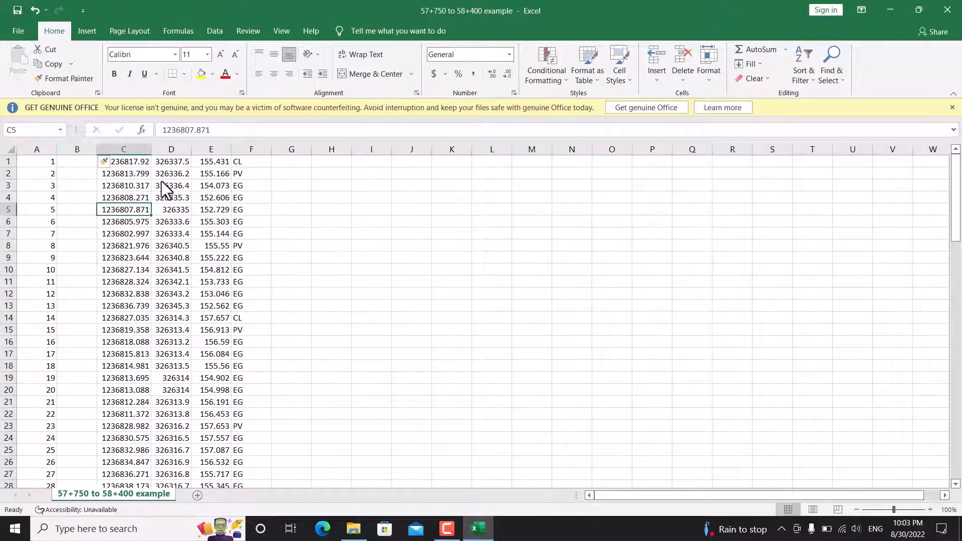
Step: Move the east coordinates from column D into the empty column B by cutting and pasting
{"action": "right_click", "coordinate": [169, 149]}
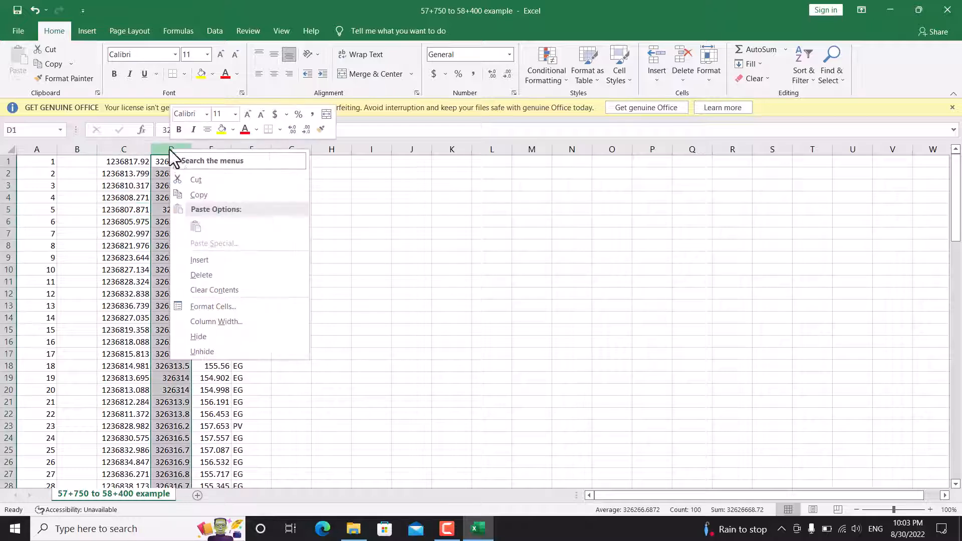
{"action": "left_click", "coordinate": [197, 182]}
{"action": "left_click", "coordinate": [78, 149]}
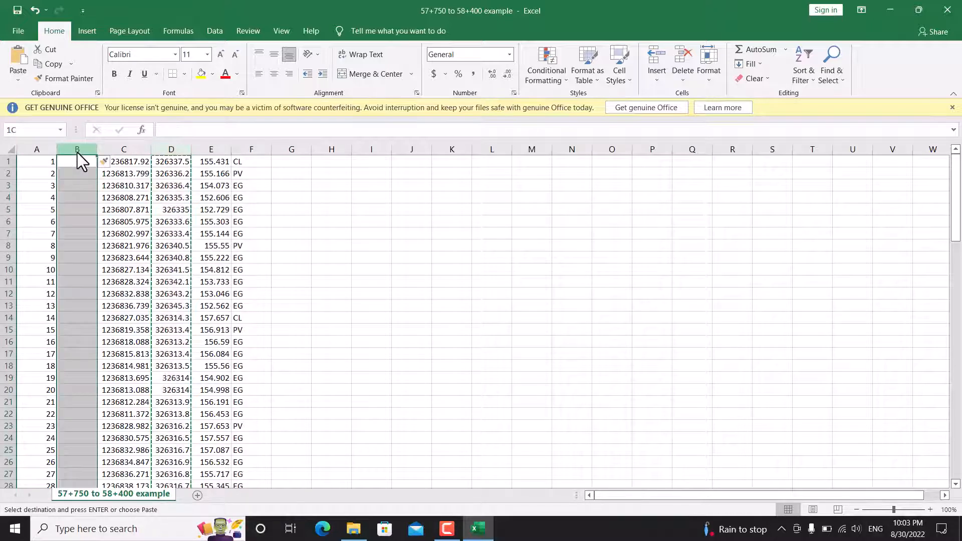
{"action": "right_click", "coordinate": [77, 150]}
{"action": "left_click", "coordinate": [104, 230]}
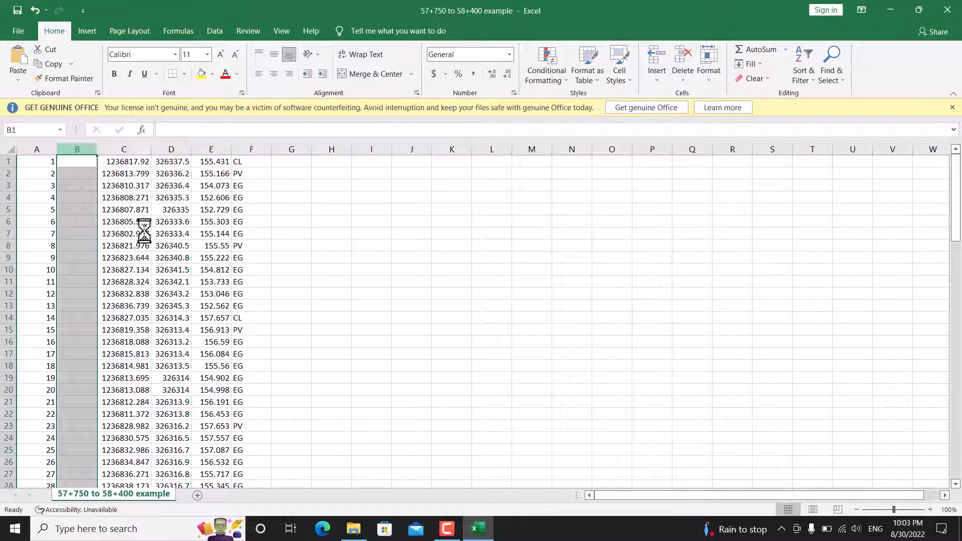
{"action": "left_click", "coordinate": [251, 233]}
Step: Delete the empty column D between the north coordinates and the elevations
{"action": "left_click", "coordinate": [171, 150]}
{"action": "right_click", "coordinate": [171, 150]}
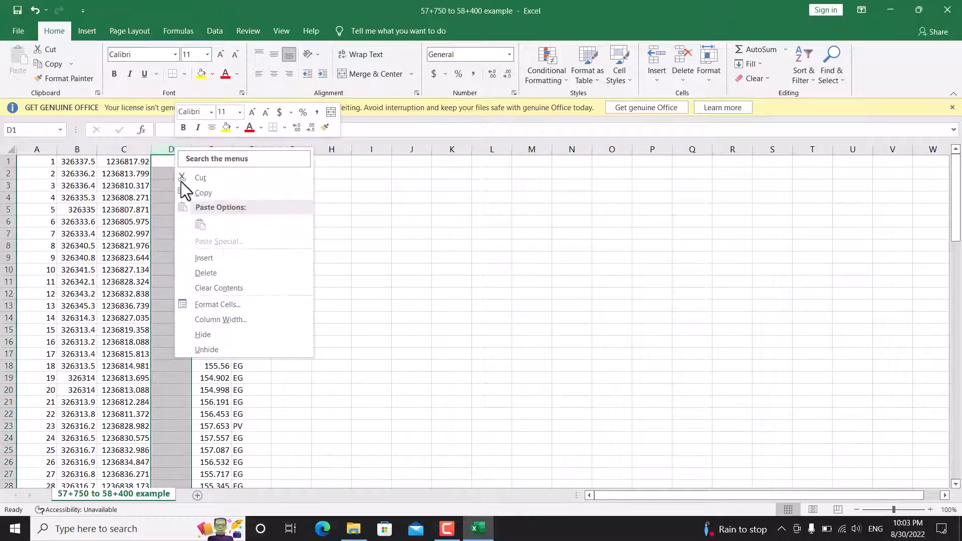
{"action": "left_click", "coordinate": [206, 273]}
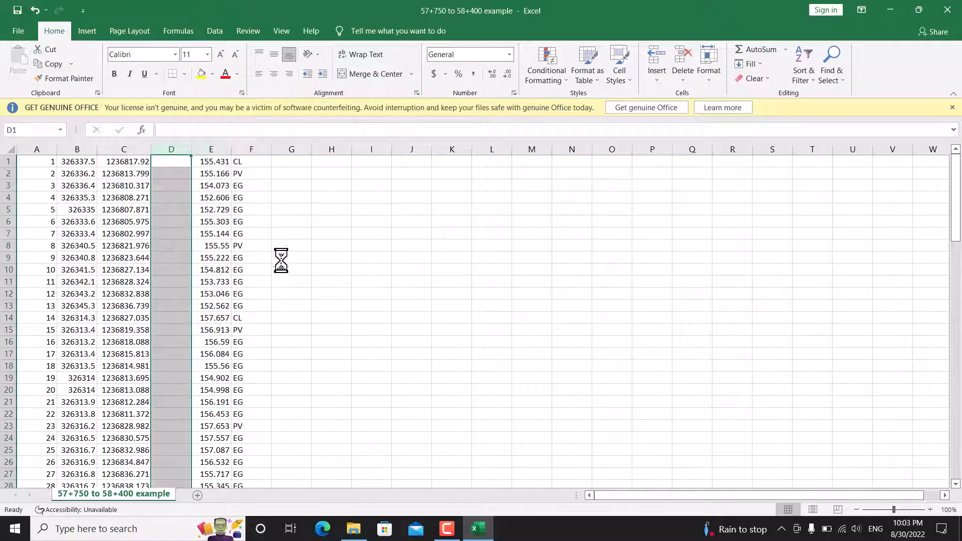
Step: Save the reordered point data over "57+750 to 58+400 example" in CSV (Comma delimited) format and close the workbook and the file browser
{"action": "left_click", "coordinate": [280, 257]}
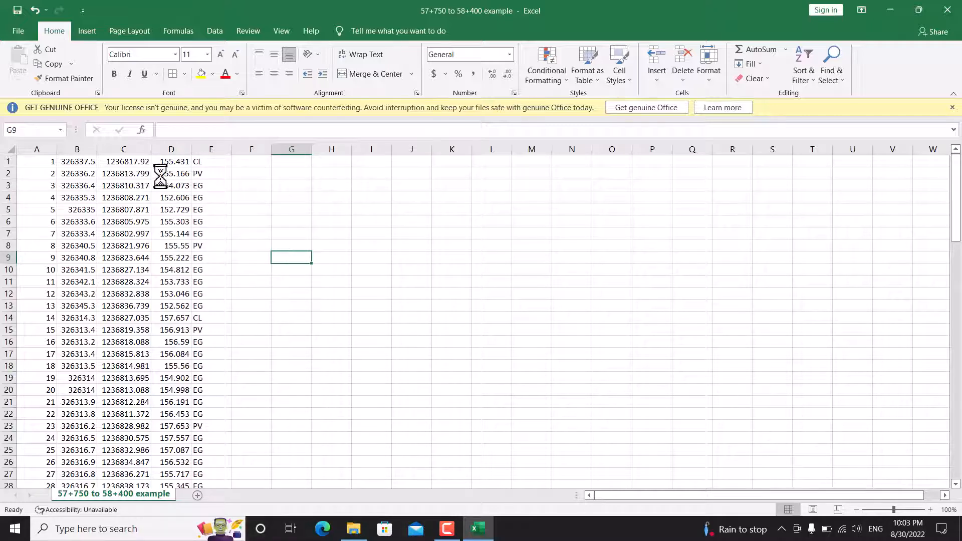
{"action": "scroll", "coordinate": [185, 244], "scroll_direction": "down", "scroll_amount": 18}
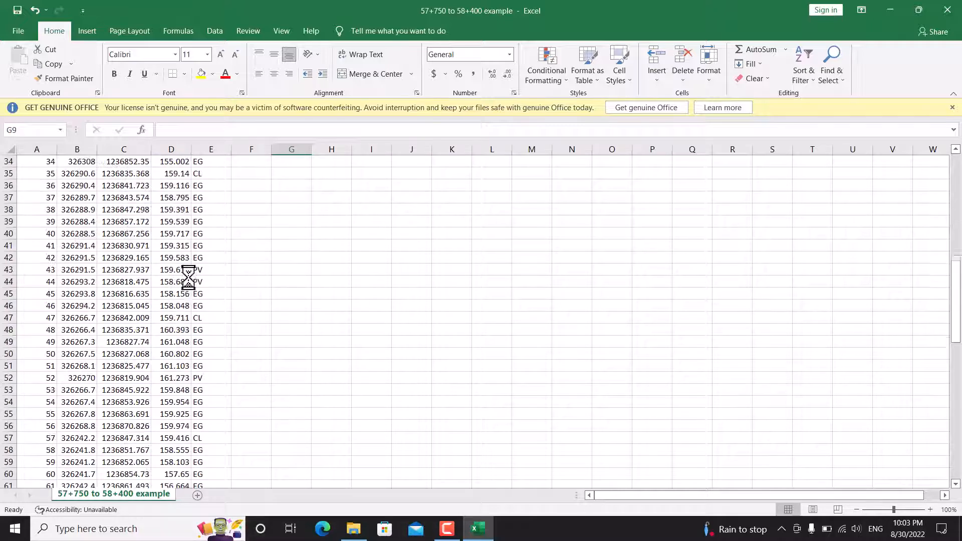
{"action": "scroll", "coordinate": [195, 290], "scroll_direction": "up", "scroll_amount": 18}
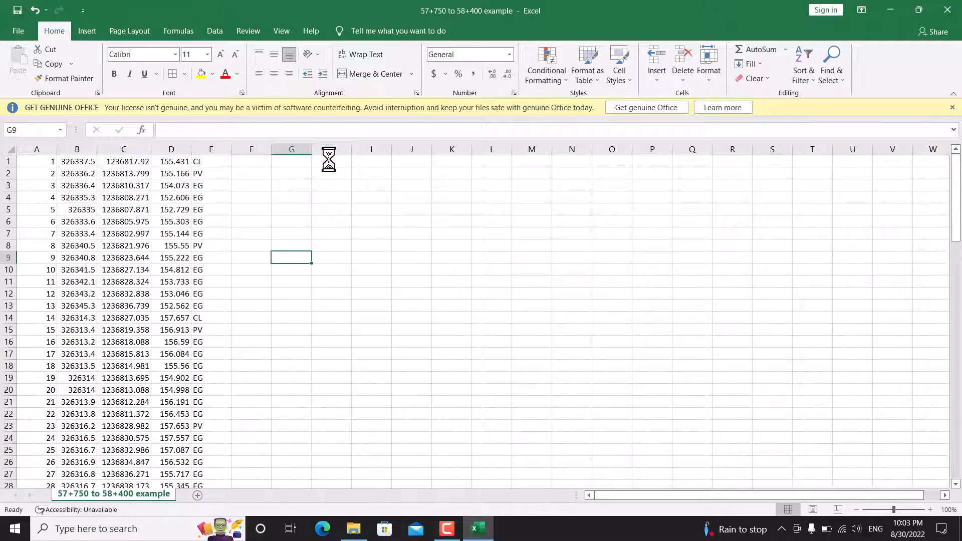
{"action": "left_click", "coordinate": [947, 9]}
{"action": "left_click", "coordinate": [434, 287]}
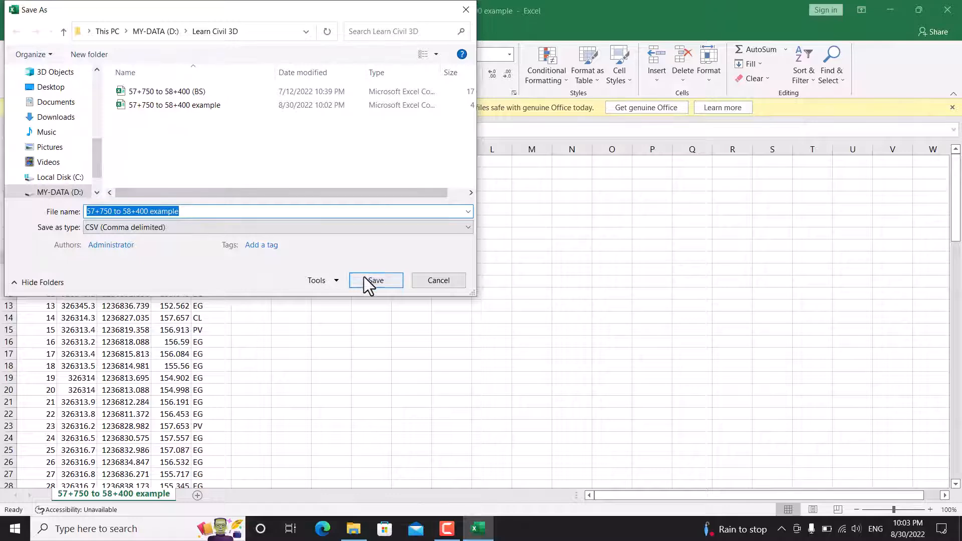
{"action": "left_click", "coordinate": [368, 281]}
{"action": "left_click", "coordinate": [501, 268]}
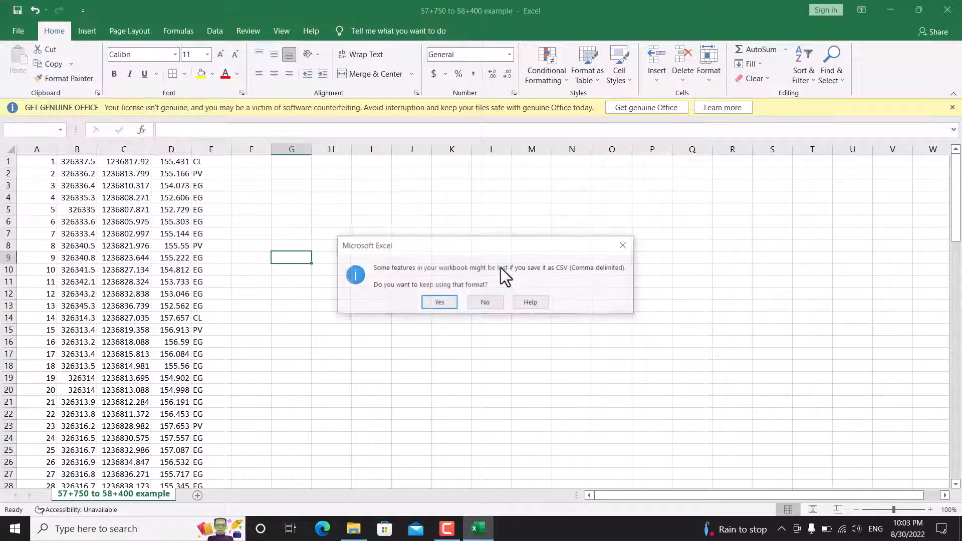
{"action": "left_click", "coordinate": [447, 302]}
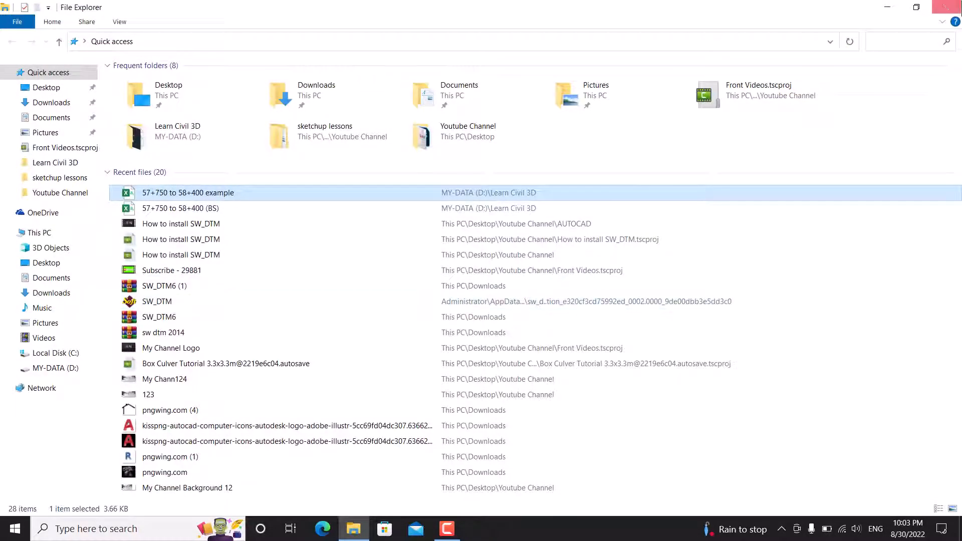
{"action": "left_click", "coordinate": [946, 7]}
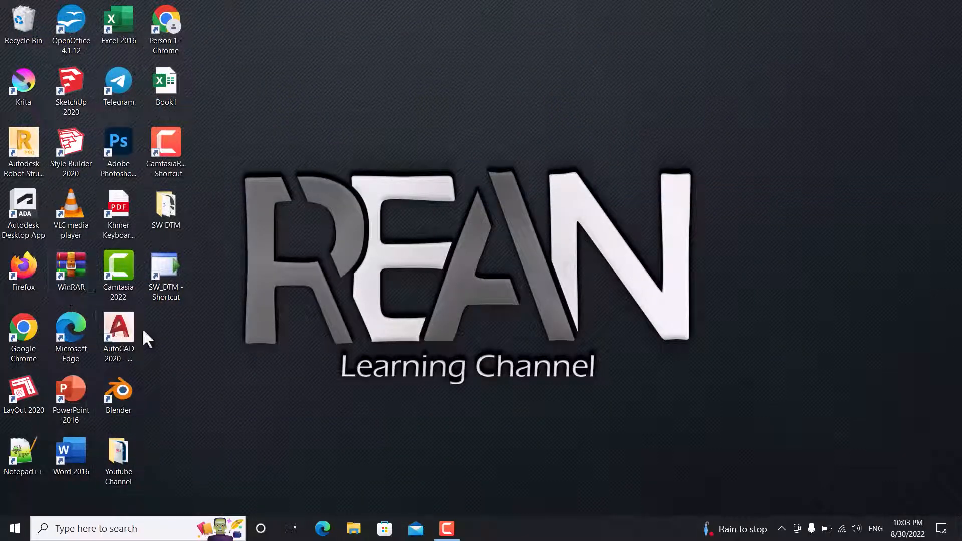
Step: Start a new drawing in AutoCAD 2020 with its units set to 0.00 length precision and a Meters insertion scale
{"action": "double_click", "coordinate": [119, 335]}
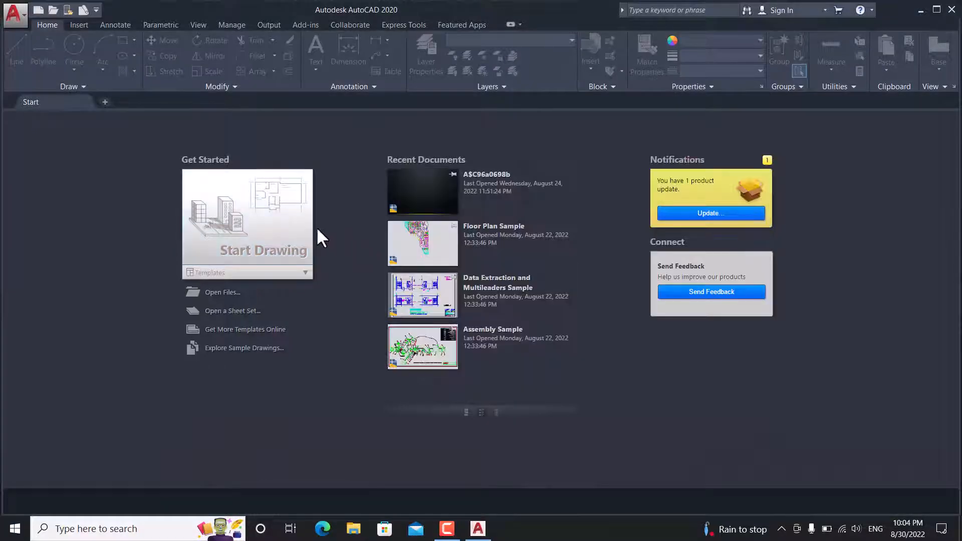
{"action": "left_click", "coordinate": [264, 213]}
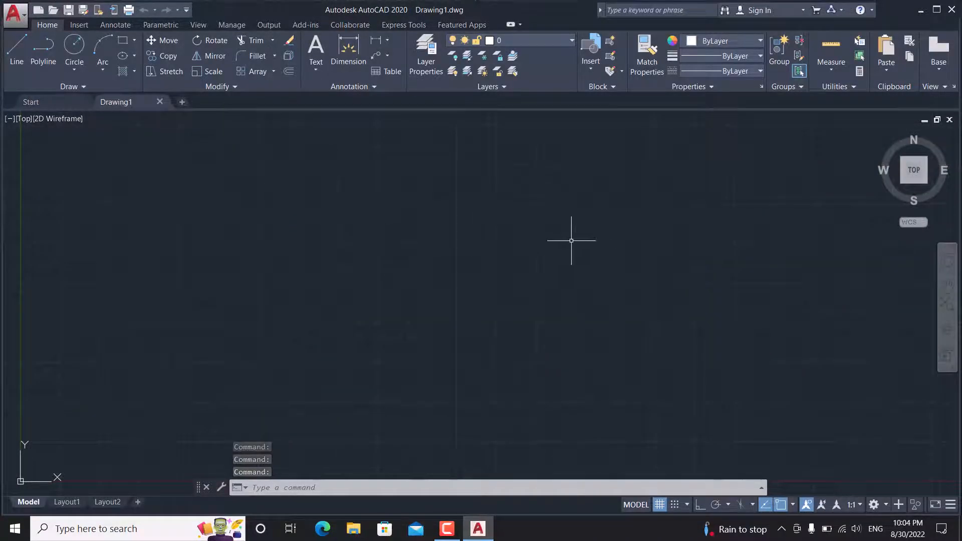
{"action": "type", "text": "un"}
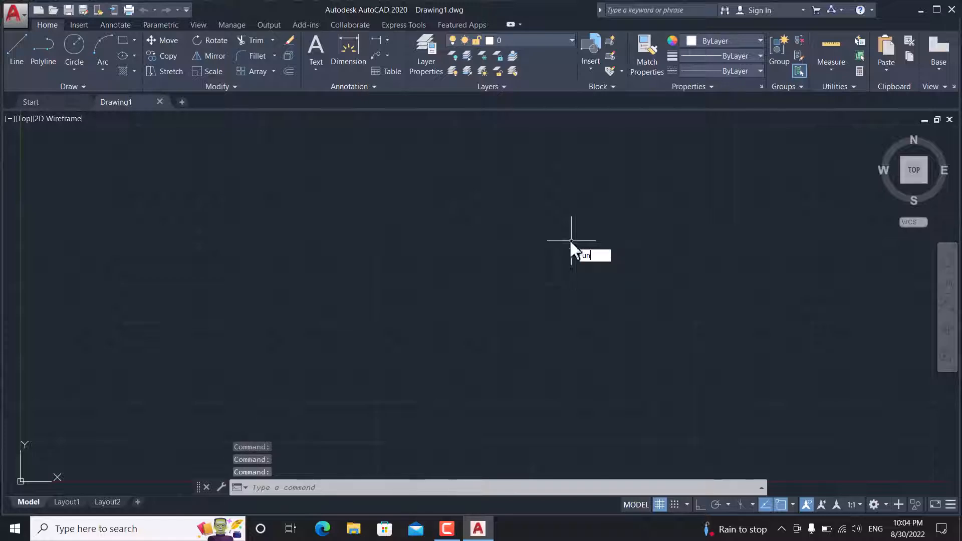
{"action": "key", "text": "Return"}
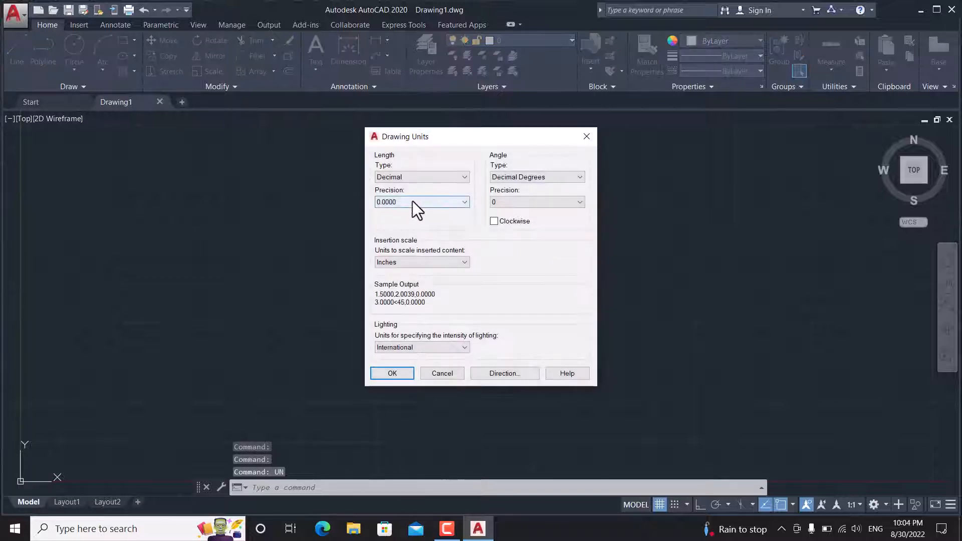
{"action": "left_click", "coordinate": [402, 201]}
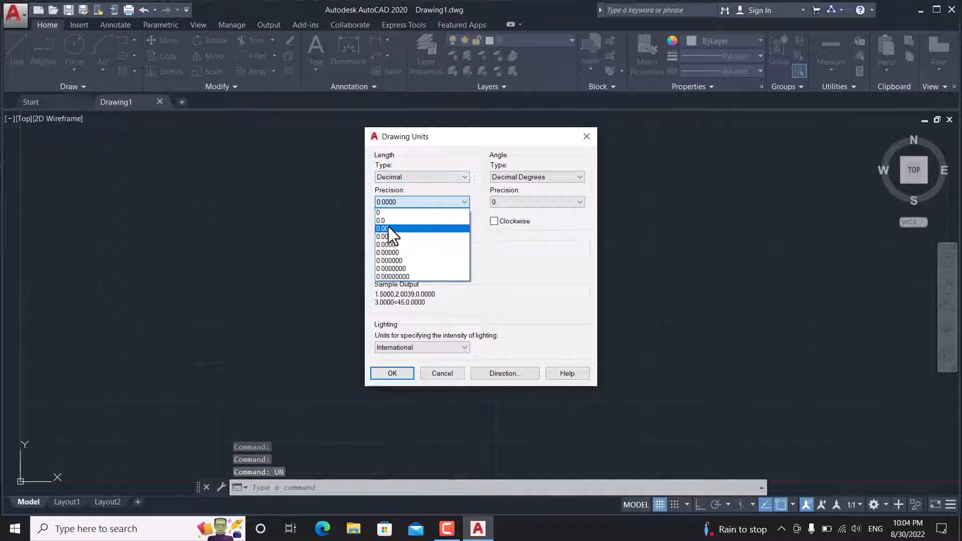
{"action": "left_click", "coordinate": [388, 226]}
{"action": "left_click", "coordinate": [406, 261]}
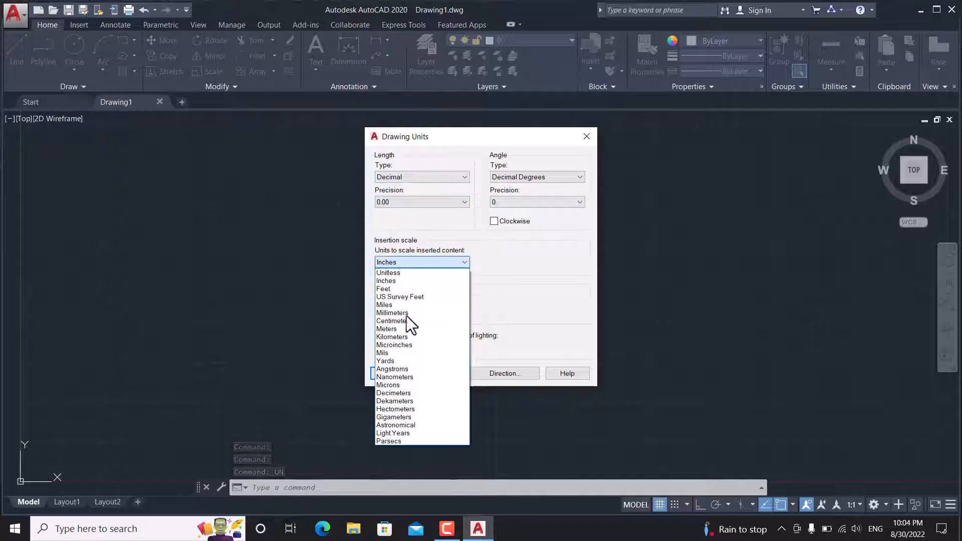
{"action": "left_click", "coordinate": [399, 335]}
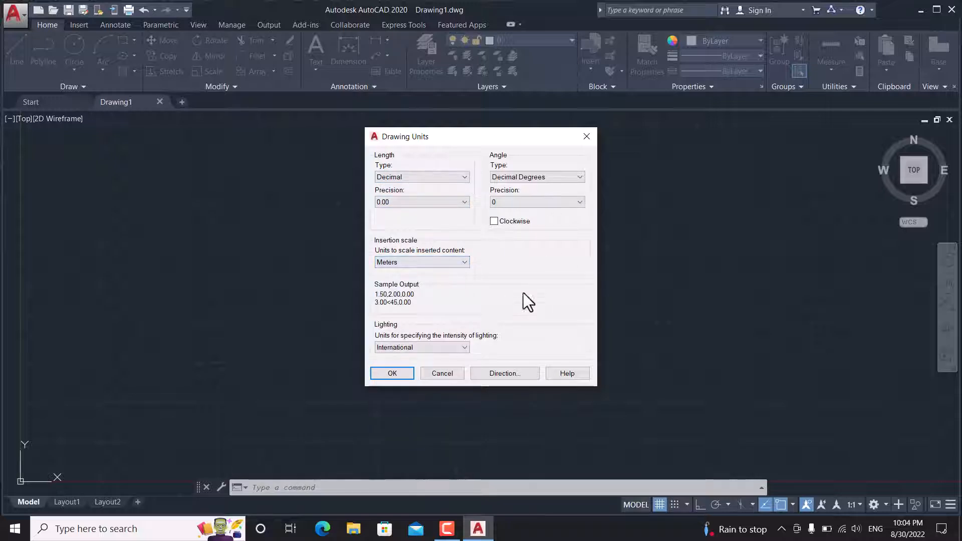
{"action": "left_click", "coordinate": [396, 378]}
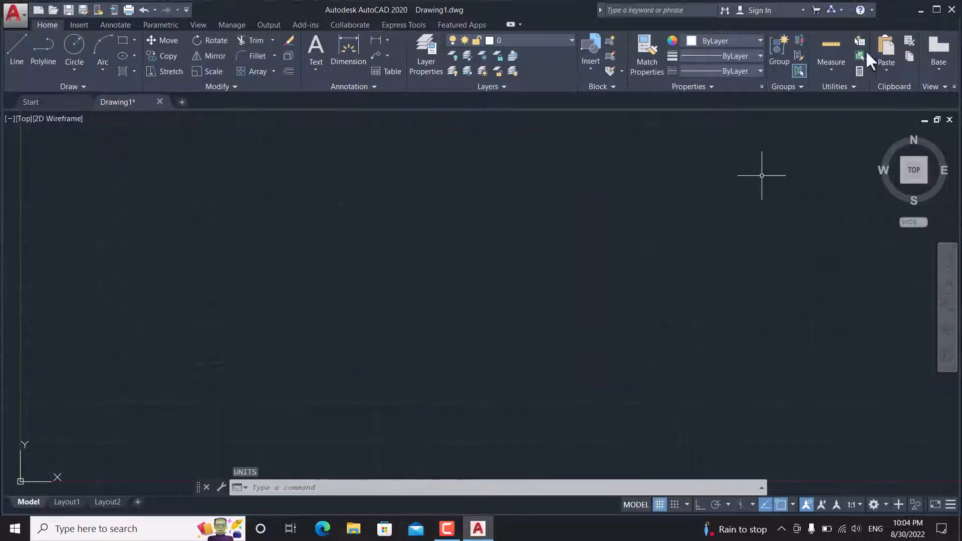
Step: Launch SW_DTM from the desktop and place its window over the AutoCAD drawing
{"action": "left_click", "coordinate": [921, 10]}
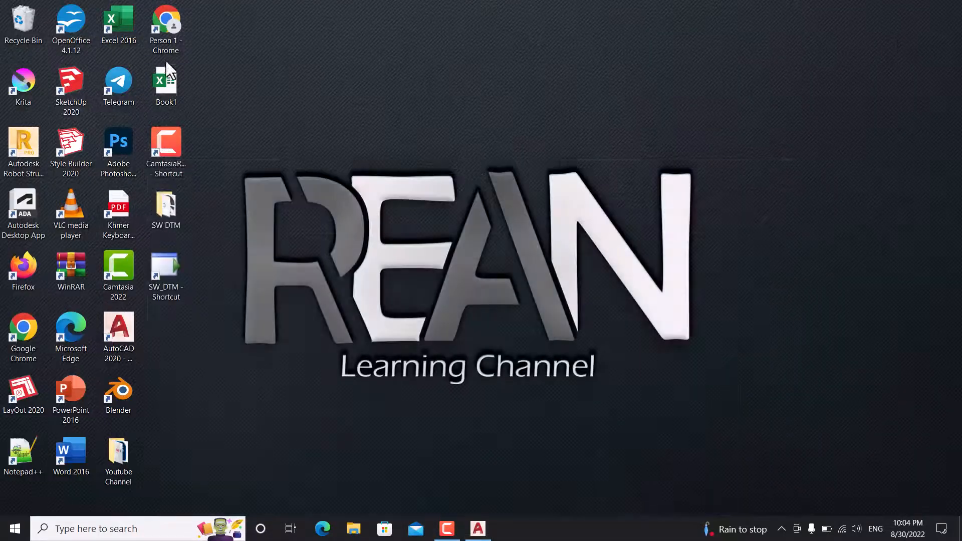
{"action": "double_click", "coordinate": [163, 269]}
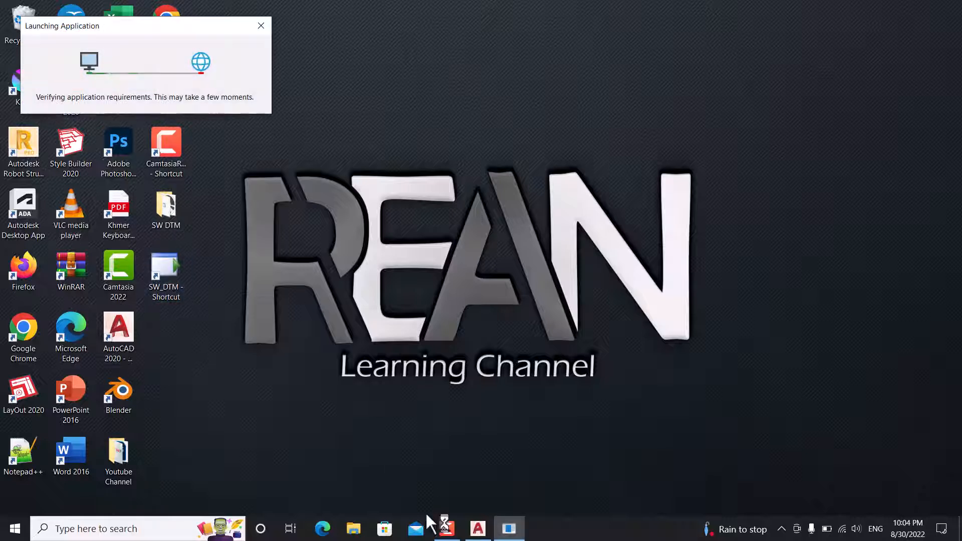
{"action": "mouse_move", "coordinate": [470, 538]}
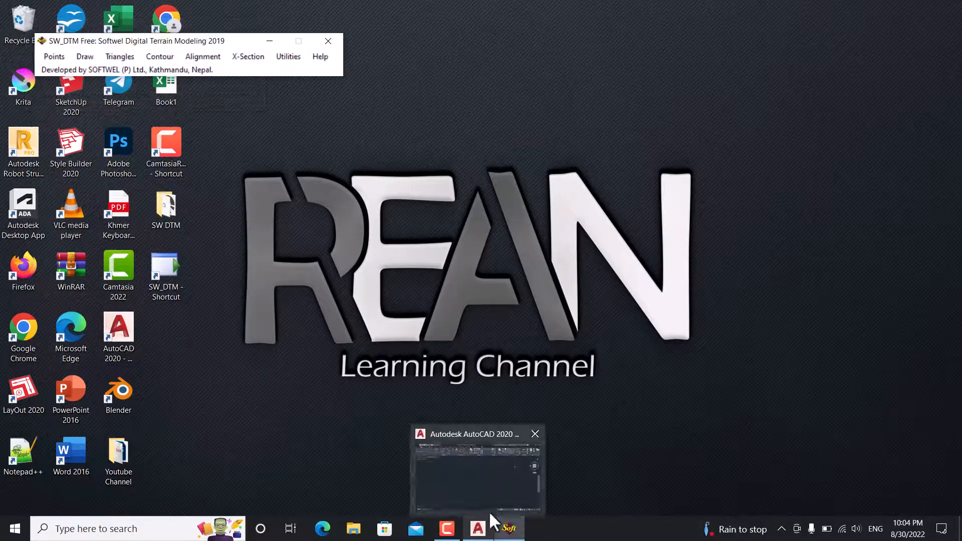
{"action": "left_click", "coordinate": [478, 531]}
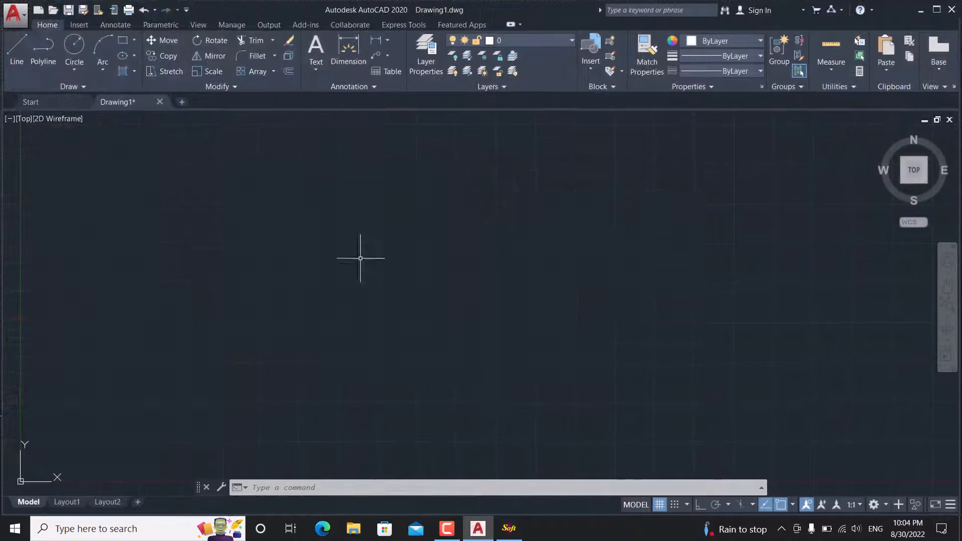
{"action": "left_click", "coordinate": [508, 528]}
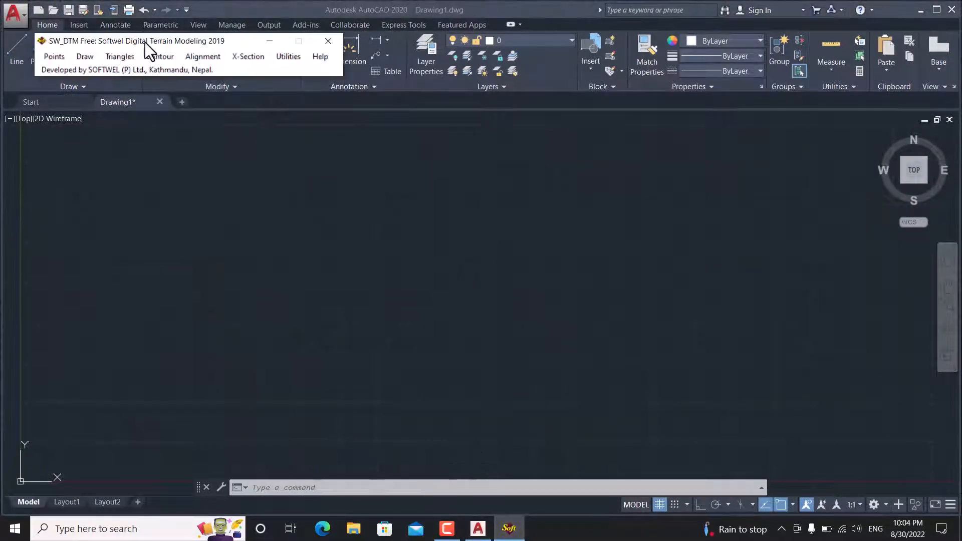
{"action": "left_click_drag", "start_coordinate": [145, 42], "coordinate": [141, 74]}
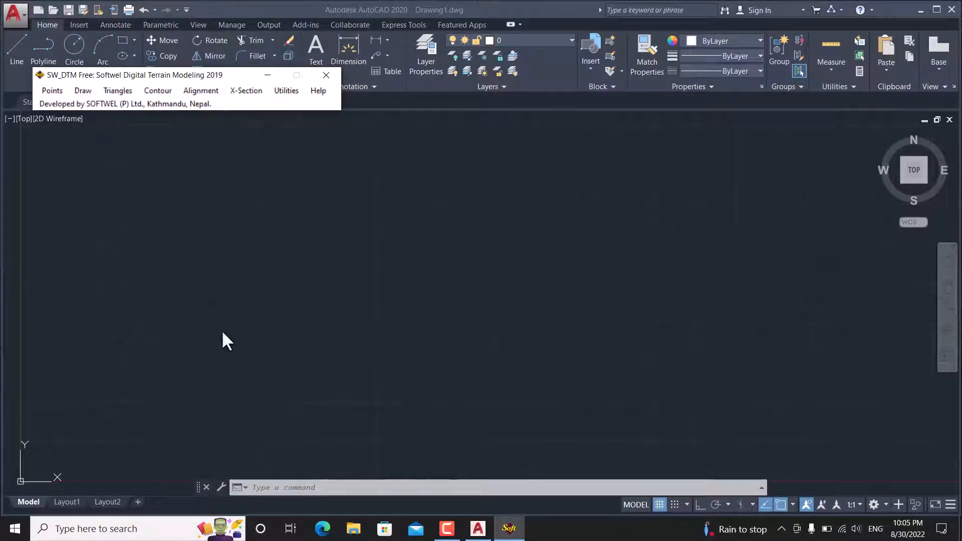
Step: Open the "57+750 to 58+400 example" file in Excel, select the data in A1:E100, and return to SW_DTM over the drawing
{"action": "left_click", "coordinate": [346, 530]}
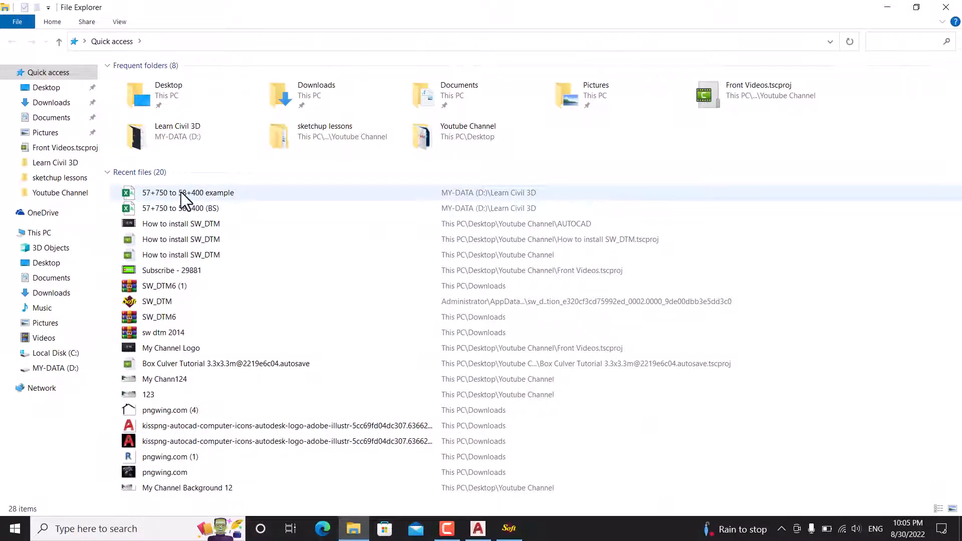
{"action": "double_click", "coordinate": [182, 194]}
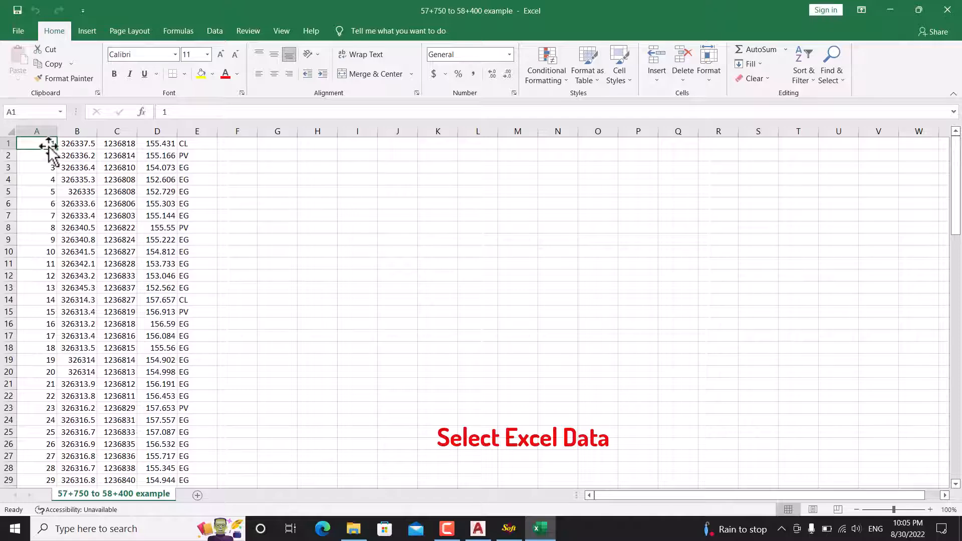
{"action": "left_click_drag", "start_coordinate": [49, 146], "coordinate": [182, 452]}
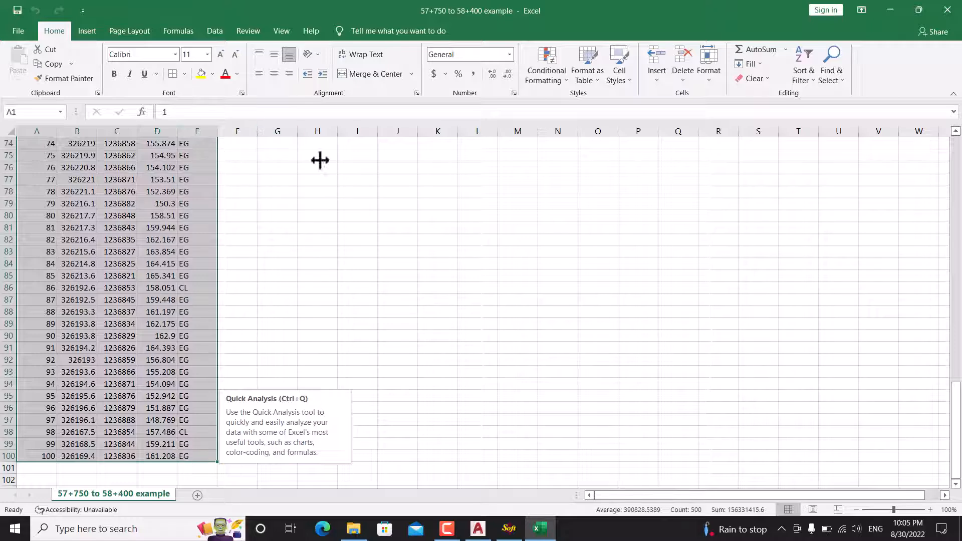
{"action": "left_click", "coordinate": [889, 10]}
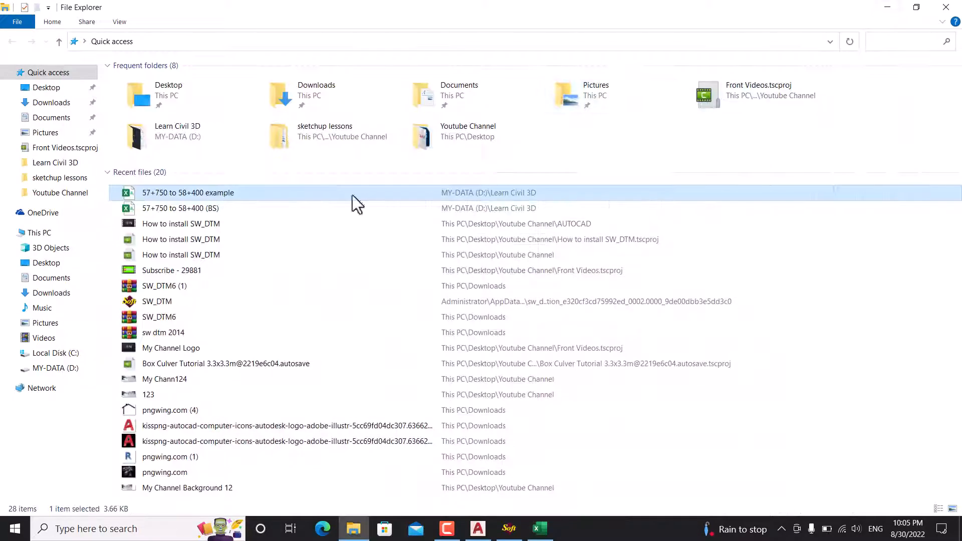
{"action": "left_click", "coordinate": [888, 8]}
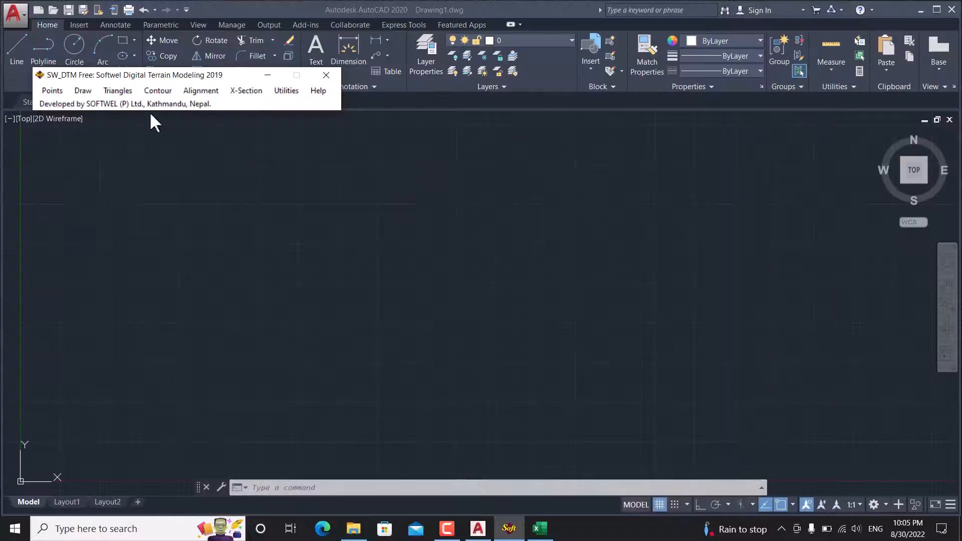
Step: Import the selected Excel points into the drawing through SW_DTM with a point label scale of 0.25
{"action": "left_click", "coordinate": [52, 90]}
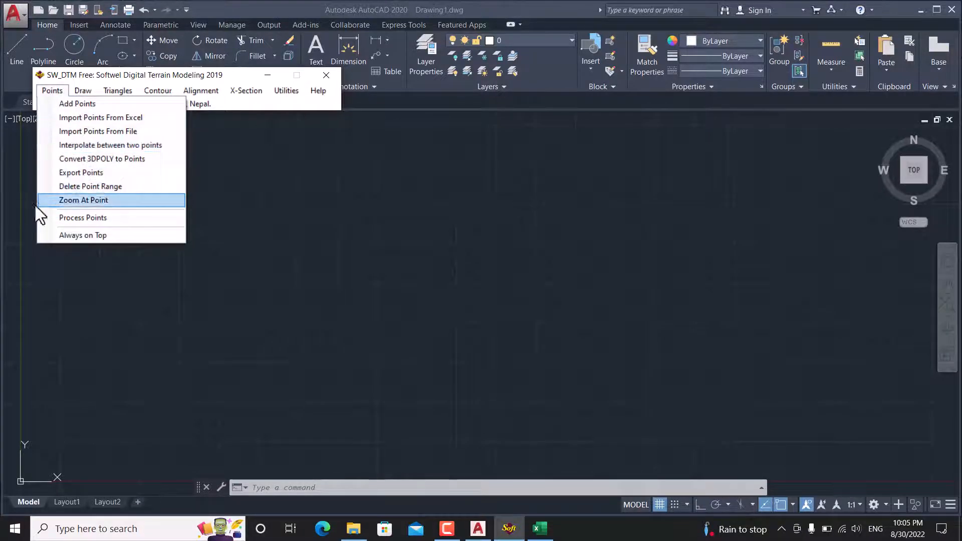
{"action": "left_click", "coordinate": [113, 119]}
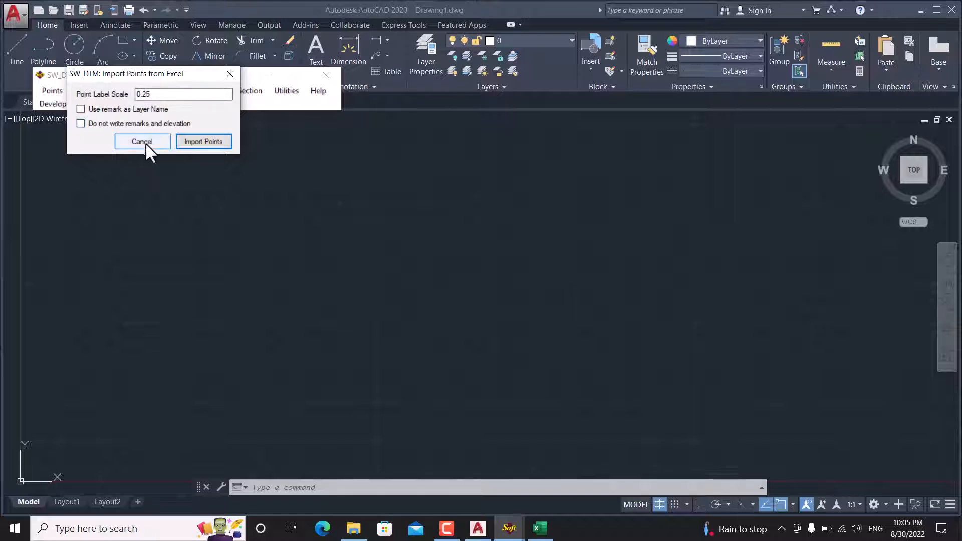
{"action": "left_click", "coordinate": [210, 142]}
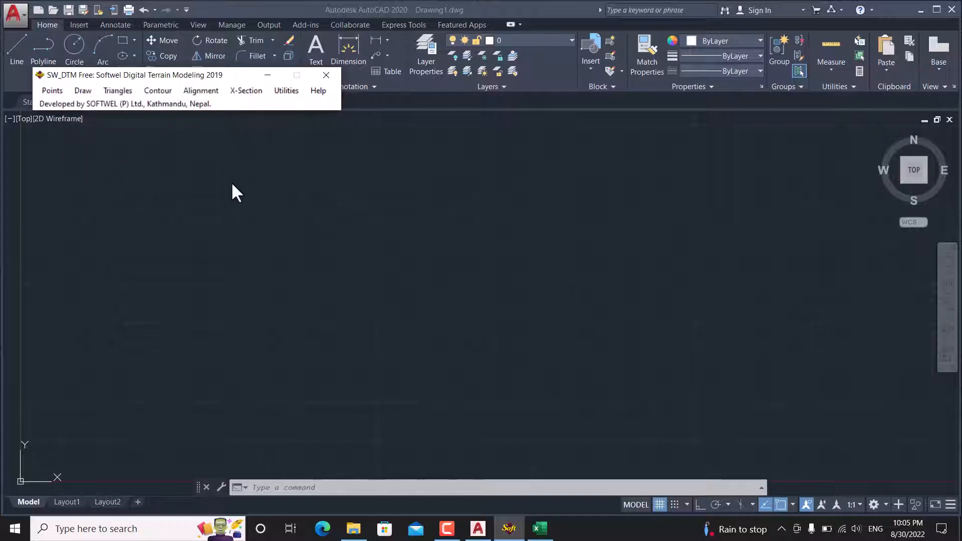
Step: Zoom the AutoCAD drawing to its extents and examine the layout of the imported survey points
{"action": "left_click", "coordinate": [493, 236]}
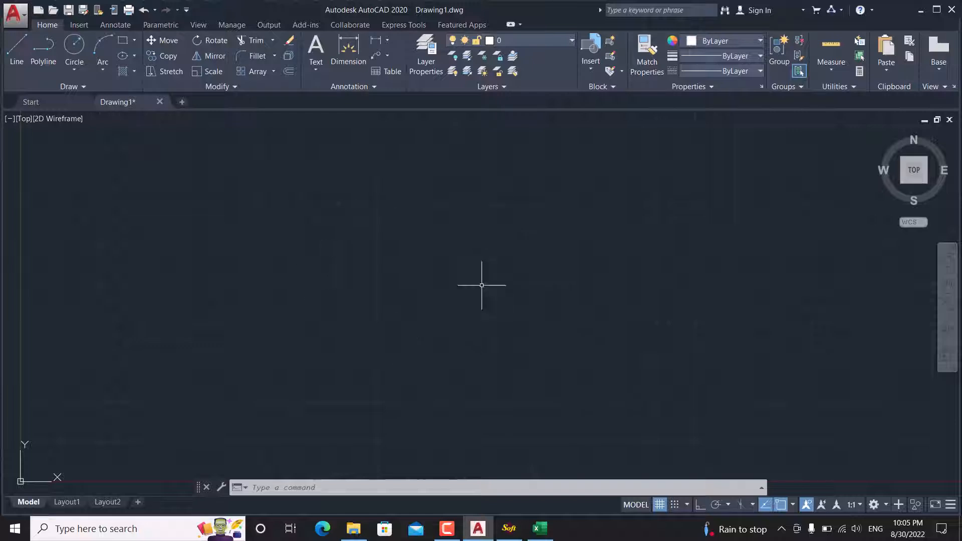
{"action": "type", "text": "z"}
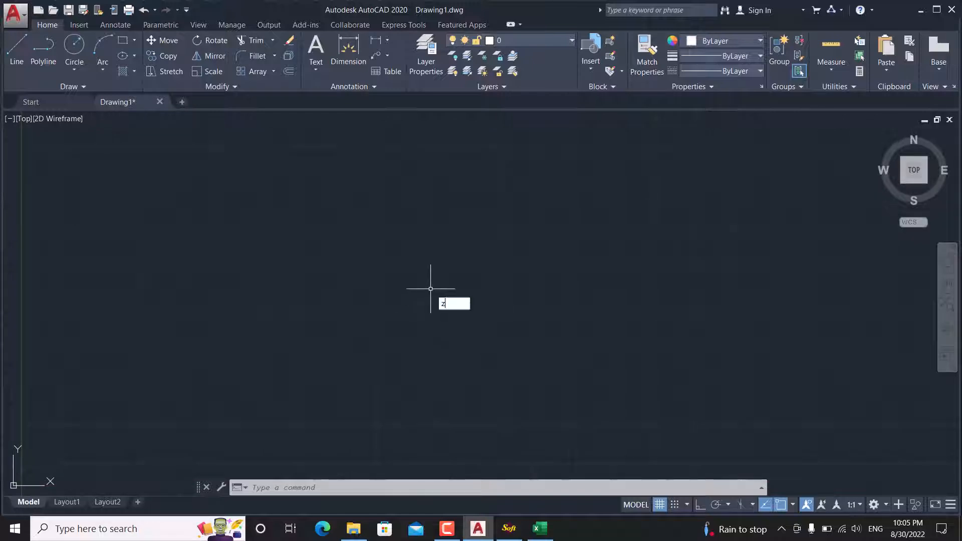
{"action": "key", "text": "Return"}
{"action": "type", "text": "e"}
{"action": "key", "text": "Return"}
{"action": "scroll", "coordinate": [455, 223], "scroll_direction": "down", "scroll_amount": 6}
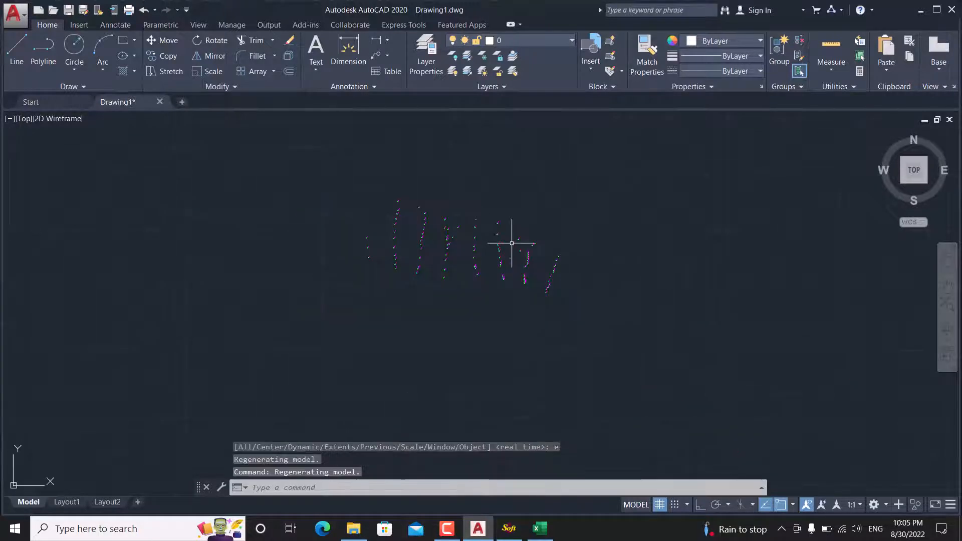
{"action": "middle_click_drag", "start_coordinate": [478, 251], "coordinate": [445, 289]}
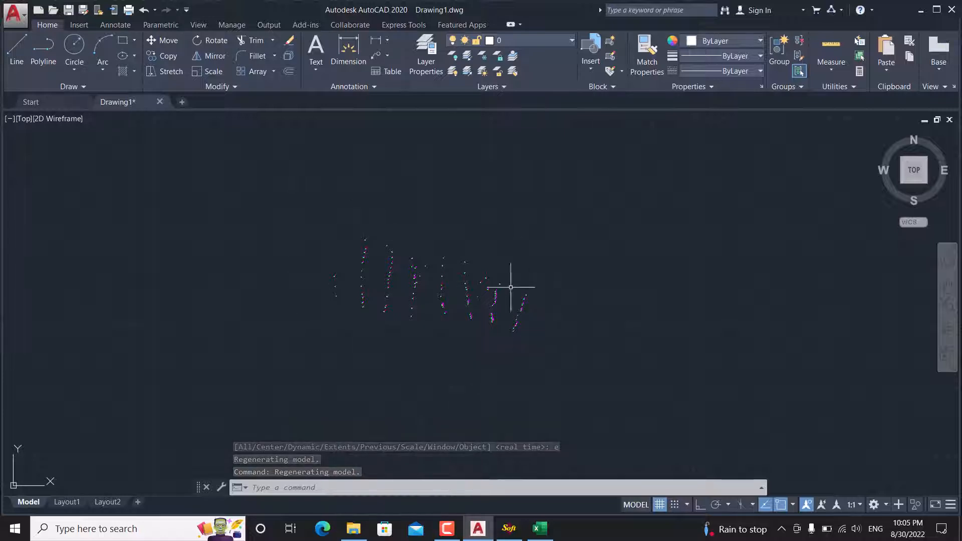
{"action": "scroll", "coordinate": [385, 268], "scroll_direction": "up", "scroll_amount": 6}
{"action": "scroll", "coordinate": [422, 229], "scroll_direction": "down", "scroll_amount": 4}
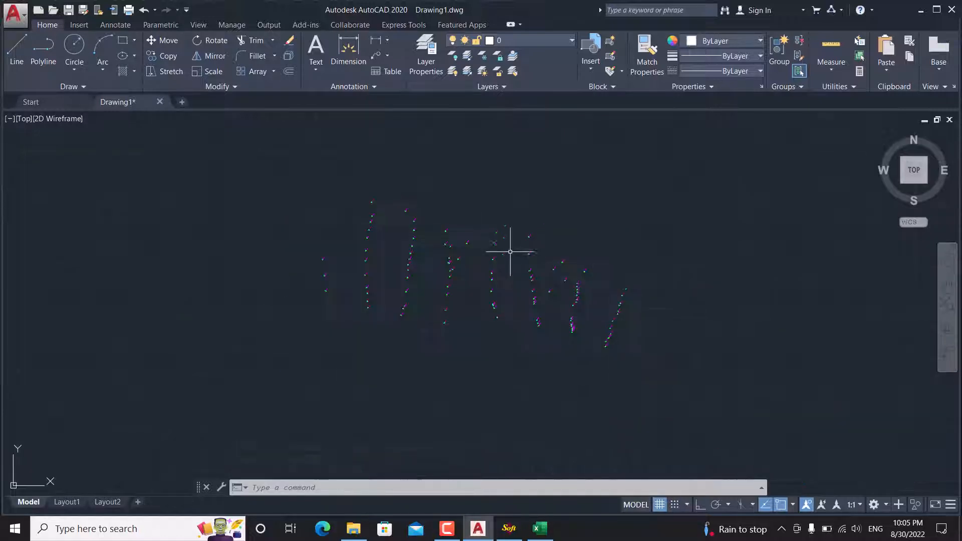
{"action": "middle_click_drag", "start_coordinate": [510, 252], "coordinate": [420, 280]}
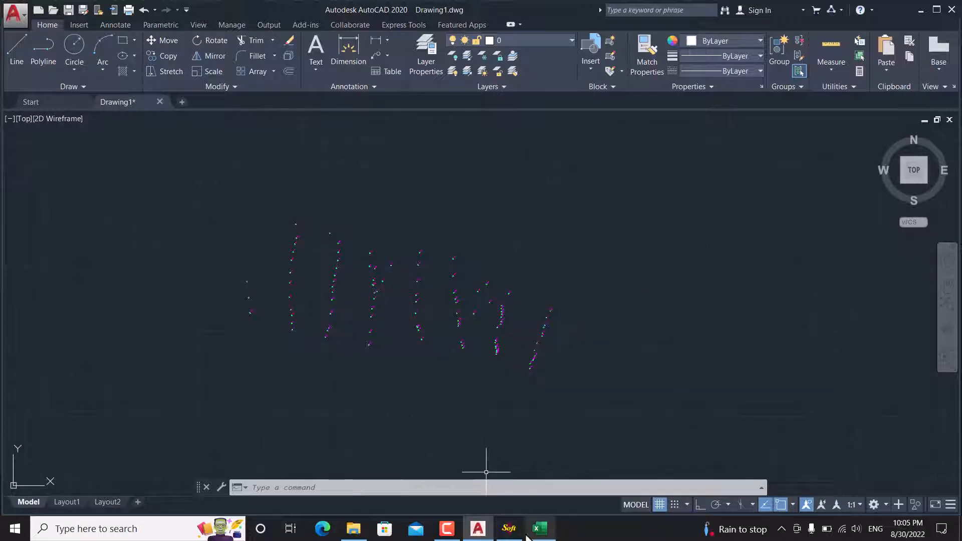
Step: Switch to SW_DTM and process all points and features, using the Features layer as the feature layer
{"action": "left_click", "coordinate": [509, 529]}
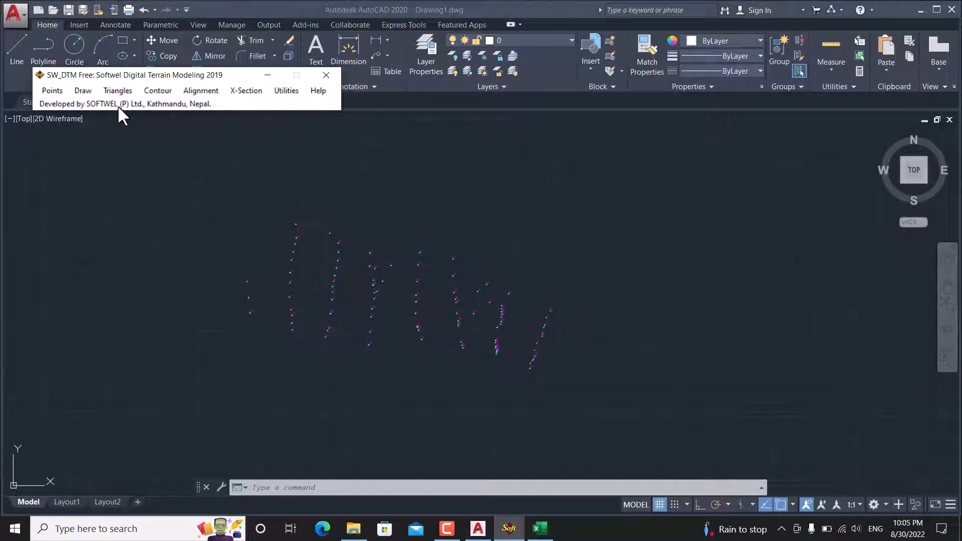
{"action": "left_click", "coordinate": [60, 92]}
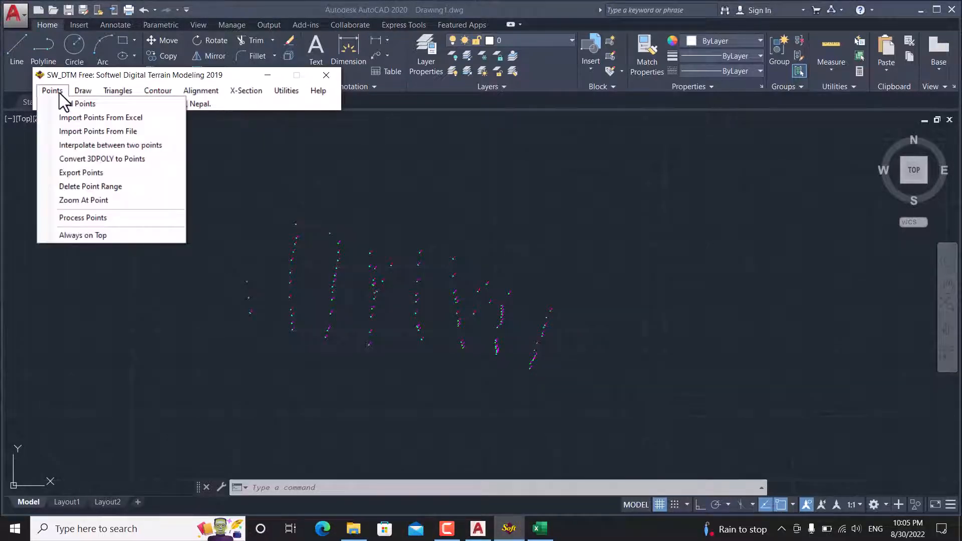
{"action": "left_click", "coordinate": [91, 217]}
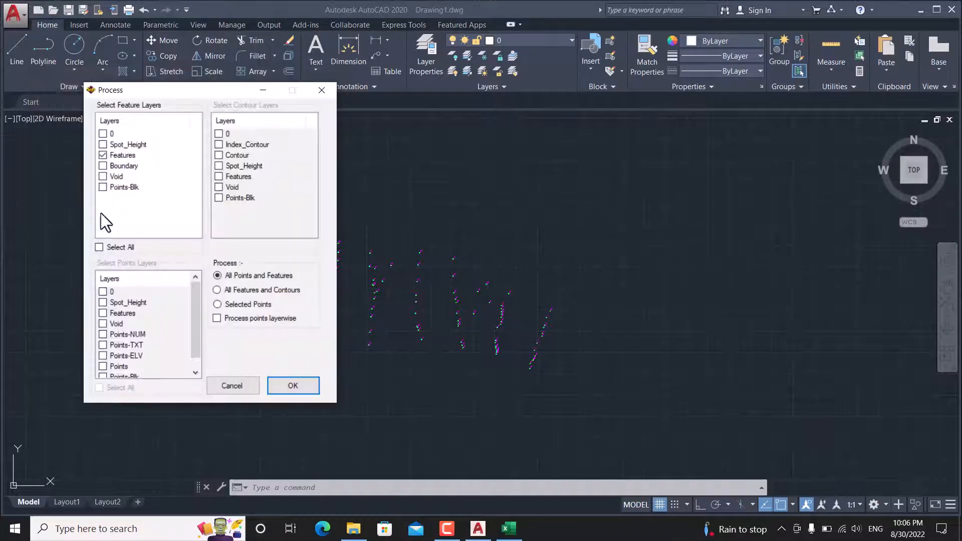
{"action": "left_click", "coordinate": [312, 390]}
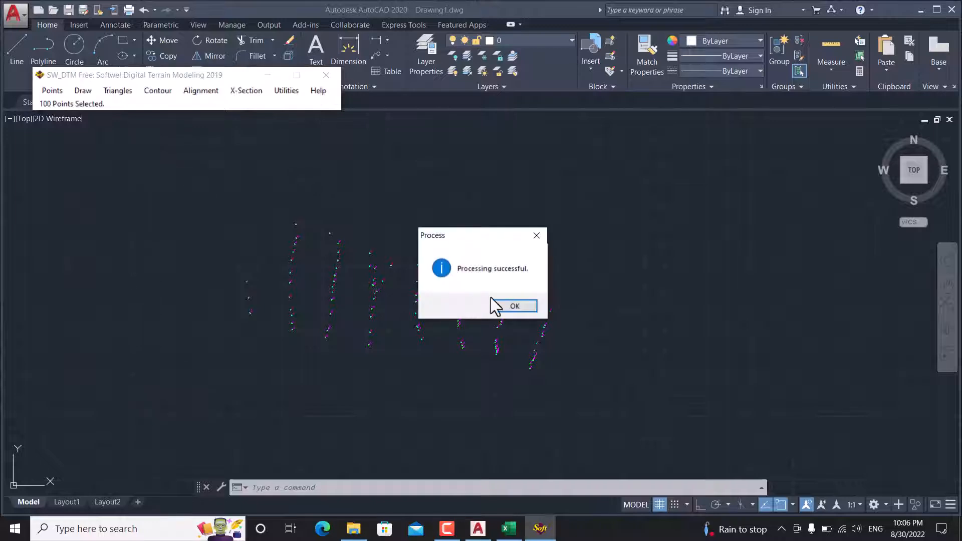
{"action": "left_click", "coordinate": [506, 303]}
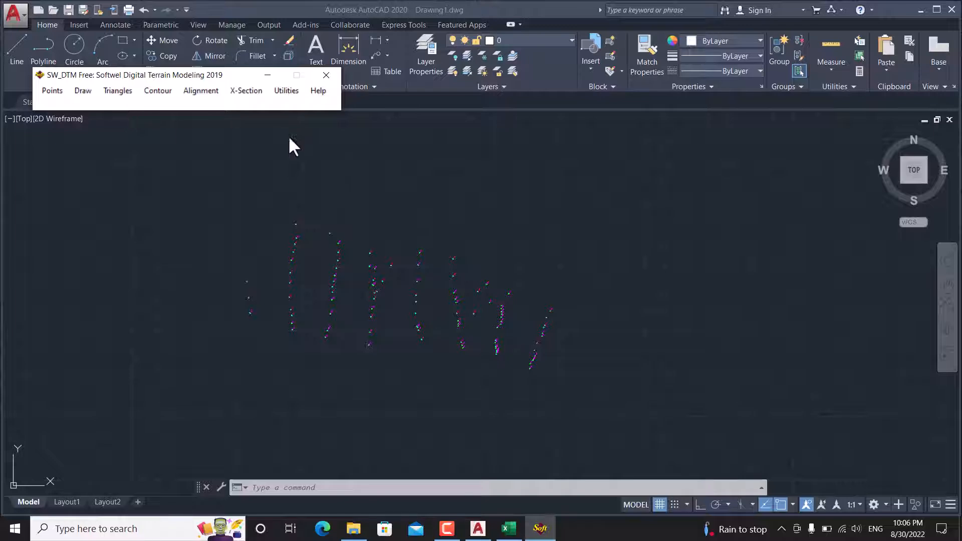
{"action": "left_click", "coordinate": [868, 43]}
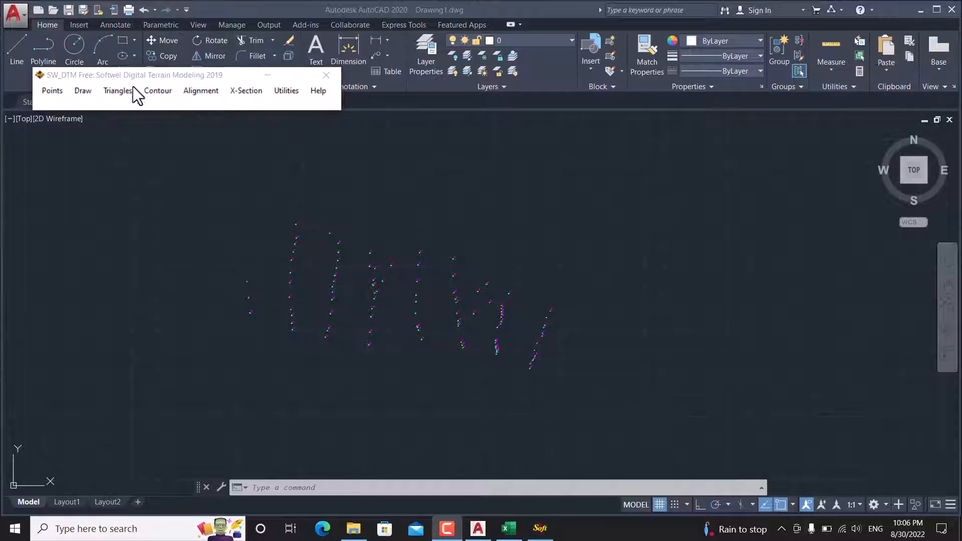
Step: Add an SW_DTM boundary as a closed seven-vertex 3D polyline enclosing all the imported survey points
{"action": "left_click", "coordinate": [93, 88]}
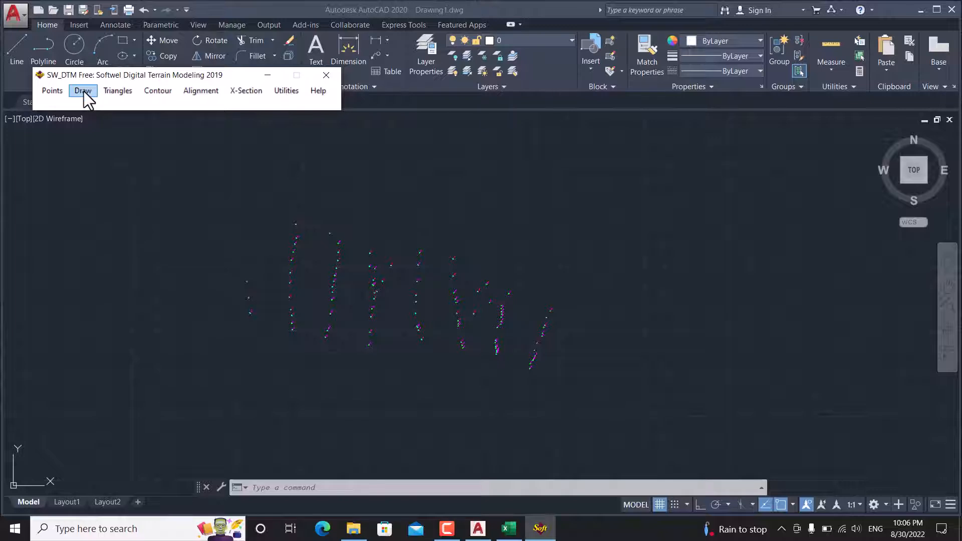
{"action": "left_click", "coordinate": [84, 93]}
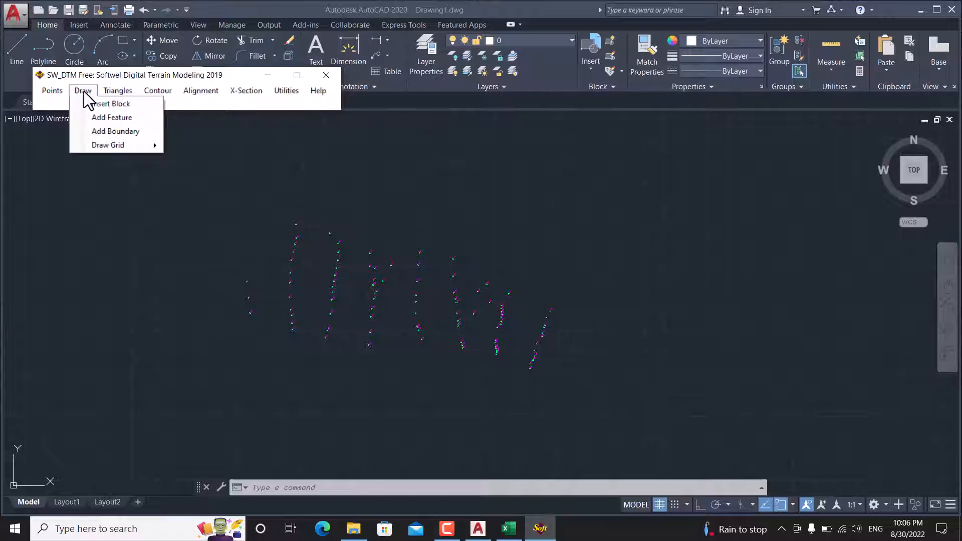
{"action": "left_click", "coordinate": [116, 131]}
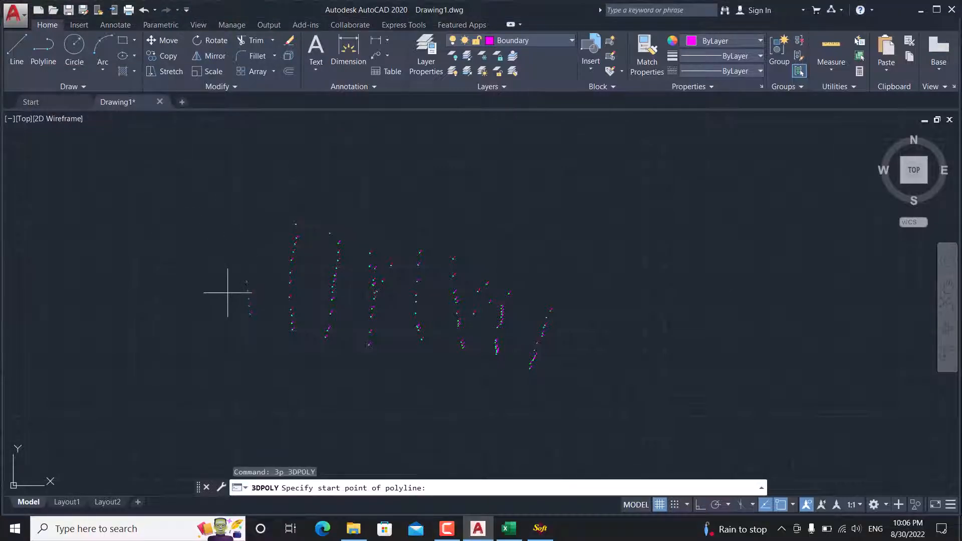
{"action": "left_click", "coordinate": [230, 308]}
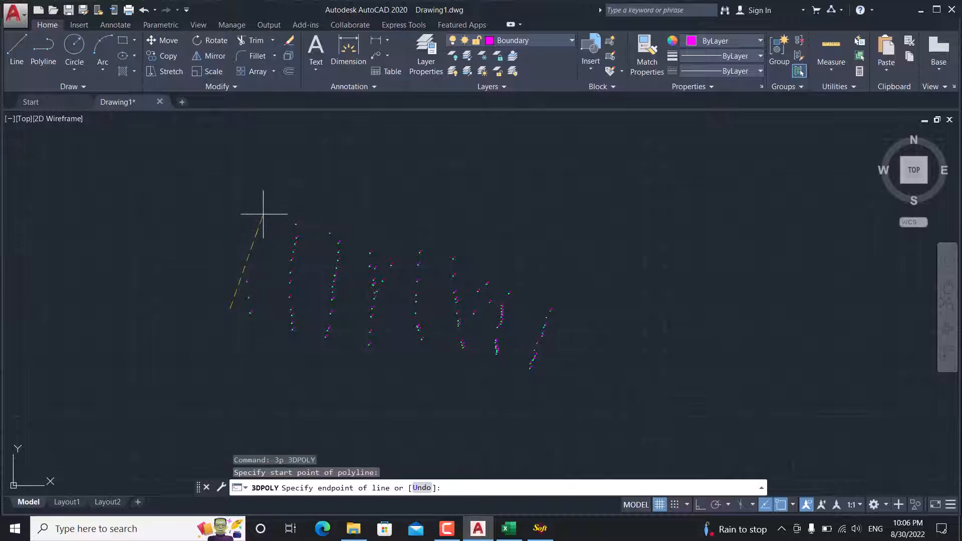
{"action": "left_click", "coordinate": [273, 186]}
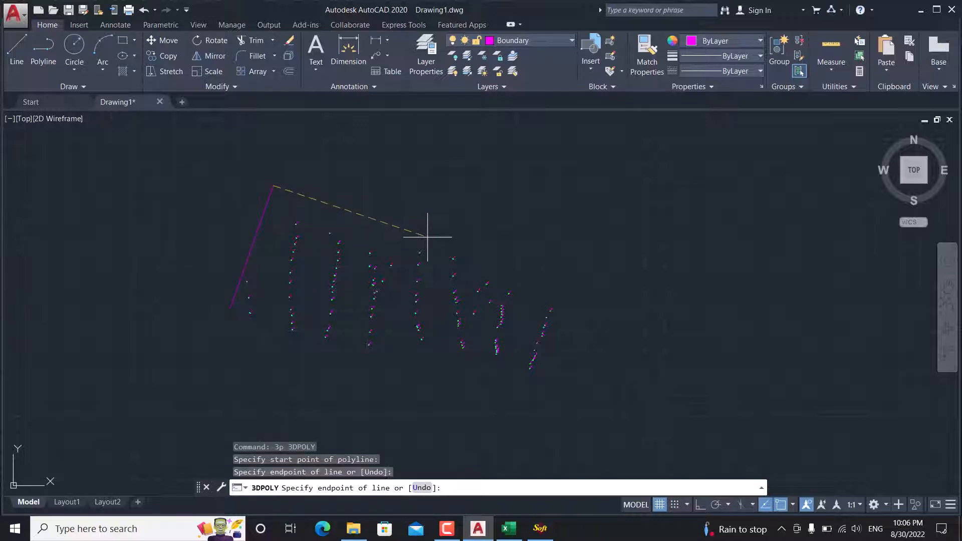
{"action": "left_click", "coordinate": [369, 227]}
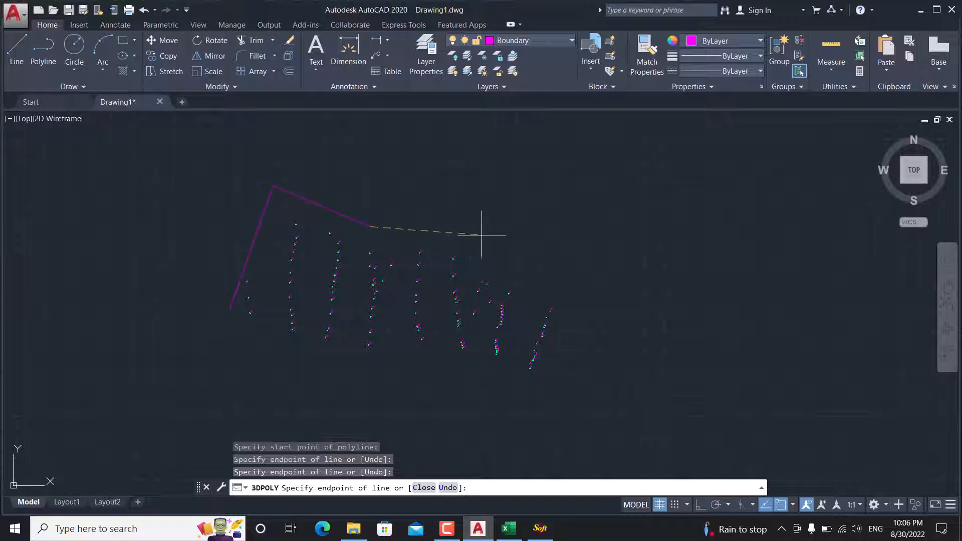
{"action": "left_click", "coordinate": [487, 239]}
{"action": "left_click", "coordinate": [585, 290]}
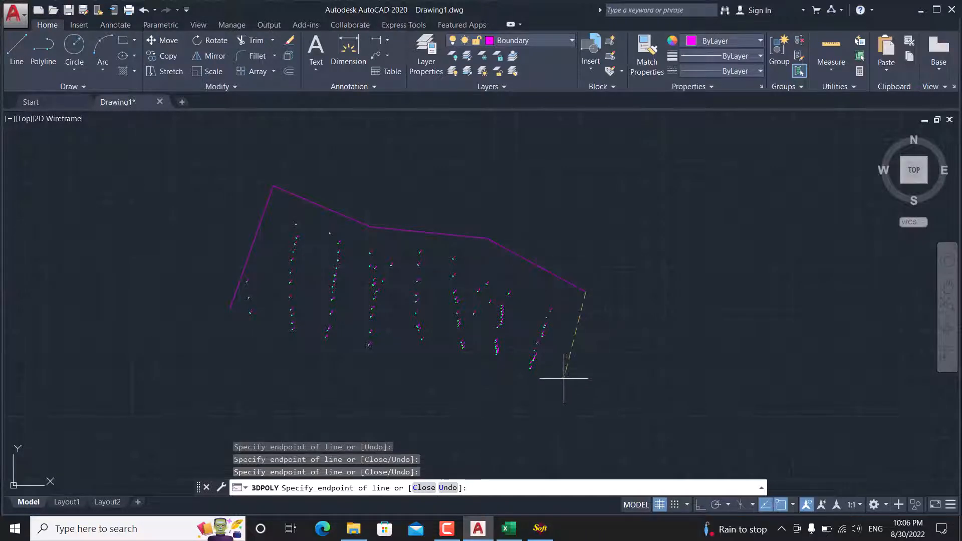
{"action": "left_click", "coordinate": [549, 388]}
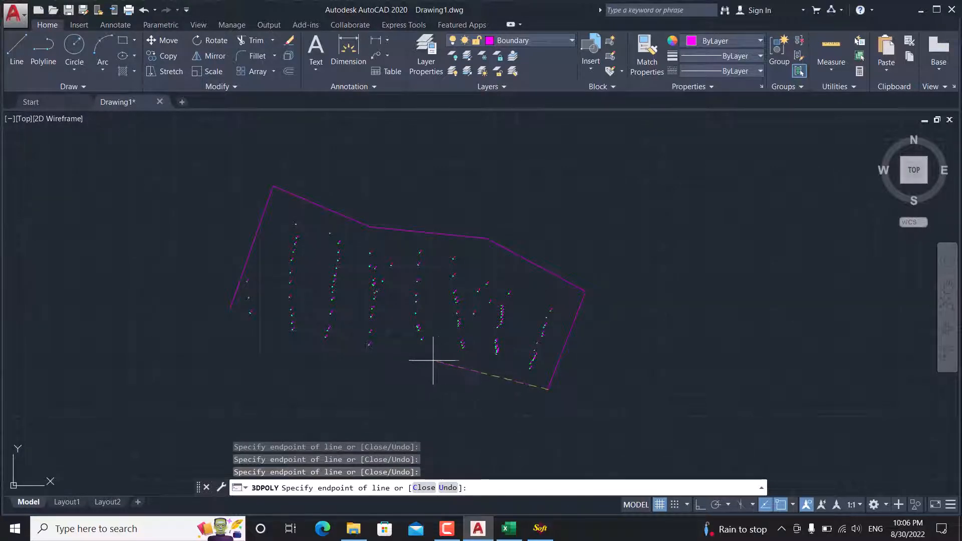
{"action": "left_click", "coordinate": [333, 362]}
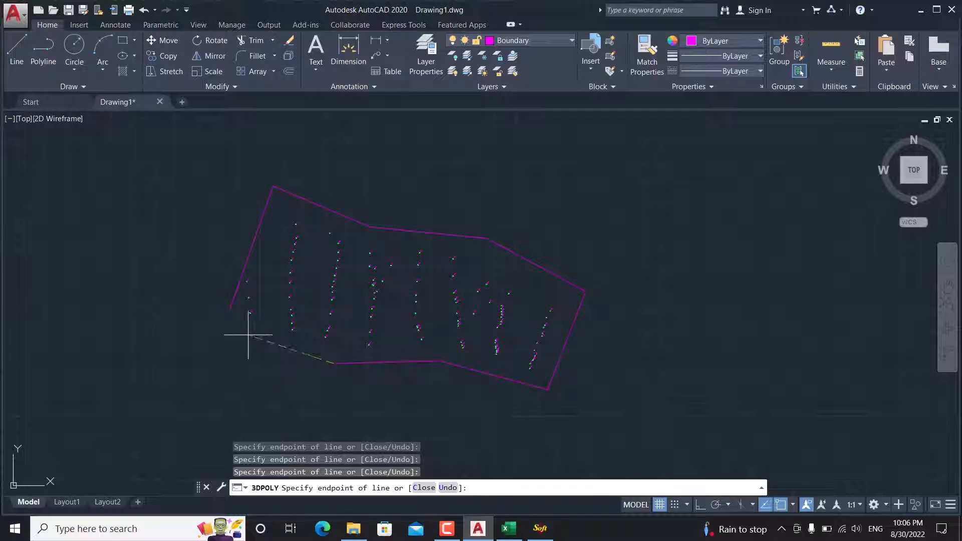
{"action": "right_click", "coordinate": [229, 311]}
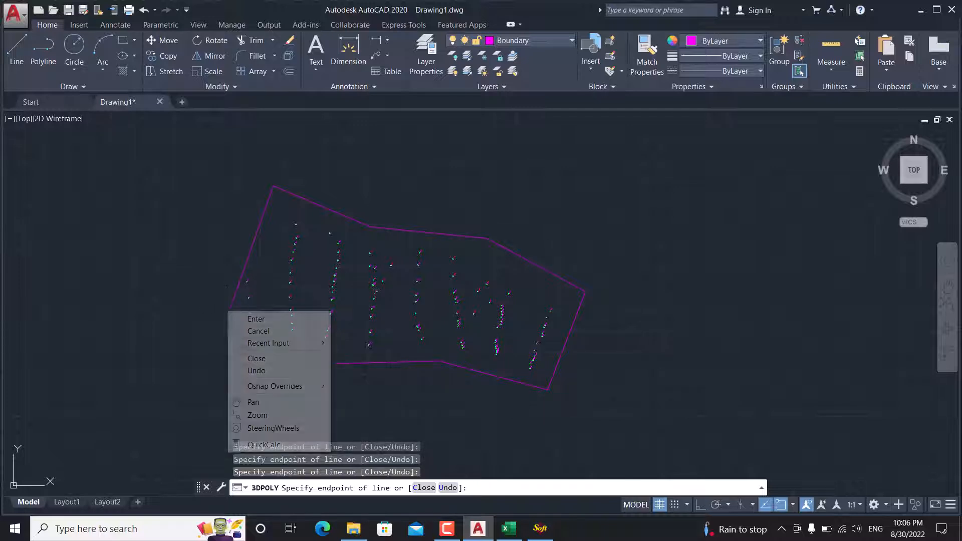
{"action": "left_click", "coordinate": [256, 358]}
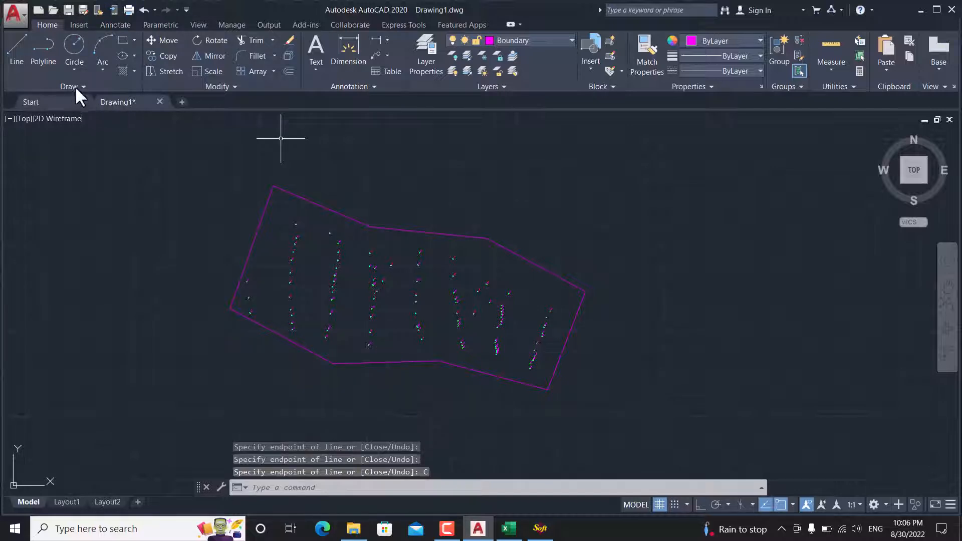
Step: Return to SW_DTM and process the survey points again with the boundary drawn
{"action": "left_click", "coordinate": [539, 528]}
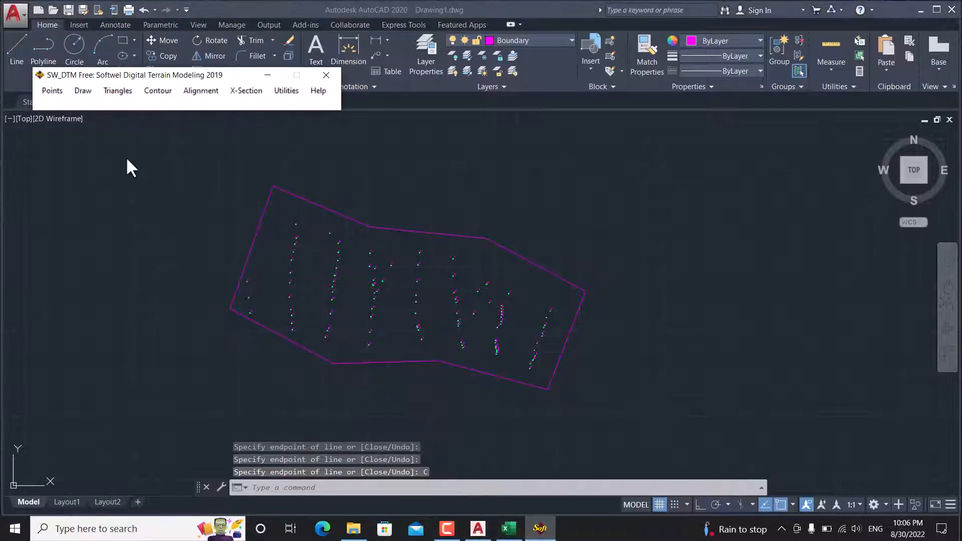
{"action": "left_click", "coordinate": [55, 93]}
{"action": "left_click", "coordinate": [92, 215]}
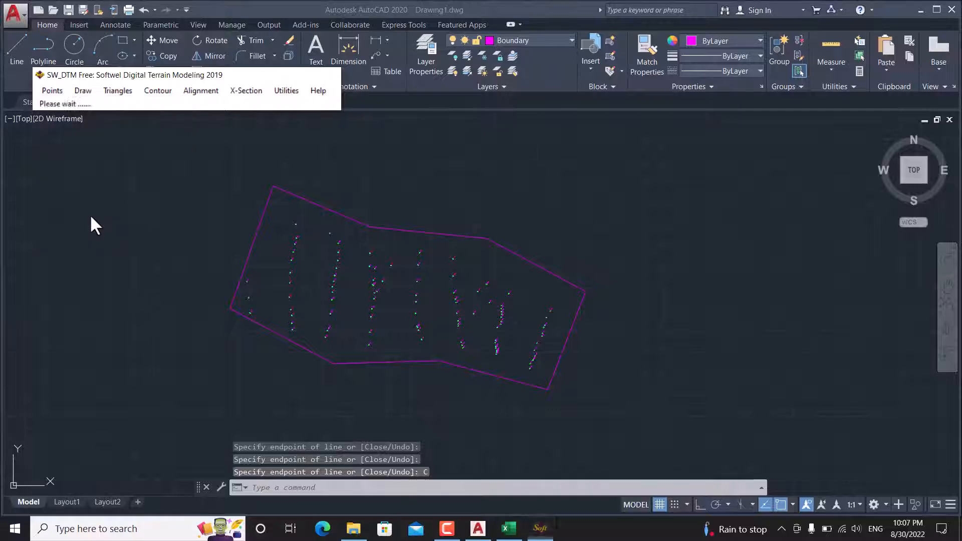
{"action": "left_click", "coordinate": [318, 417]}
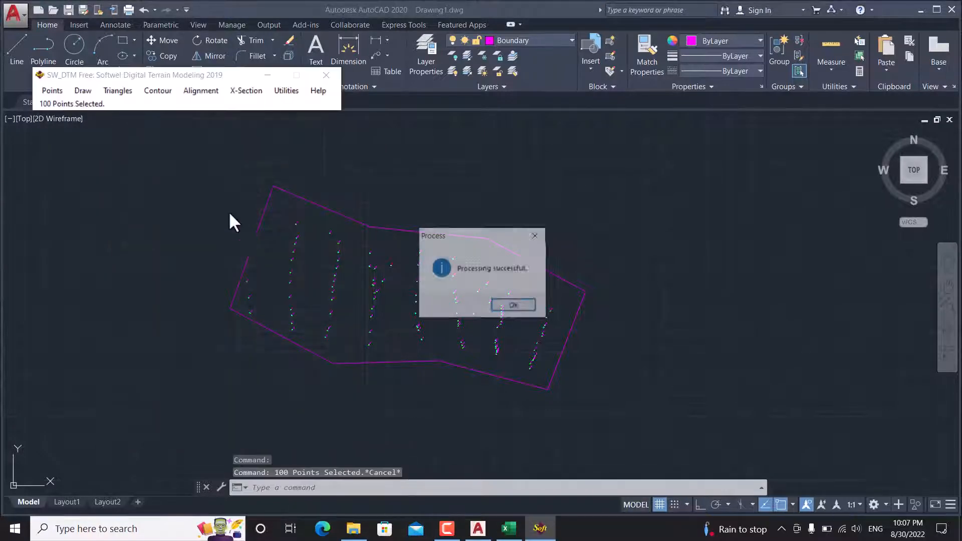
{"action": "left_click", "coordinate": [506, 305]}
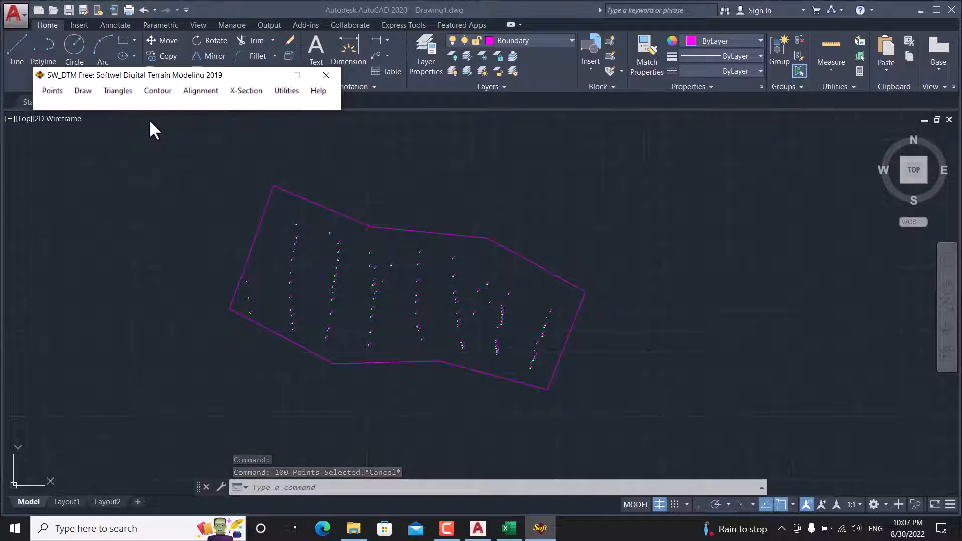
Step: Triangulate the processed survey points in SW_DTM
{"action": "left_click", "coordinate": [125, 92]}
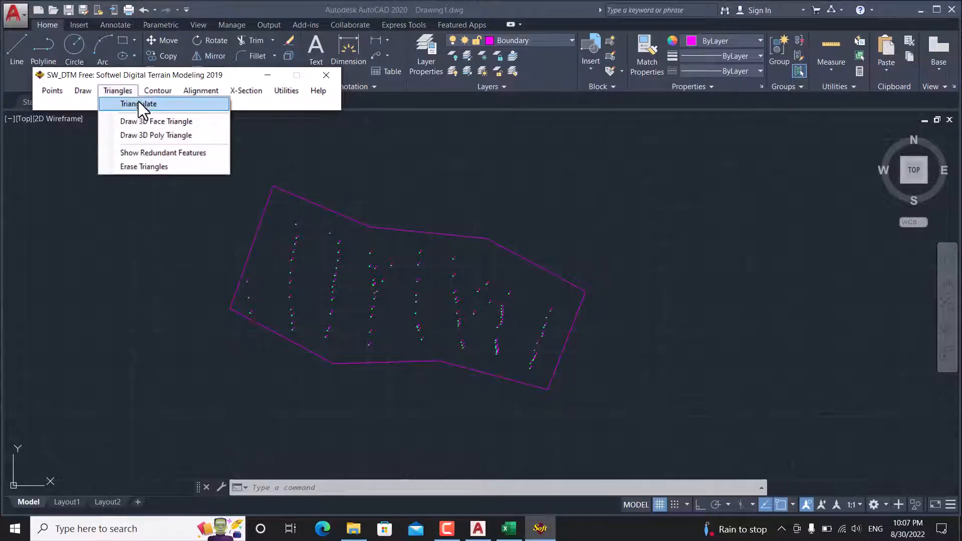
{"action": "left_click", "coordinate": [138, 103]}
{"action": "left_click", "coordinate": [533, 304]}
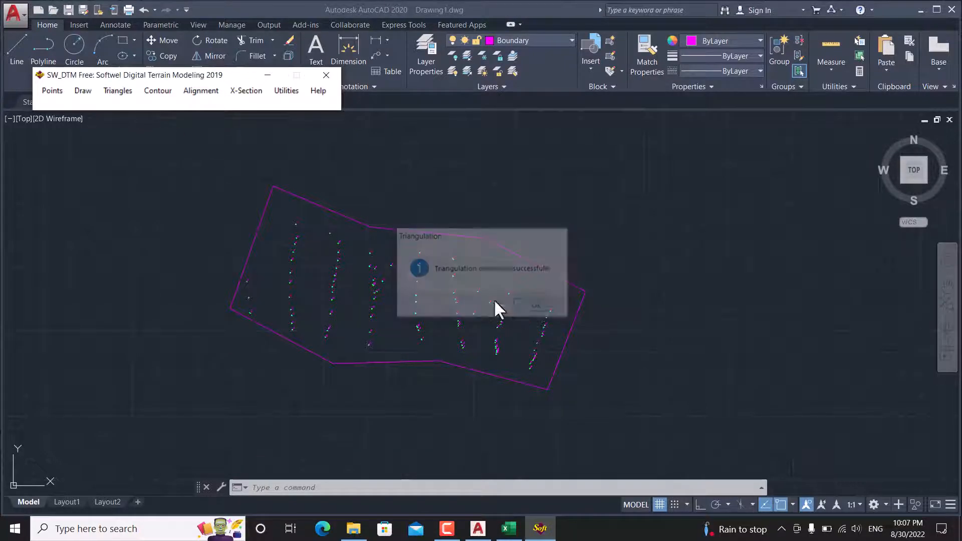
{"action": "left_click", "coordinate": [170, 94]}
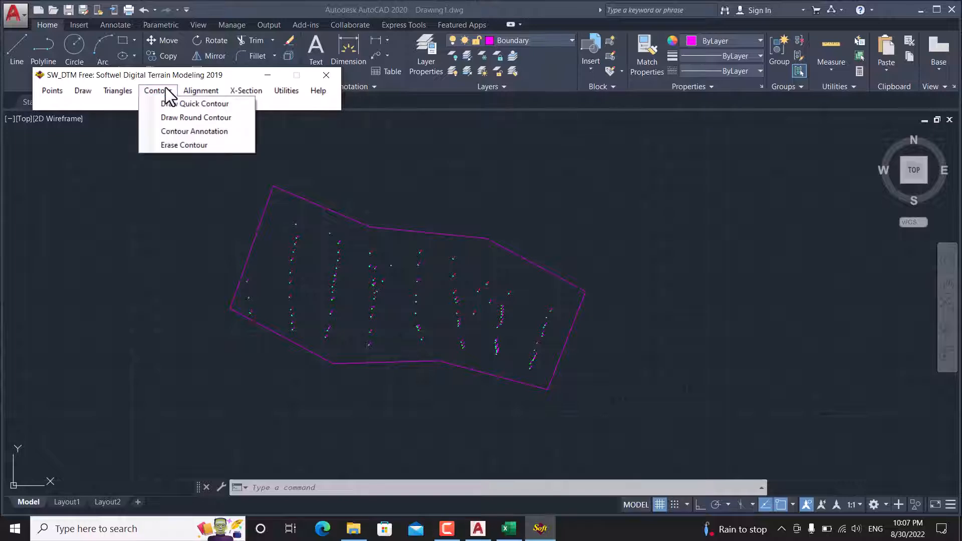
{"action": "mouse_move", "coordinate": [203, 93]}
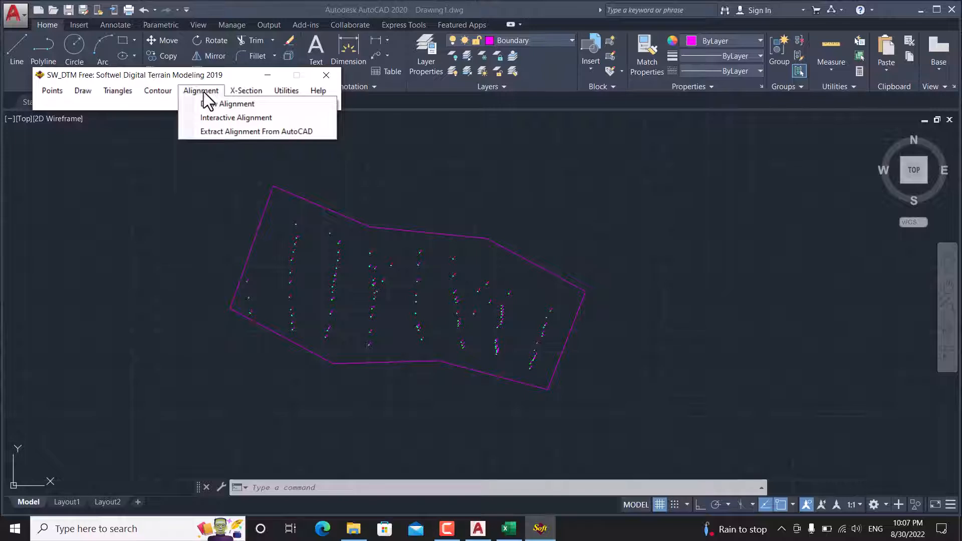
{"action": "left_click", "coordinate": [338, 270]}
Step: Find the text "cl" in the entire drawing to locate the centerline point labels
{"action": "scroll", "coordinate": [381, 300], "scroll_direction": "up", "scroll_amount": 10}
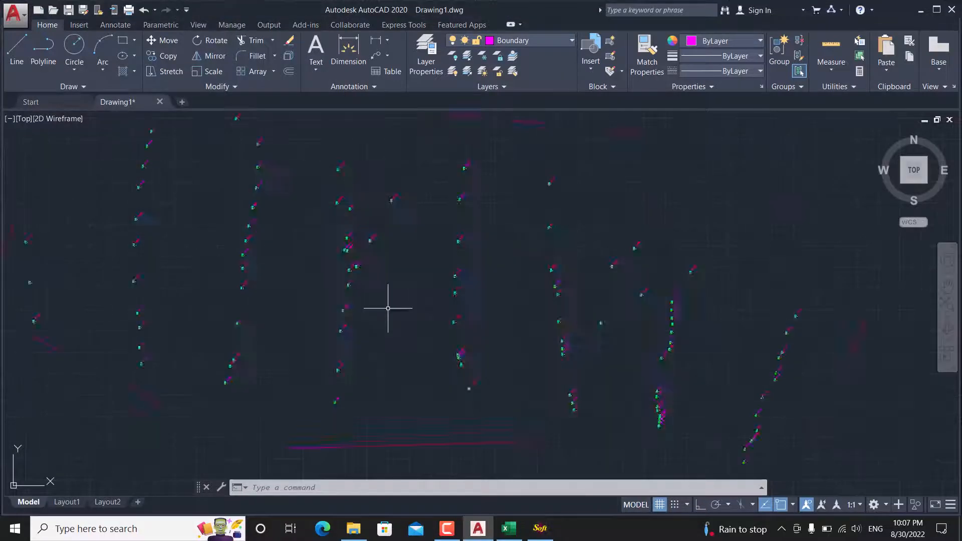
{"action": "scroll", "coordinate": [355, 261], "scroll_direction": "up", "scroll_amount": 2}
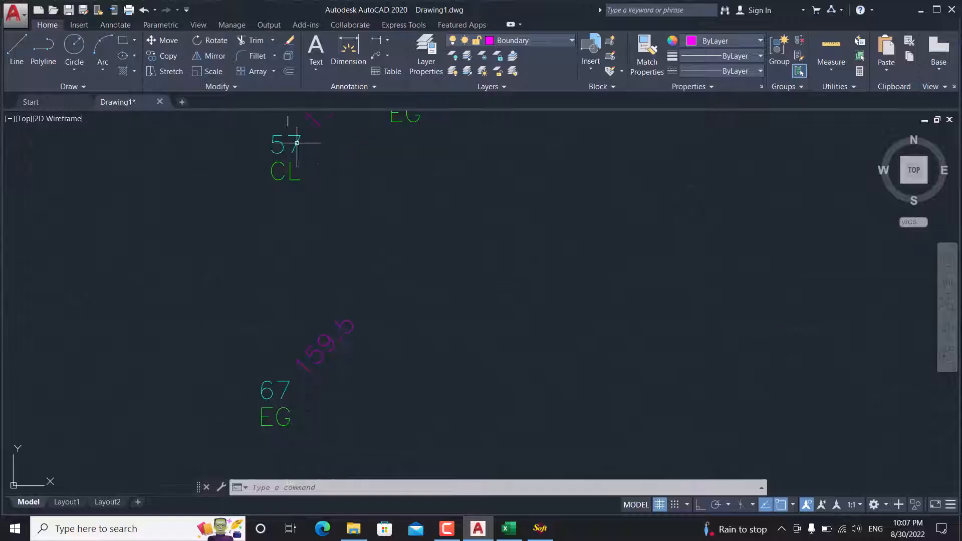
{"action": "scroll", "coordinate": [331, 183], "scroll_direction": "down", "scroll_amount": 8}
{"action": "right_click", "coordinate": [365, 186]}
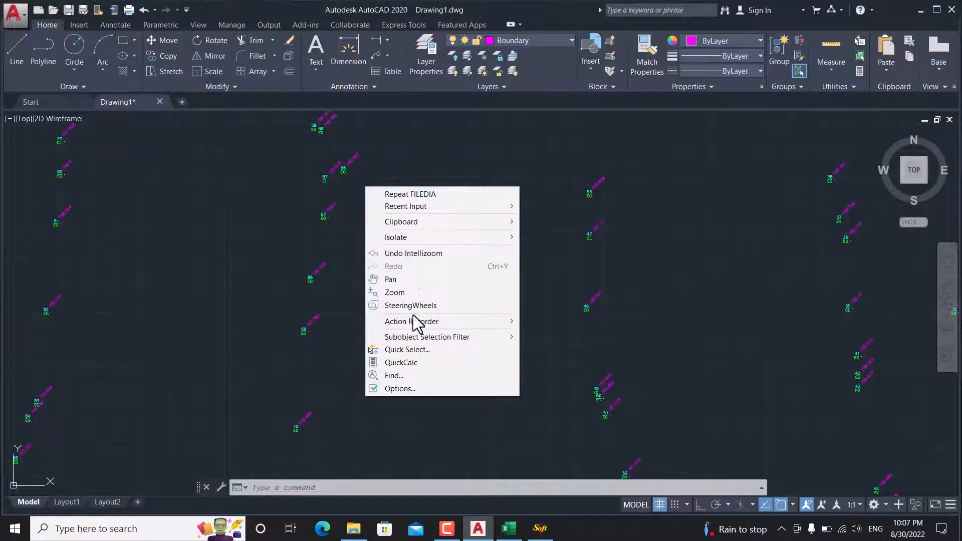
{"action": "left_click", "coordinate": [397, 375]}
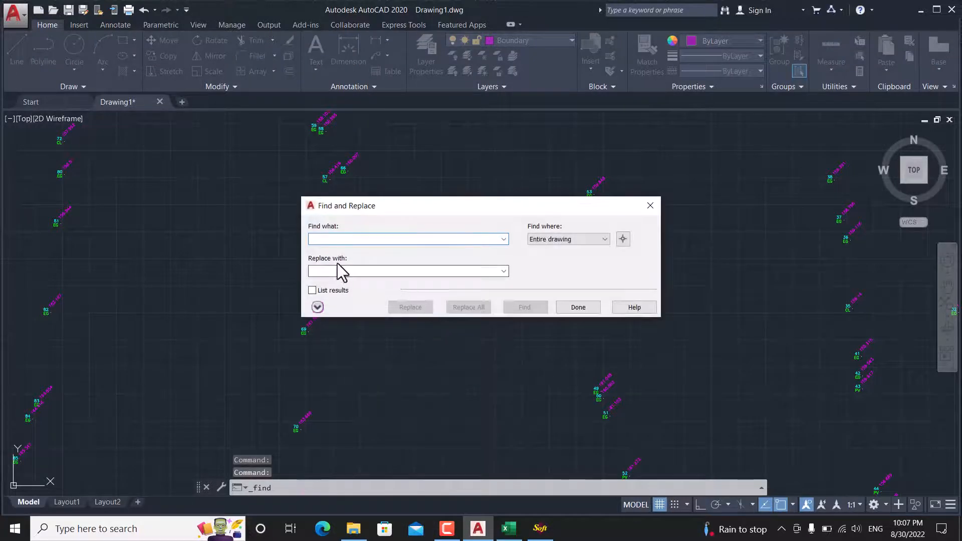
{"action": "type", "text": "cl"}
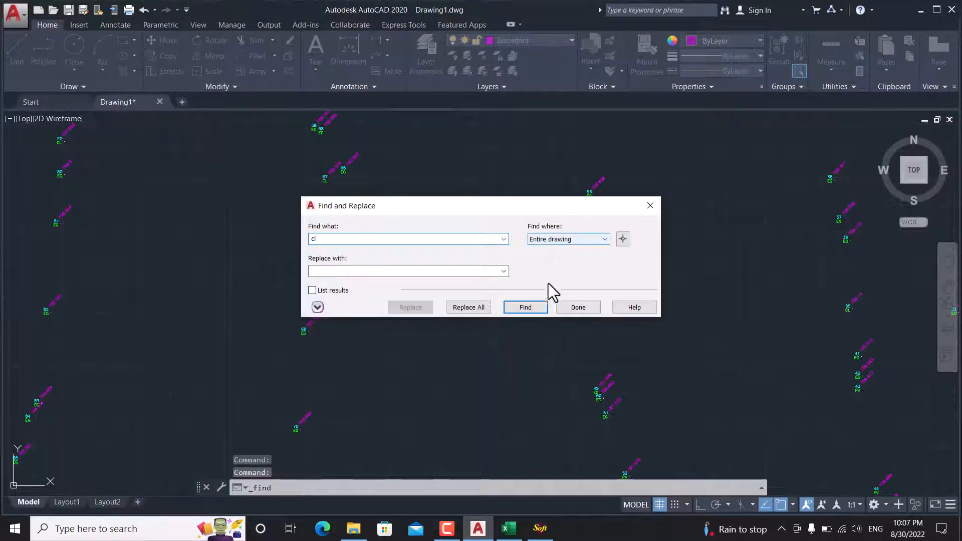
{"action": "left_click", "coordinate": [524, 306]}
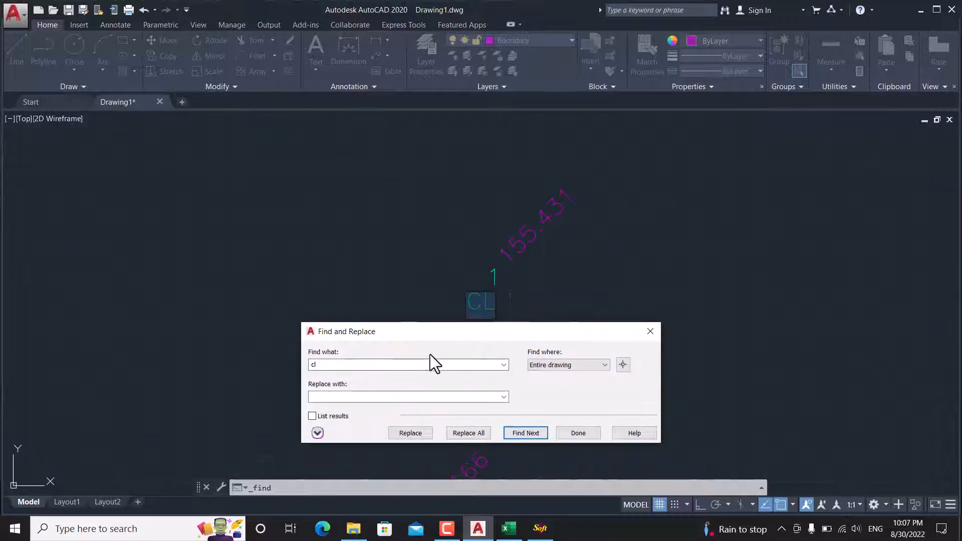
{"action": "left_click_drag", "start_coordinate": [496, 336], "coordinate": [560, 188]}
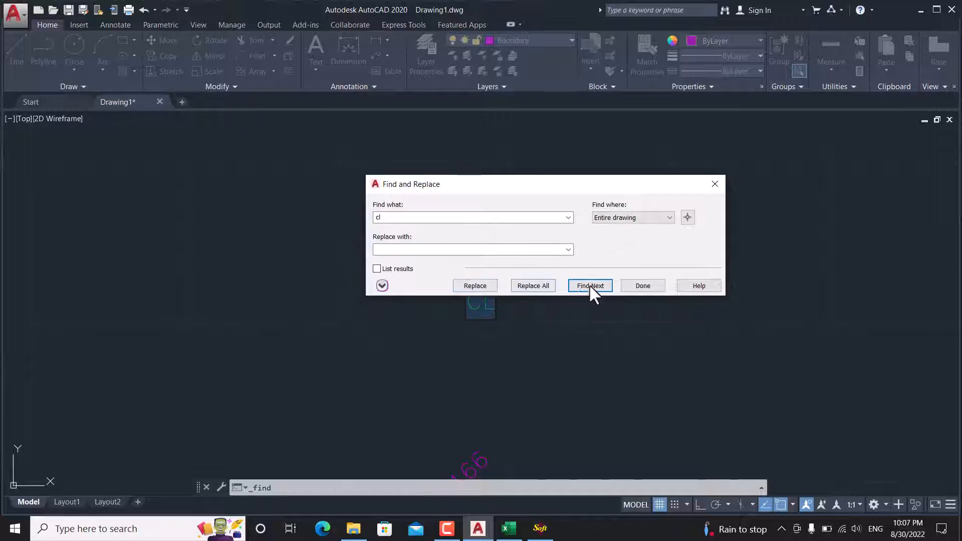
{"action": "left_click", "coordinate": [687, 216]}
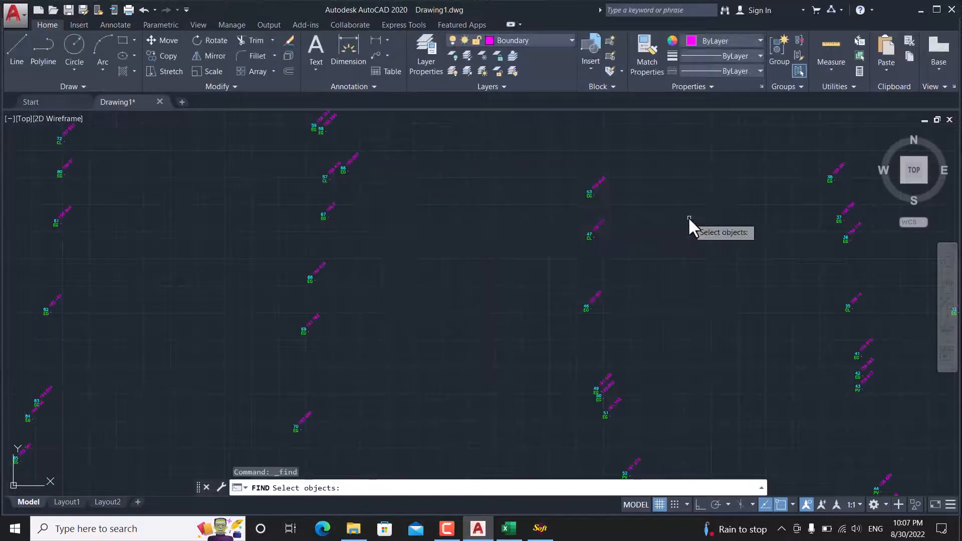
{"action": "scroll", "coordinate": [555, 226], "scroll_direction": "down", "scroll_amount": 5}
{"action": "key", "text": "Escape"}
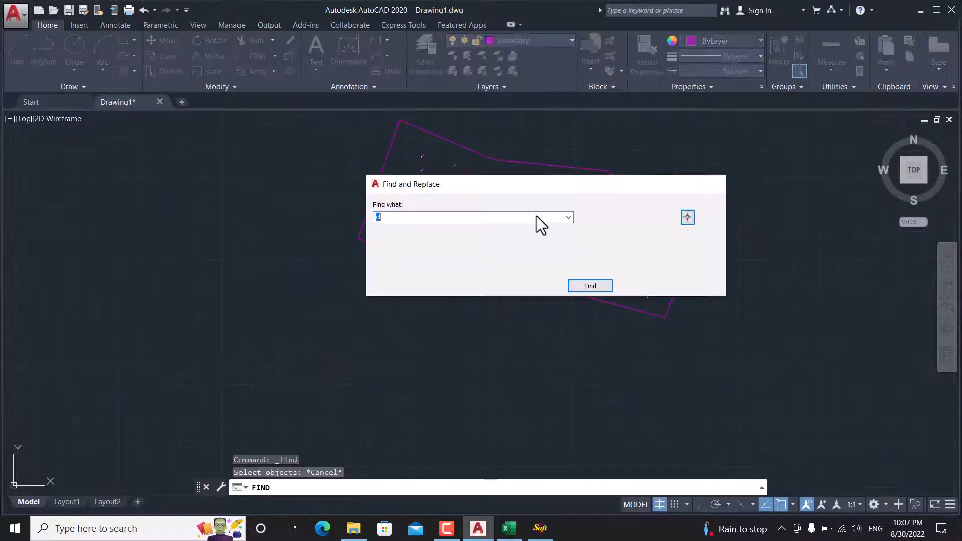
{"action": "key", "text": "Escape"}
Step: Find "cl" in the entire drawing with the results listed, and select all objects that contain it
{"action": "scroll", "coordinate": [564, 210], "scroll_direction": "up", "scroll_amount": 4}
{"action": "right_click", "coordinate": [538, 199]}
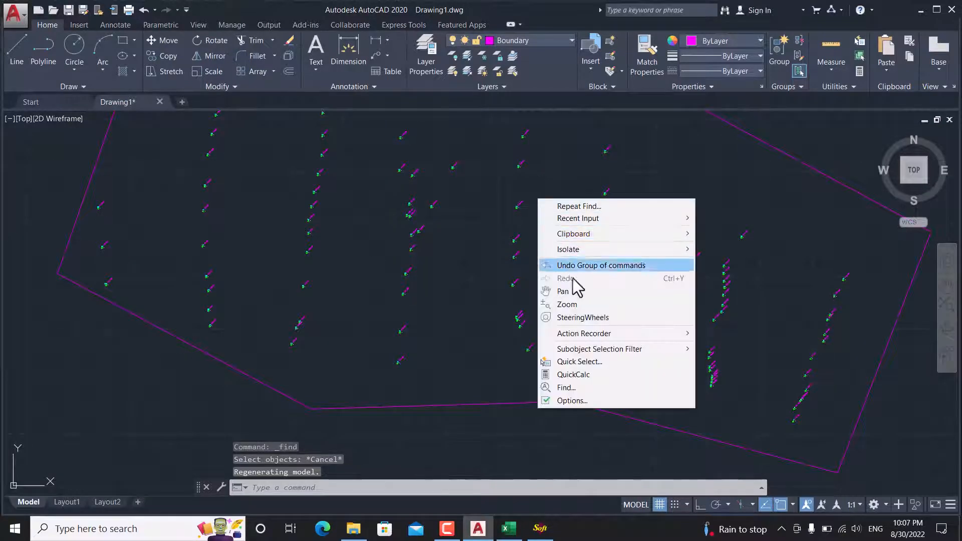
{"action": "left_click", "coordinate": [571, 388]}
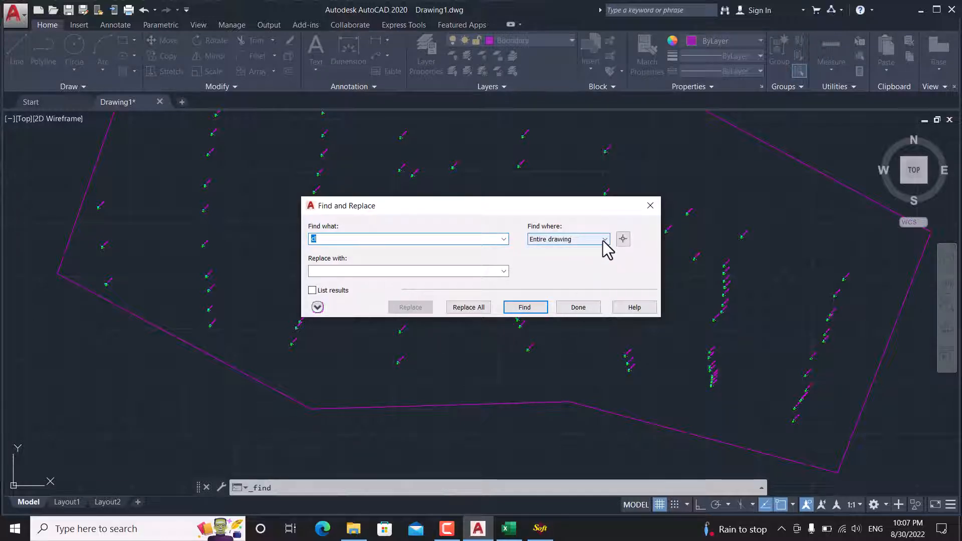
{"action": "left_click", "coordinate": [525, 307]}
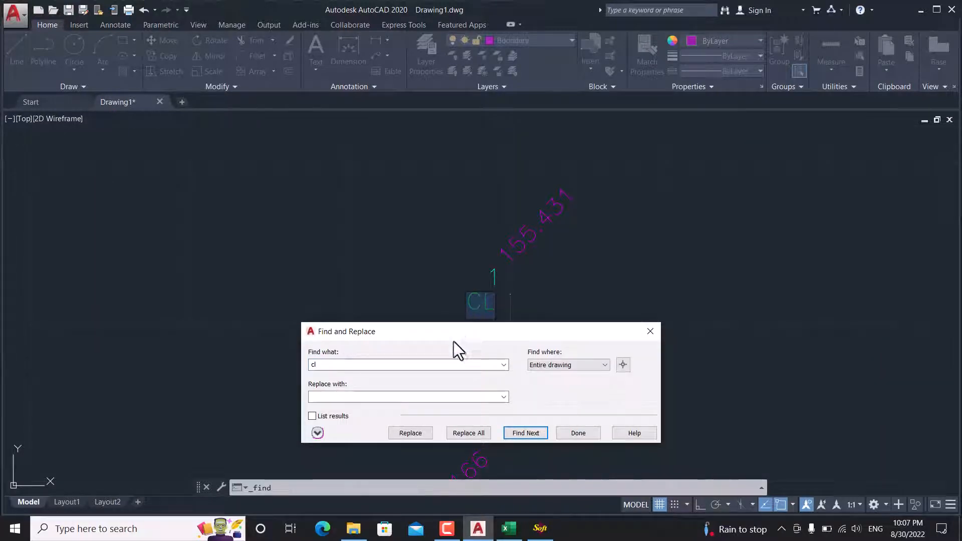
{"action": "left_click", "coordinate": [312, 416]}
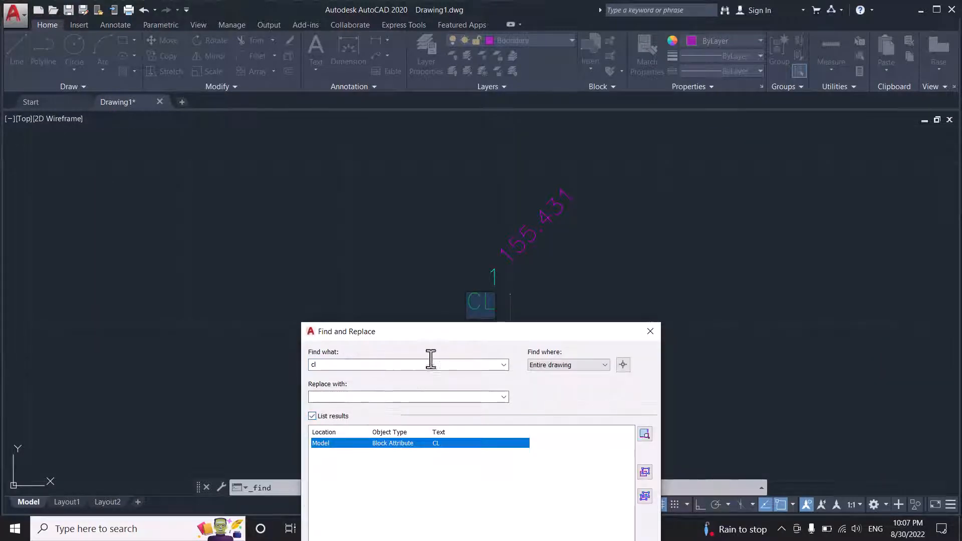
{"action": "left_click_drag", "start_coordinate": [442, 333], "coordinate": [389, 162]}
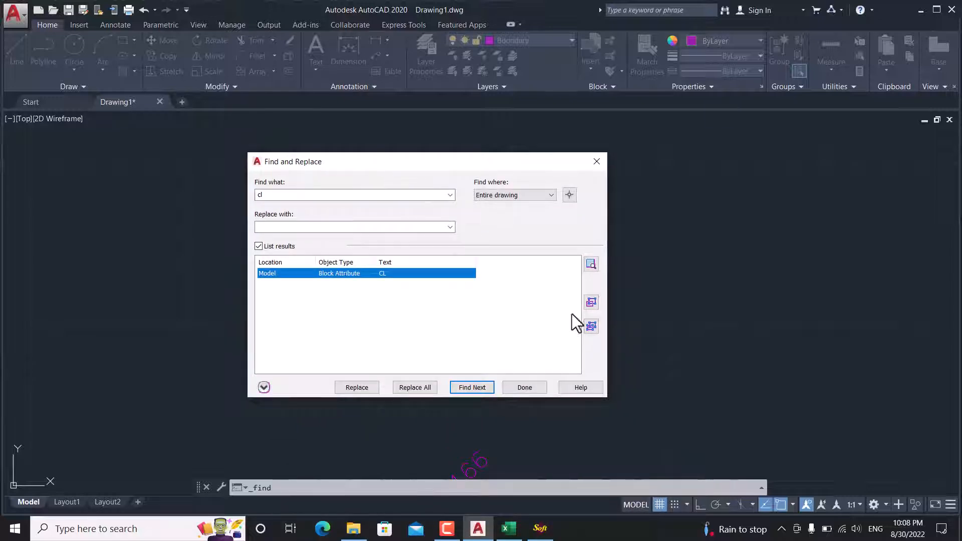
{"action": "left_click", "coordinate": [591, 327]}
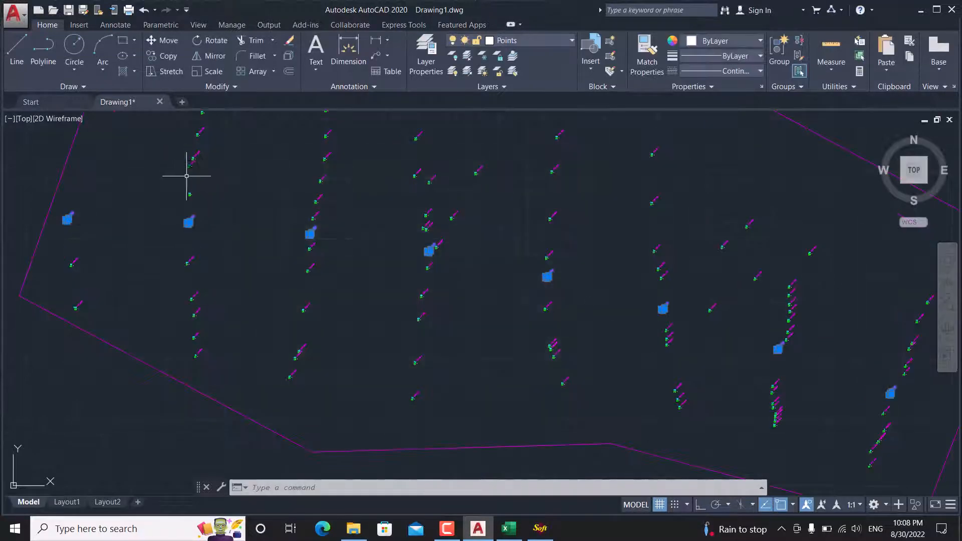
Step: Isolate the selected CL points so all other objects are hidden
{"action": "scroll", "coordinate": [308, 233], "scroll_direction": "down", "scroll_amount": 4}
{"action": "right_click", "coordinate": [489, 243]}
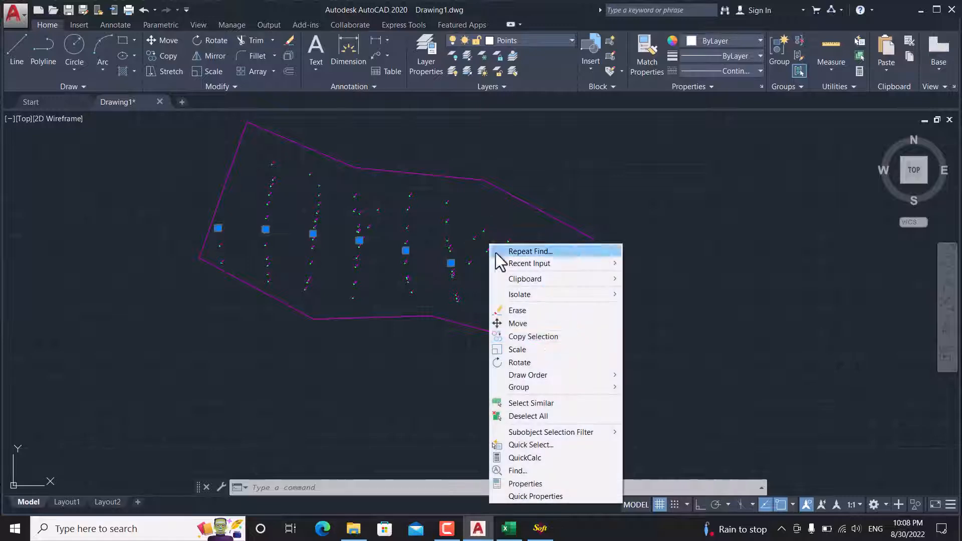
{"action": "mouse_move", "coordinate": [531, 296]}
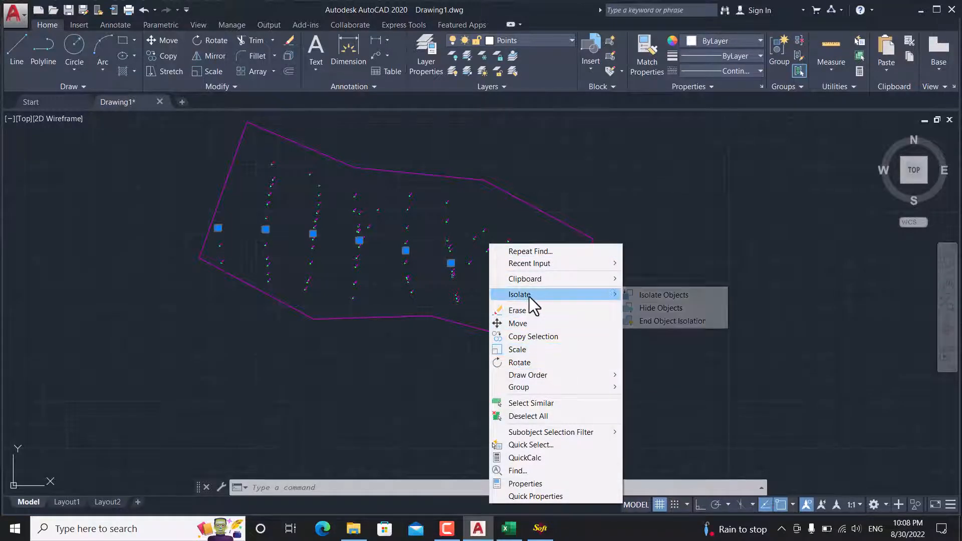
{"action": "left_click", "coordinate": [665, 296]}
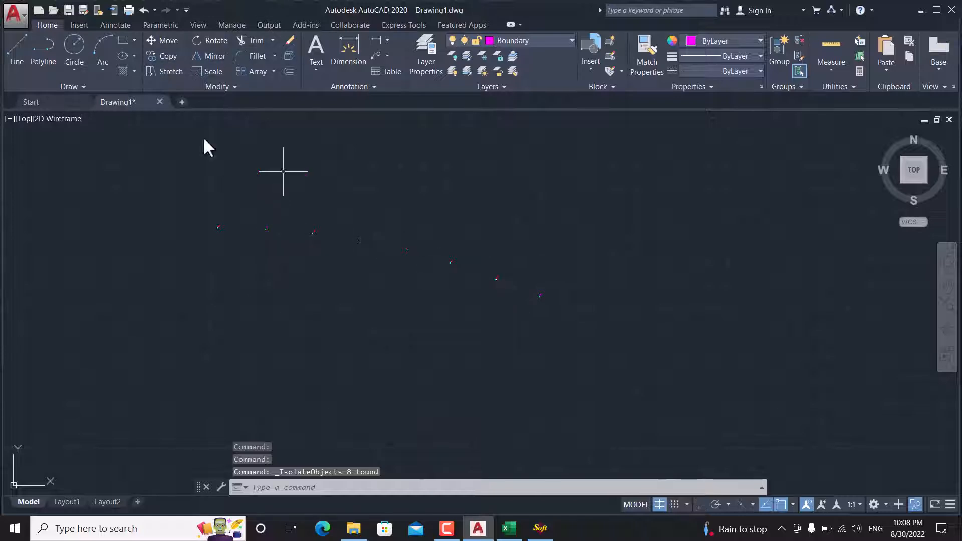
Step: Switch to SW_DTM, start drawing an alignment, and place its first segment from CL point 98 to CL point 86
{"action": "left_click", "coordinate": [540, 528]}
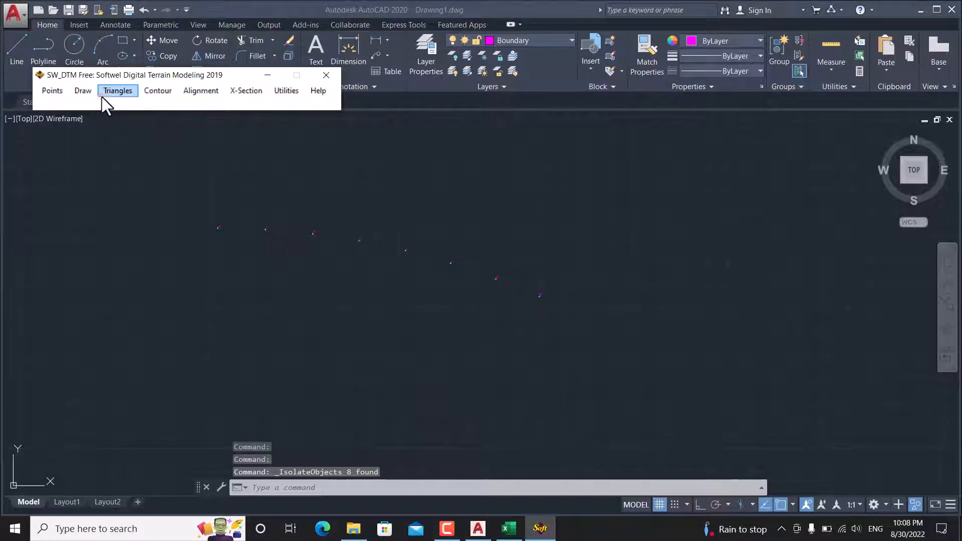
{"action": "left_click", "coordinate": [83, 91]}
{"action": "mouse_move", "coordinate": [118, 92]}
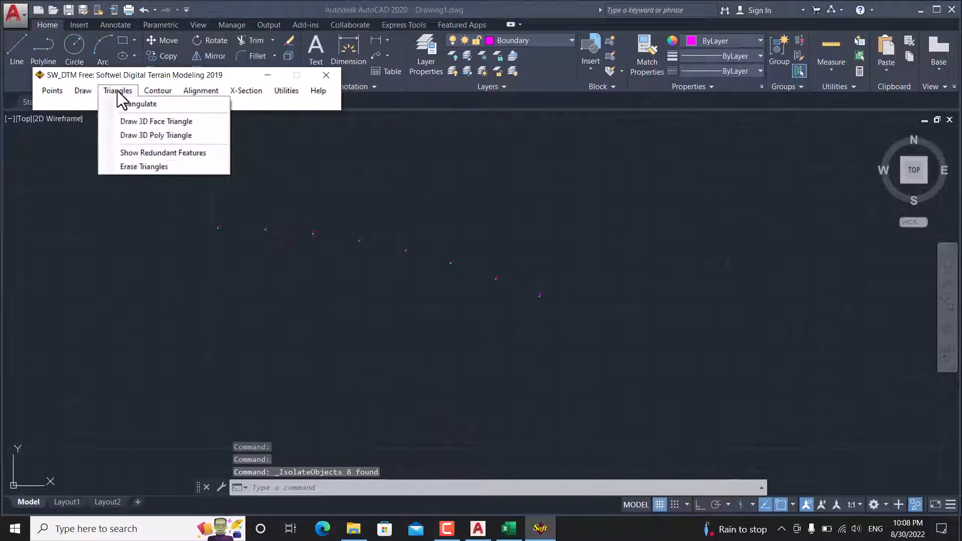
{"action": "mouse_move", "coordinate": [200, 92]}
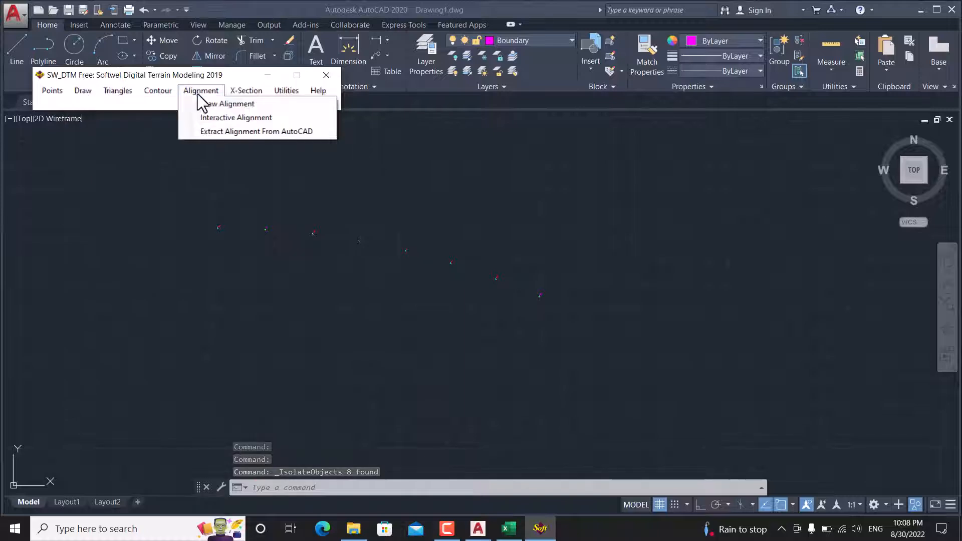
{"action": "left_click", "coordinate": [226, 106]}
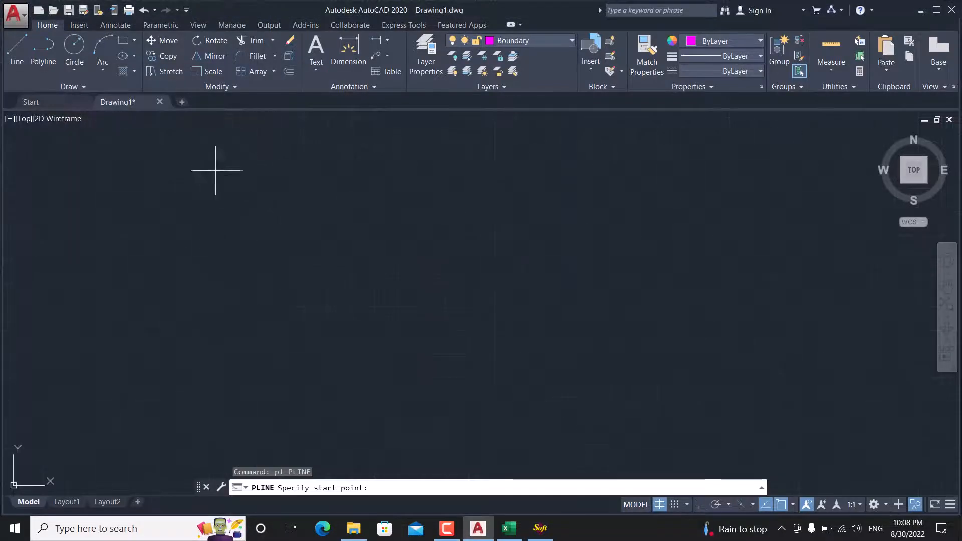
{"action": "middle_click_drag", "start_coordinate": [206, 144], "coordinate": [213, 323]}
{"action": "scroll", "coordinate": [204, 140], "scroll_direction": "up", "scroll_amount": 4}
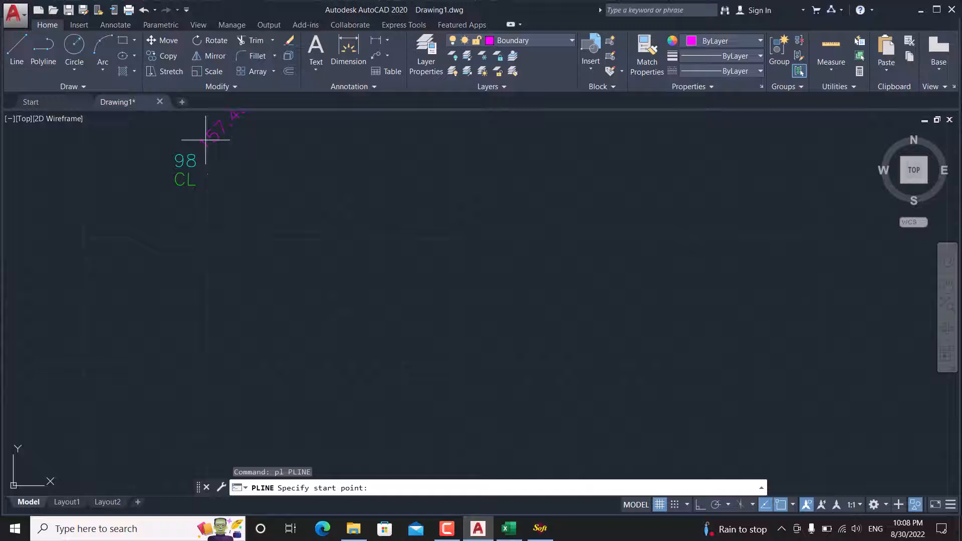
{"action": "left_click", "coordinate": [207, 174]}
{"action": "scroll", "coordinate": [493, 162], "scroll_direction": "down", "scroll_amount": 4}
{"action": "middle_click_drag", "start_coordinate": [418, 181], "coordinate": [171, 184]}
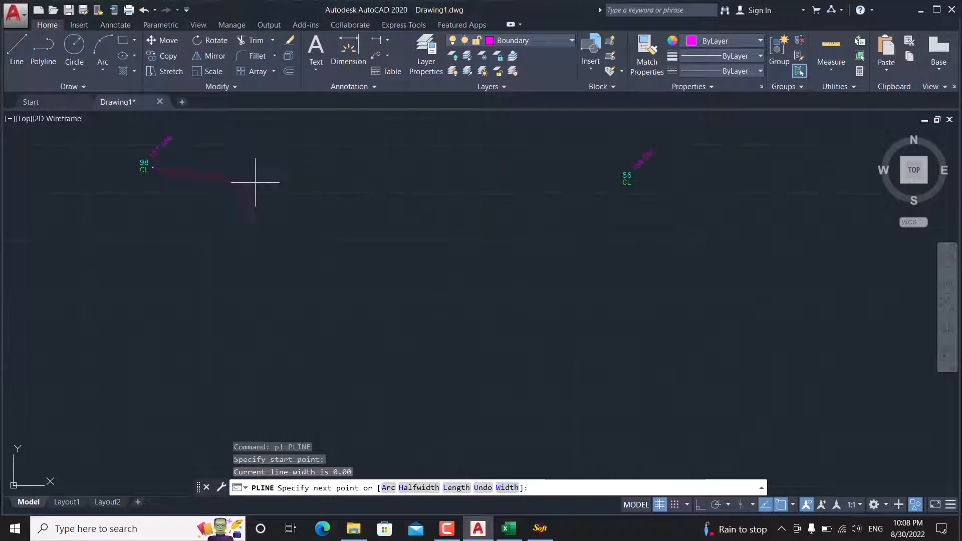
{"action": "scroll", "coordinate": [631, 177], "scroll_direction": "up", "scroll_amount": 2}
{"action": "left_click", "coordinate": [650, 187]}
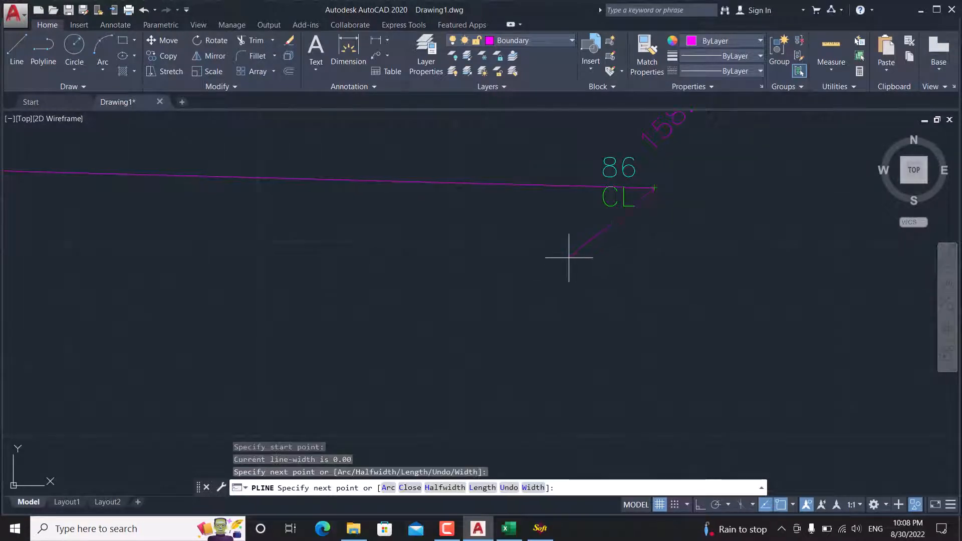
Step: Continue the alignment polyline through CL points 72, 57 and 47
{"action": "scroll", "coordinate": [564, 259], "scroll_direction": "down", "scroll_amount": 6}
{"action": "middle_click_drag", "start_coordinate": [695, 261], "coordinate": [403, 216]}
{"action": "scroll", "coordinate": [542, 214], "scroll_direction": "up", "scroll_amount": 5}
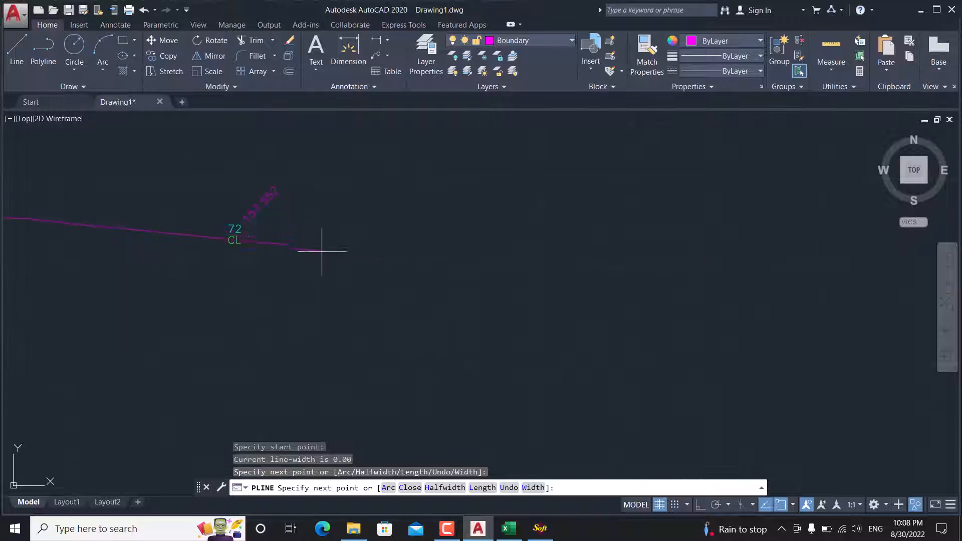
{"action": "left_click", "coordinate": [240, 235]}
{"action": "scroll", "coordinate": [251, 231], "scroll_direction": "down", "scroll_amount": 3}
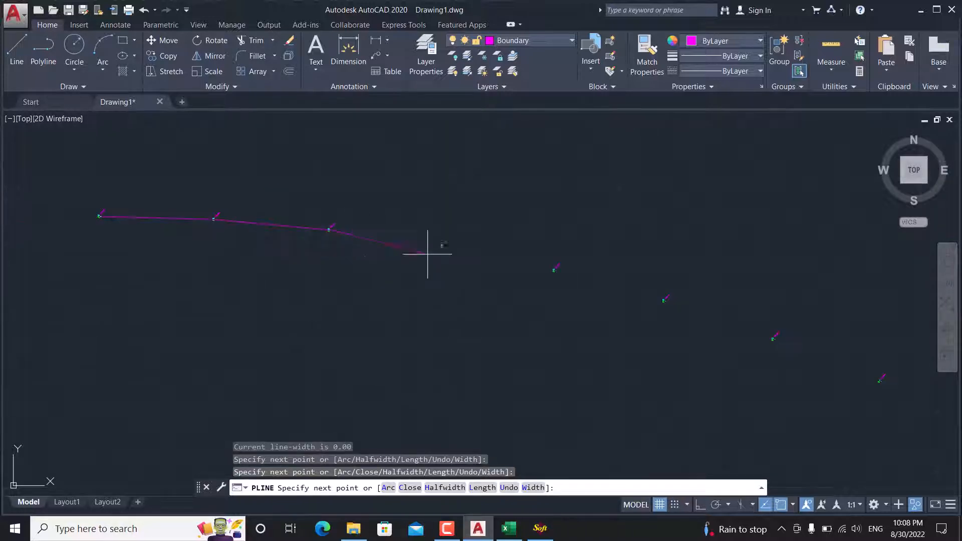
{"action": "scroll", "coordinate": [458, 256], "scroll_direction": "up", "scroll_amount": 3}
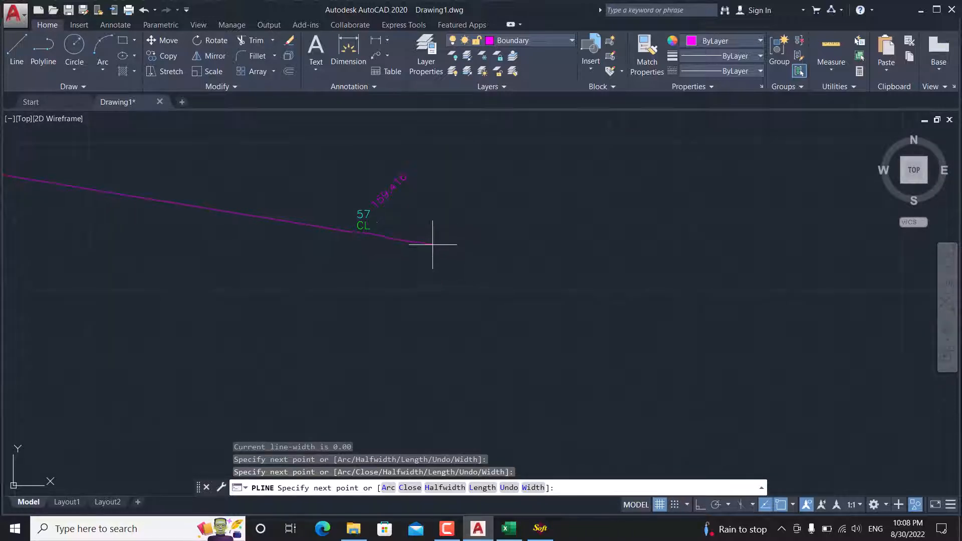
{"action": "left_click", "coordinate": [379, 227]}
{"action": "scroll", "coordinate": [601, 273], "scroll_direction": "down", "scroll_amount": 3}
{"action": "scroll", "coordinate": [400, 249], "scroll_direction": "up", "scroll_amount": 3}
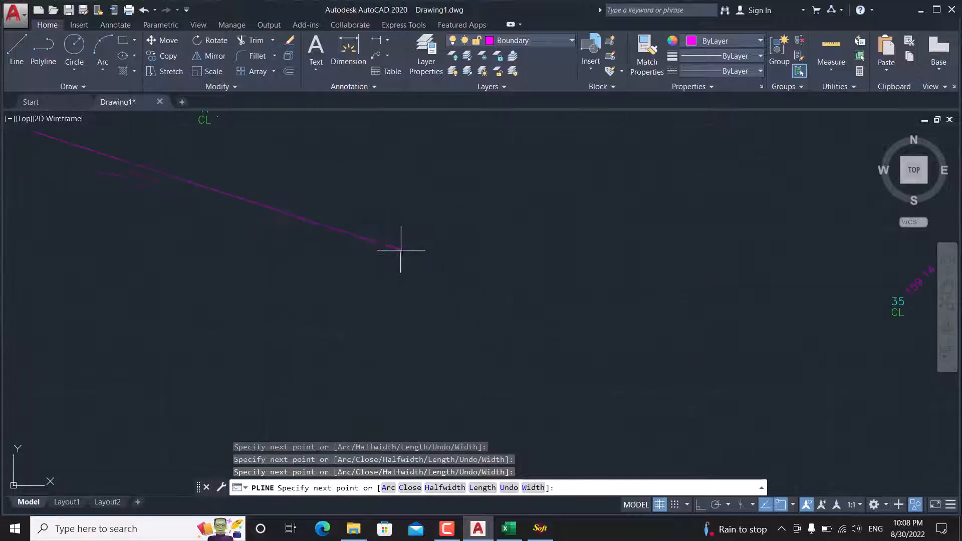
{"action": "middle_click_drag", "start_coordinate": [233, 144], "coordinate": [286, 211]}
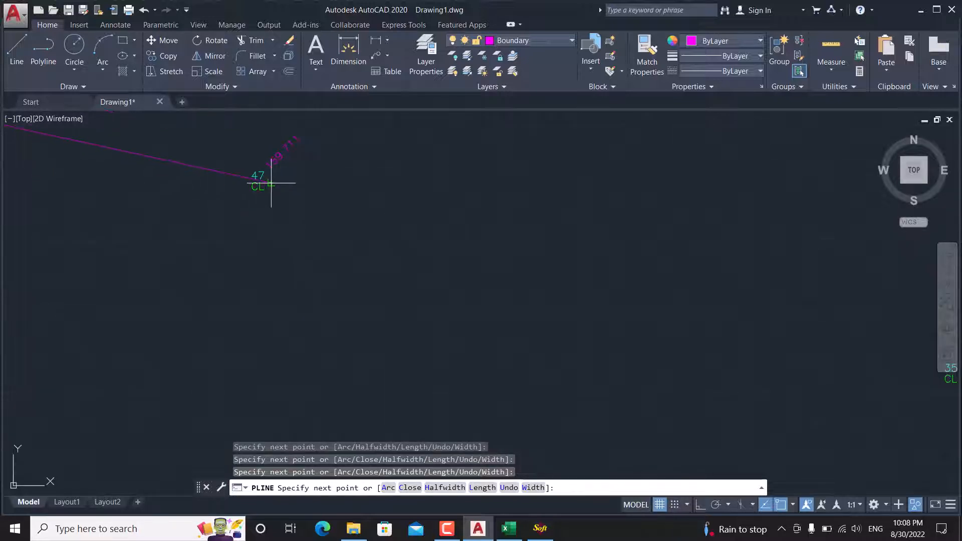
{"action": "left_click", "coordinate": [271, 184]}
Step: Extend the alignment polyline through CL points 35 and 14 and finish it at CL point 1
{"action": "scroll", "coordinate": [533, 240], "scroll_direction": "down", "scroll_amount": 4}
{"action": "scroll", "coordinate": [446, 231], "scroll_direction": "up", "scroll_amount": 5}
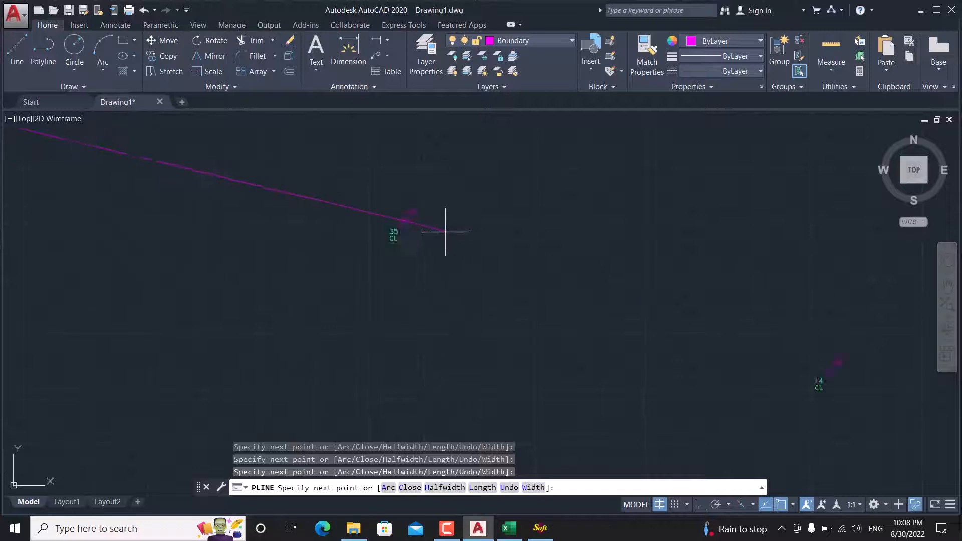
{"action": "scroll", "coordinate": [431, 237], "scroll_direction": "up", "scroll_amount": 1}
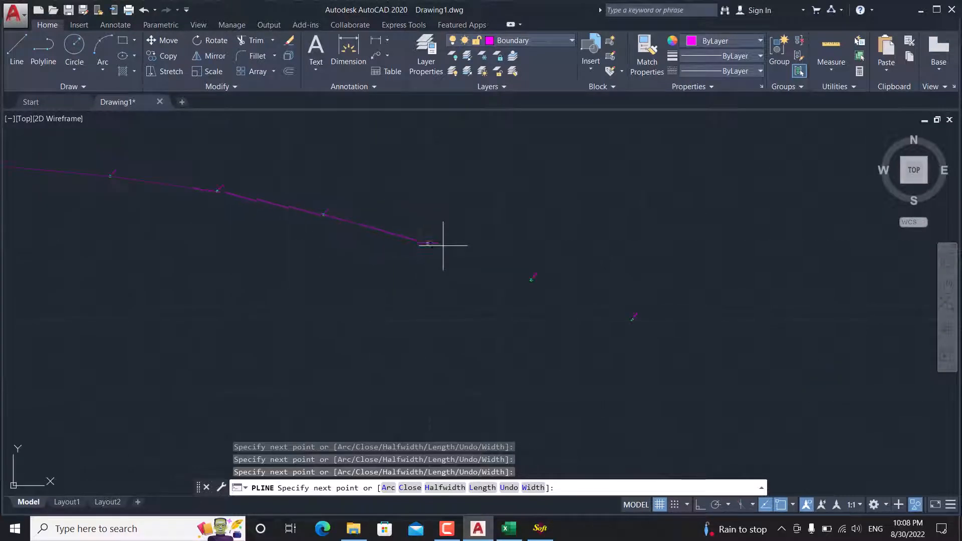
{"action": "scroll", "coordinate": [540, 275], "scroll_direction": "down", "scroll_amount": 3}
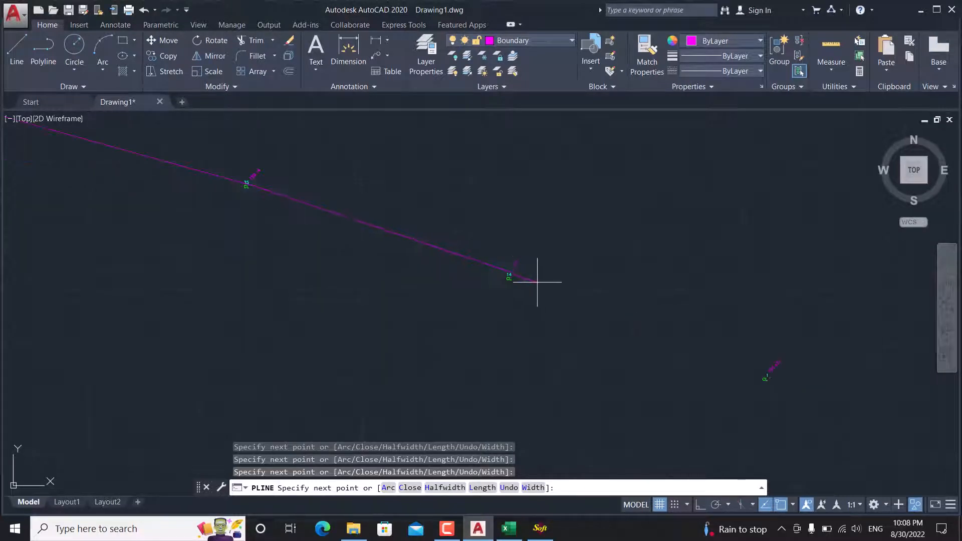
{"action": "left_click", "coordinate": [510, 278]}
{"action": "middle_click_drag", "start_coordinate": [620, 316], "coordinate": [421, 259]}
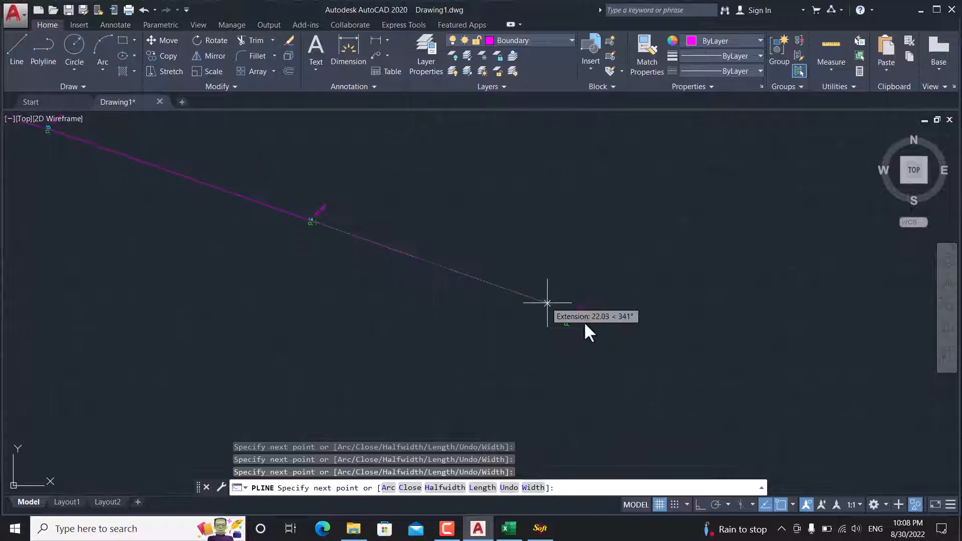
{"action": "scroll", "coordinate": [585, 328], "scroll_direction": "up", "scroll_amount": 2}
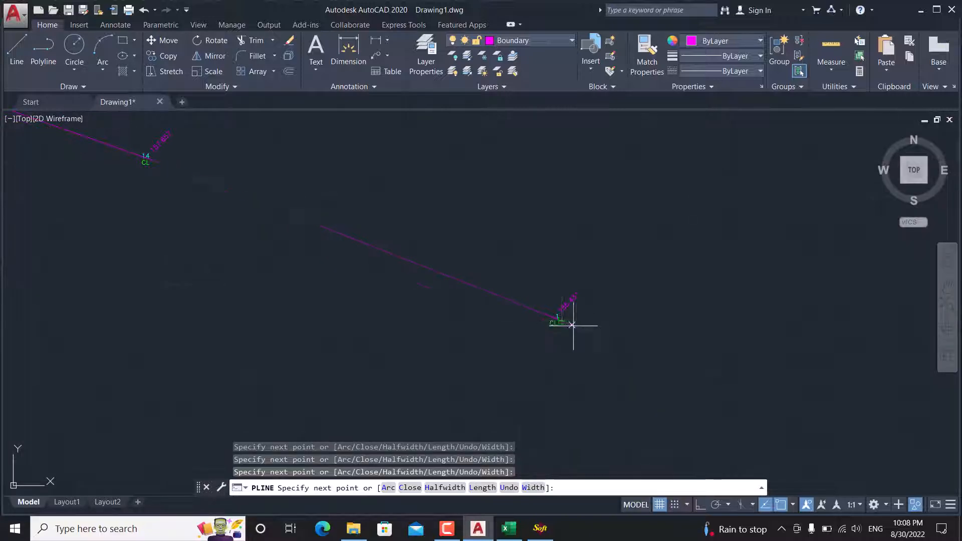
{"action": "scroll", "coordinate": [571, 325], "scroll_direction": "up", "scroll_amount": 2}
{"action": "scroll", "coordinate": [579, 255], "scroll_direction": "down", "scroll_amount": 5}
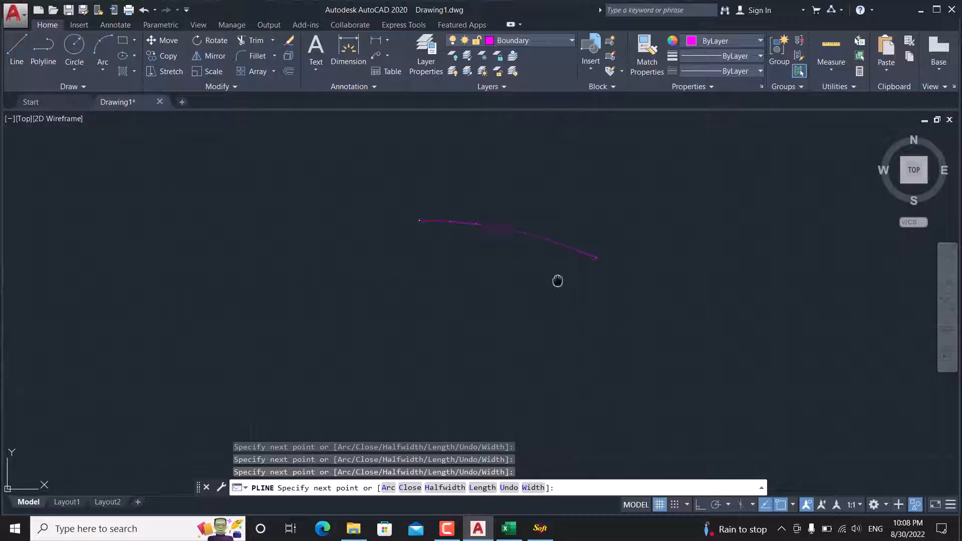
{"action": "scroll", "coordinate": [556, 291], "scroll_direction": "up", "scroll_amount": 5}
{"action": "key", "text": "Return"}
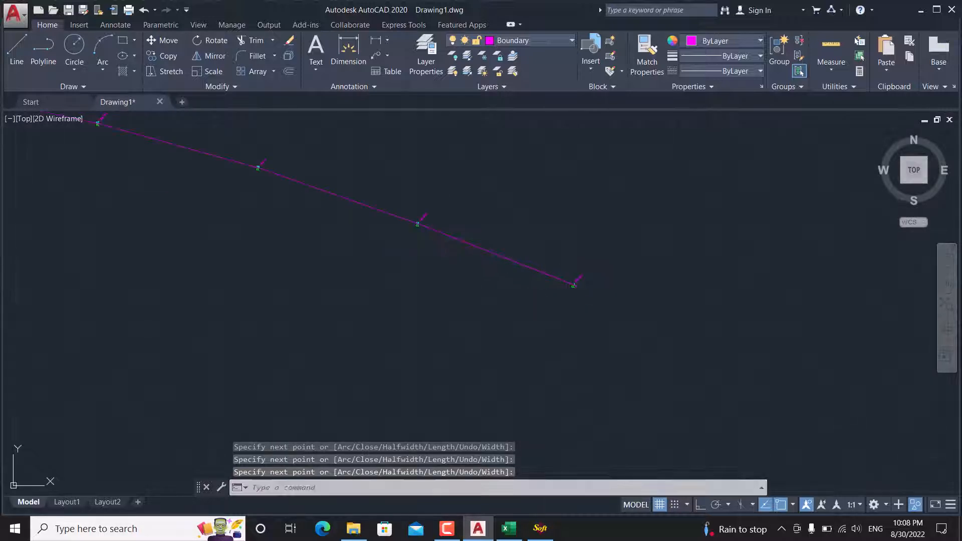
Step: End the object isolation to show the boundary and all survey points again
{"action": "scroll", "coordinate": [393, 211], "scroll_direction": "down", "scroll_amount": 4}
{"action": "middle_click_drag", "start_coordinate": [317, 182], "coordinate": [411, 248]}
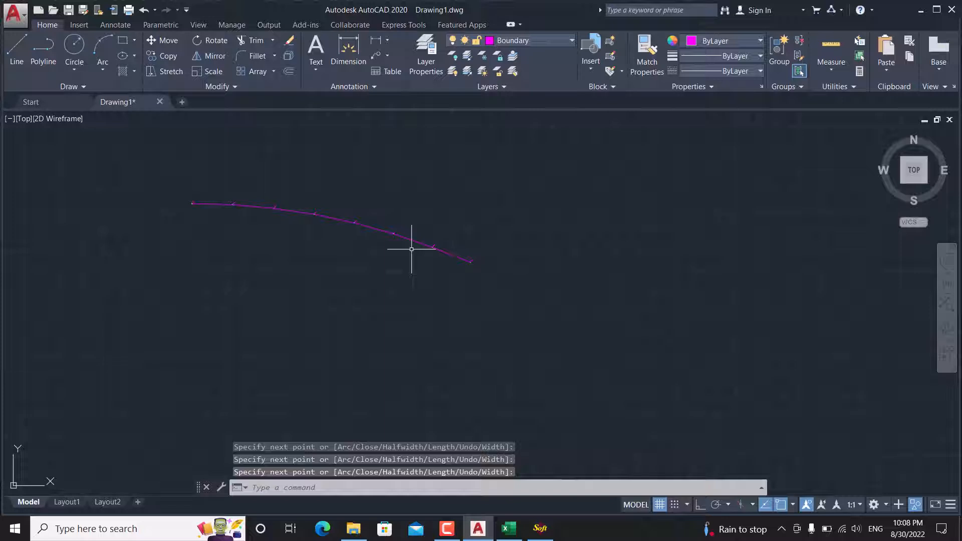
{"action": "right_click", "coordinate": [399, 190]}
{"action": "mouse_move", "coordinate": [445, 240]}
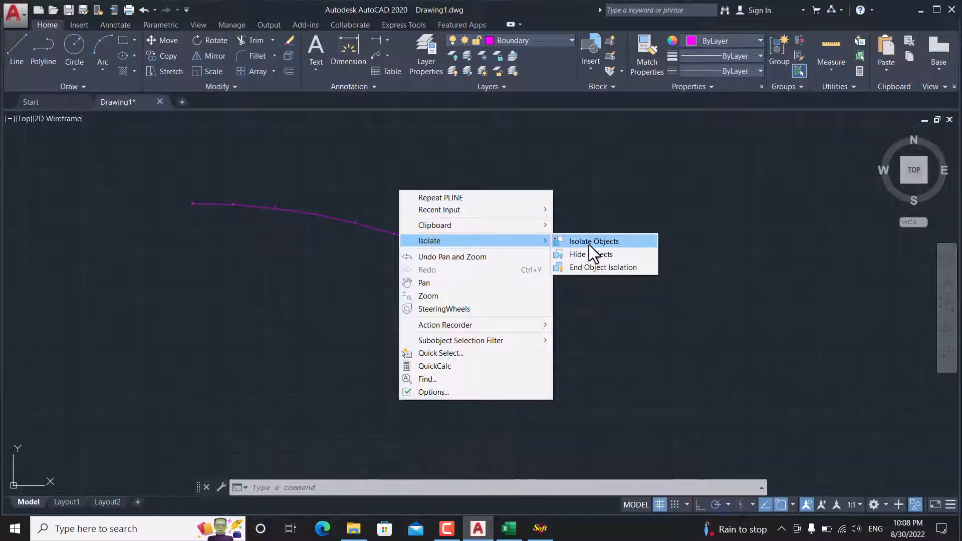
{"action": "left_click", "coordinate": [588, 267]}
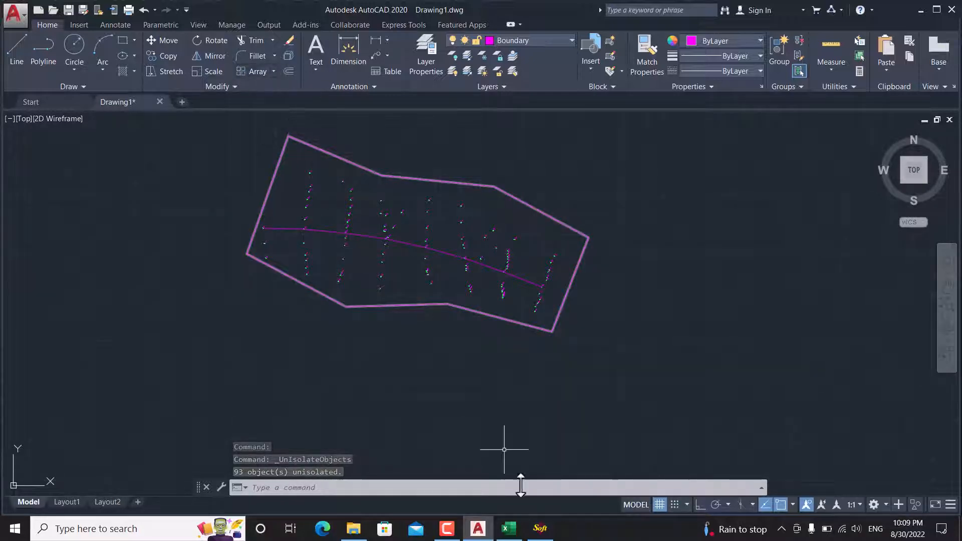
Step: Return to SW_DTM and process all points and features with the Features layer selected
{"action": "left_click", "coordinate": [540, 527]}
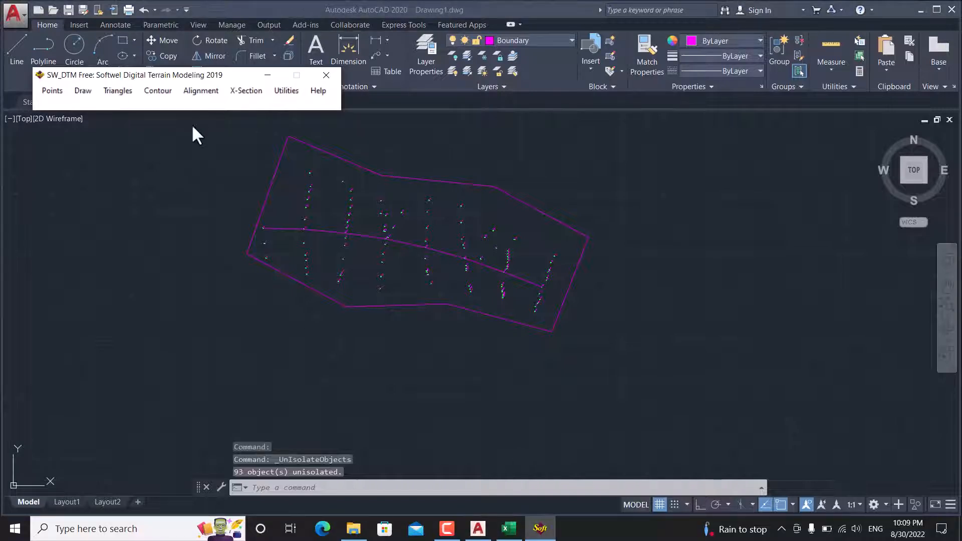
{"action": "left_click", "coordinate": [54, 97]}
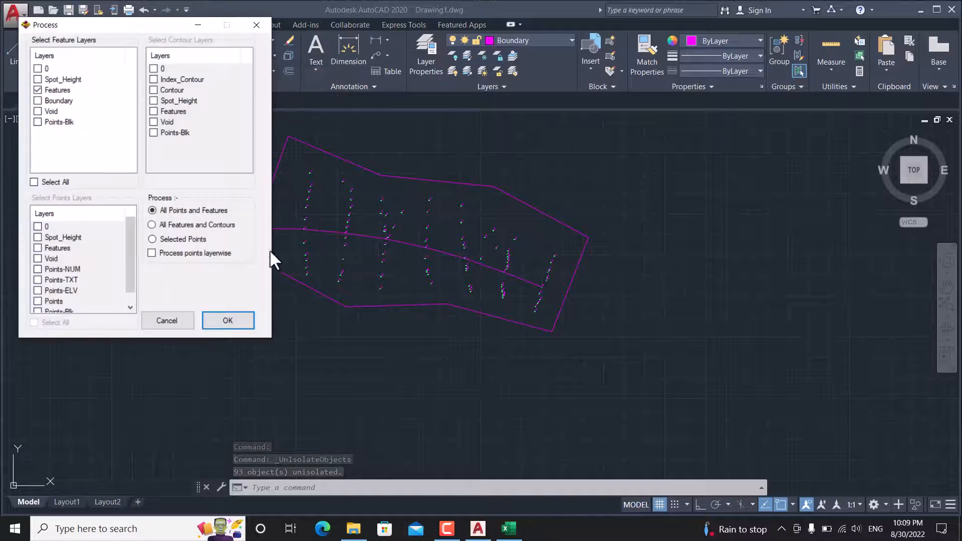
{"action": "left_click", "coordinate": [225, 318]}
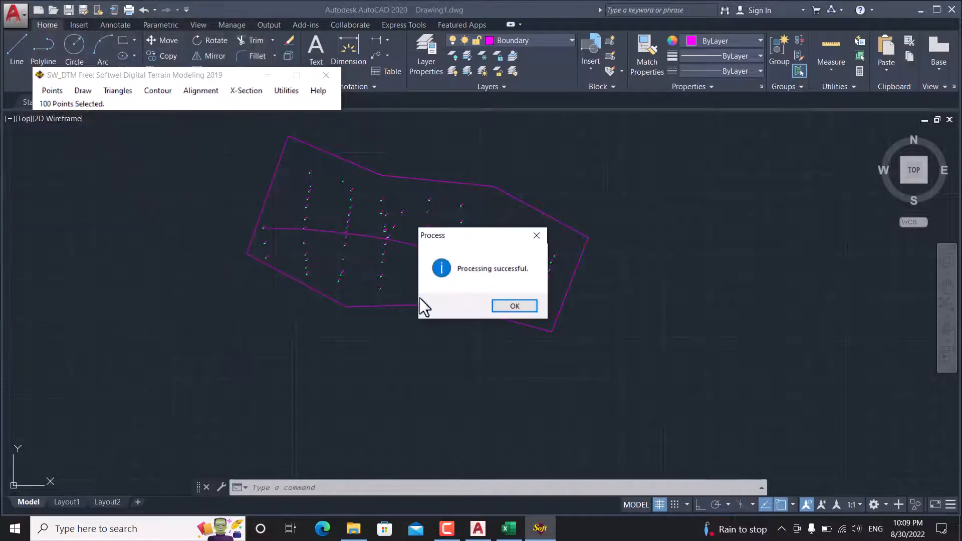
{"action": "left_click", "coordinate": [498, 306]}
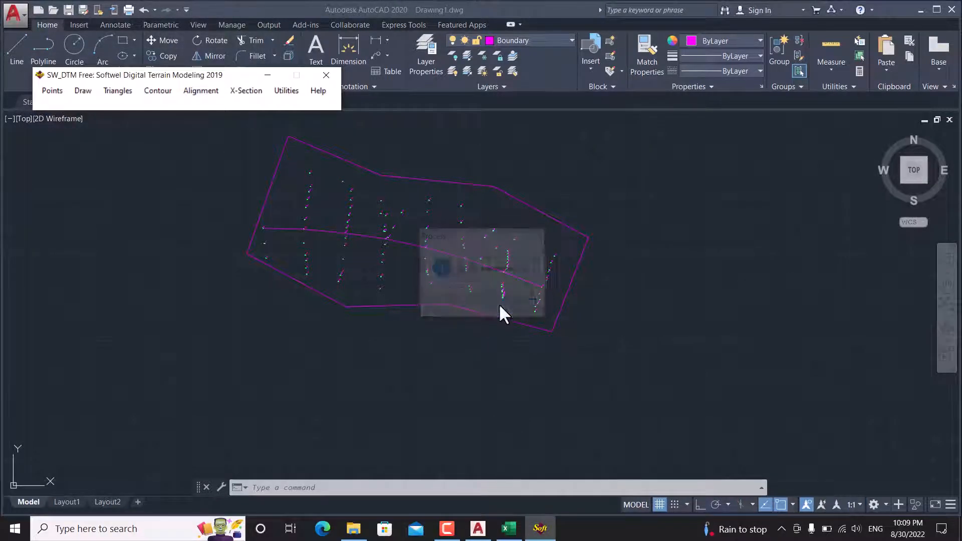
Step: Triangulate the processed points and features
{"action": "left_click", "coordinate": [122, 92]}
{"action": "left_click", "coordinate": [143, 103]}
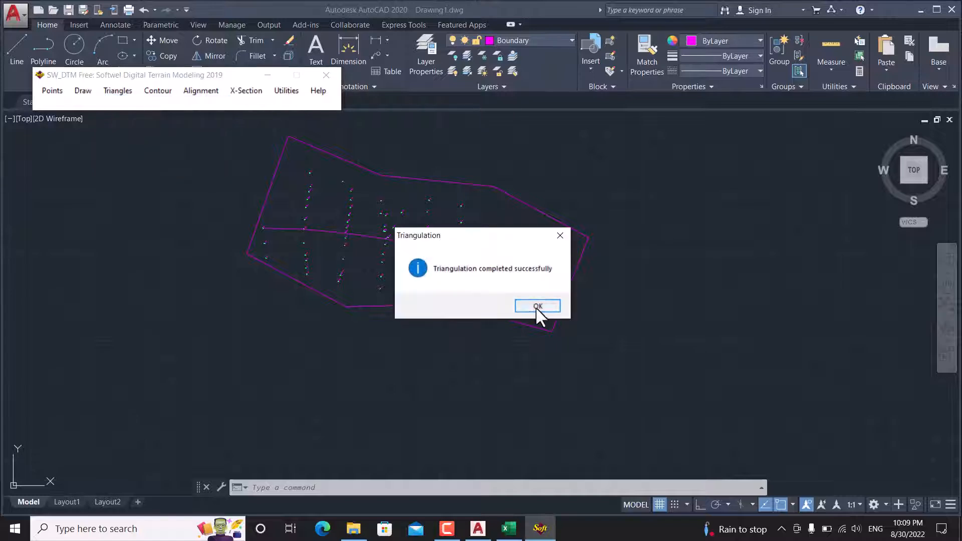
{"action": "left_click", "coordinate": [538, 306]}
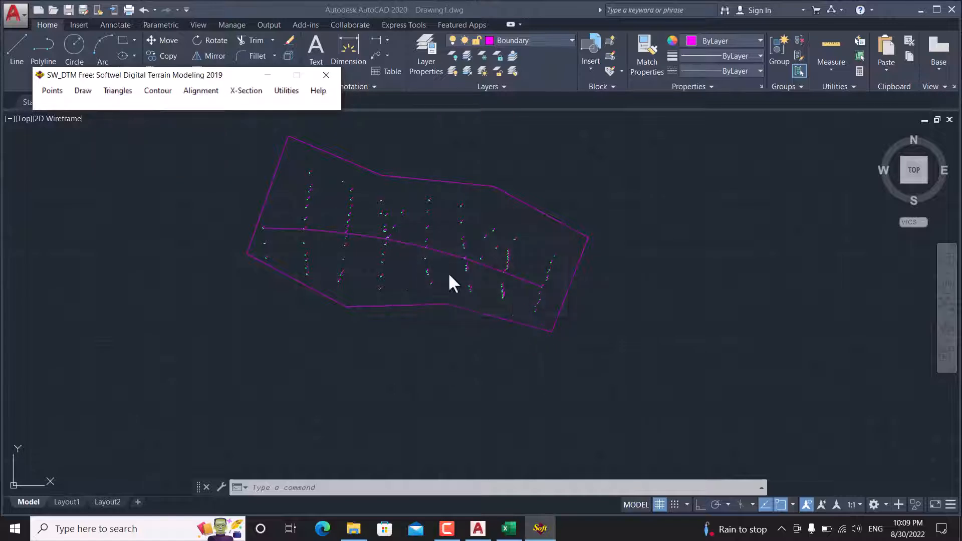
Step: Draw round contours with a contour interval of 0.25 and a major contour of 0.5
{"action": "left_click", "coordinate": [152, 93]}
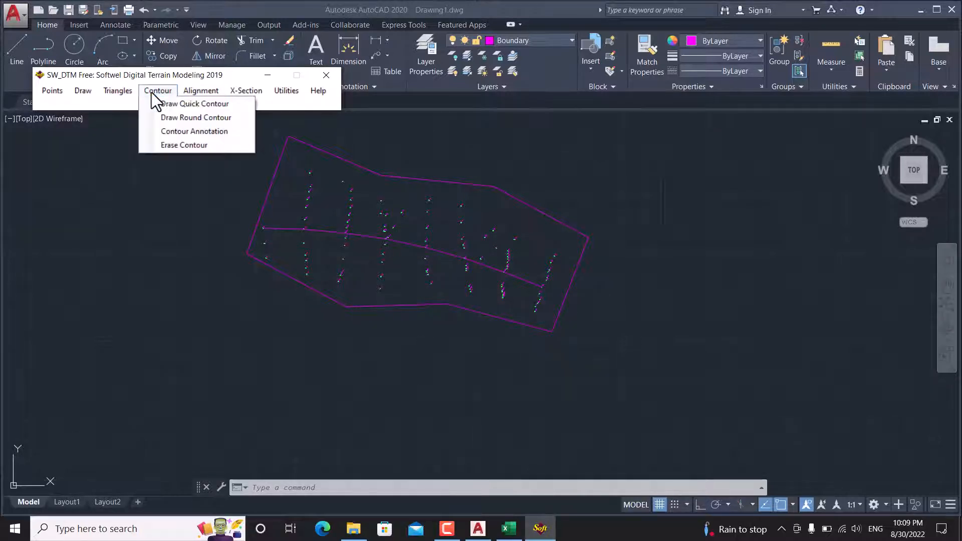
{"action": "left_click", "coordinate": [209, 120]}
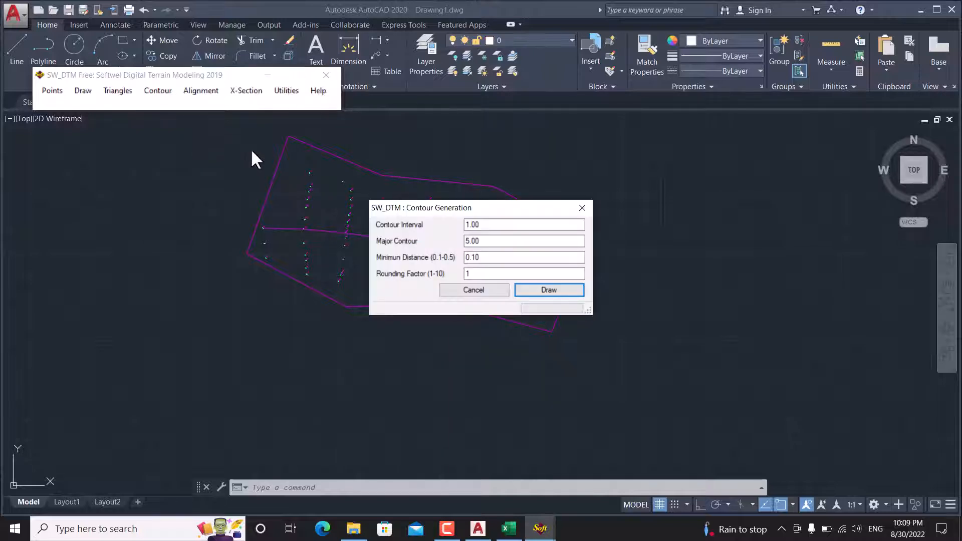
{"action": "double_click", "coordinate": [496, 225]}
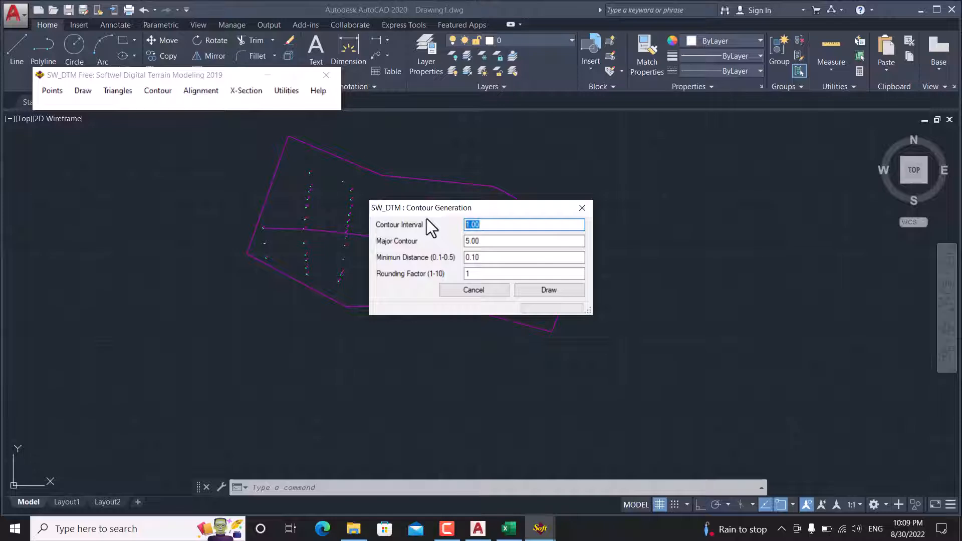
{"action": "type", "text": "0.25"}
{"action": "double_click", "coordinate": [482, 241]}
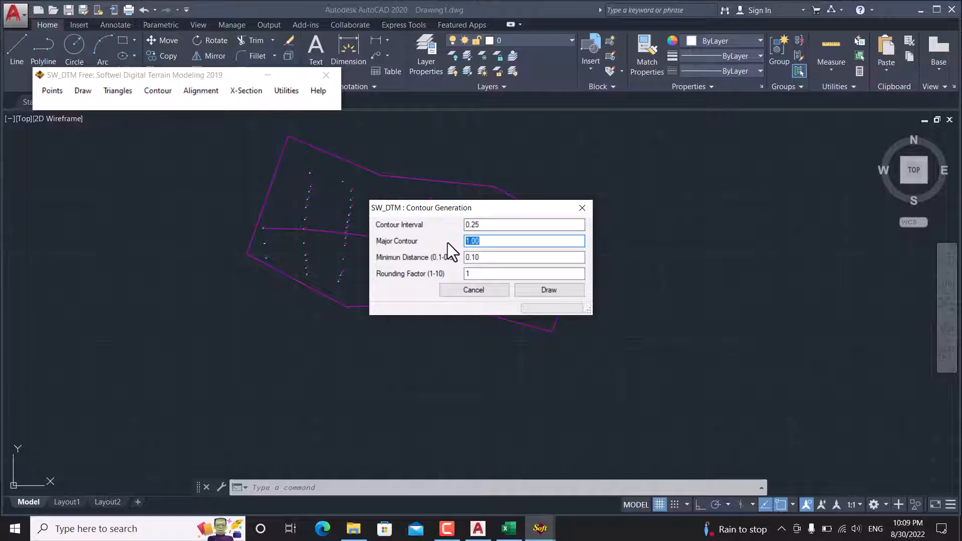
{"action": "type", "text": "0"}
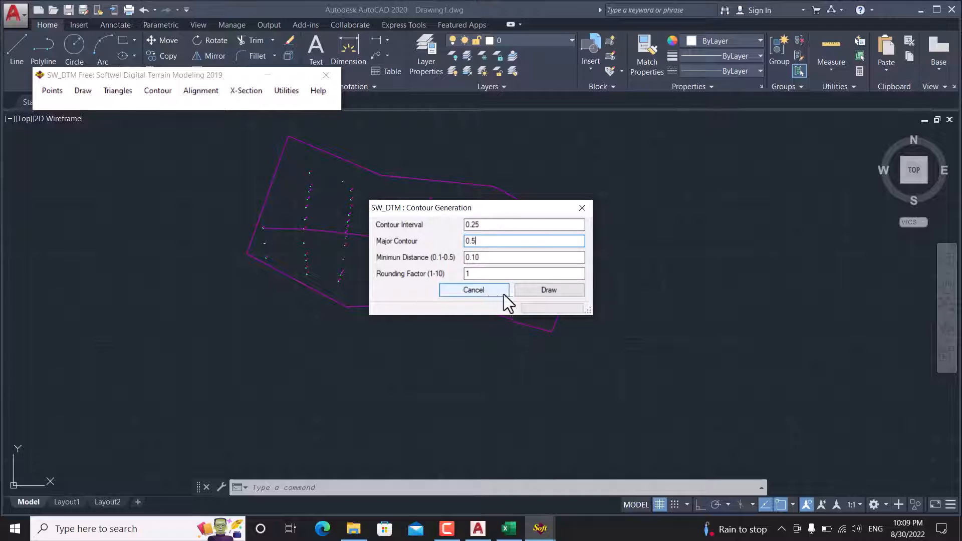
{"action": "left_click", "coordinate": [559, 292]}
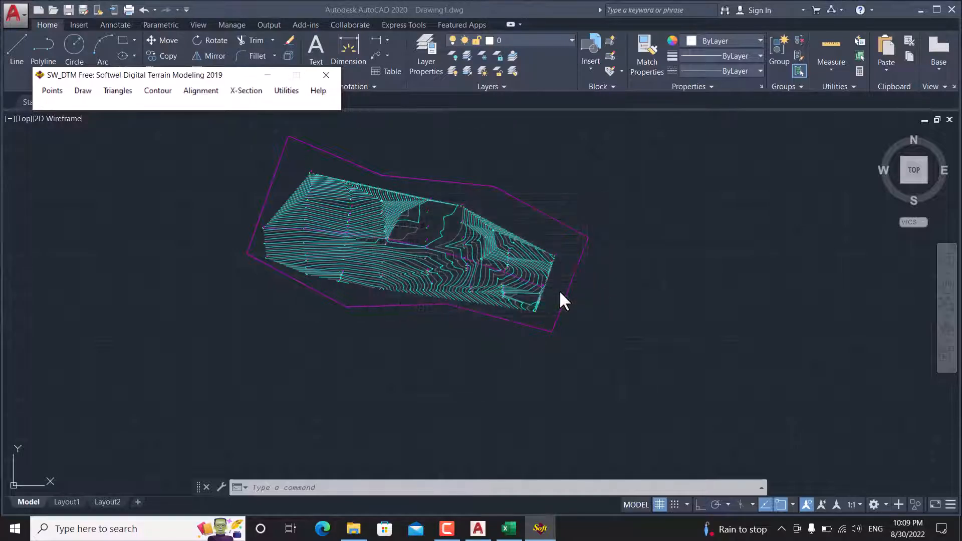
Step: Examine the generated contours around the survey points, along the alignment and at both ends of the site
{"action": "scroll", "coordinate": [377, 210], "scroll_direction": "up", "scroll_amount": 5}
{"action": "scroll", "coordinate": [548, 164], "scroll_direction": "down", "scroll_amount": 5}
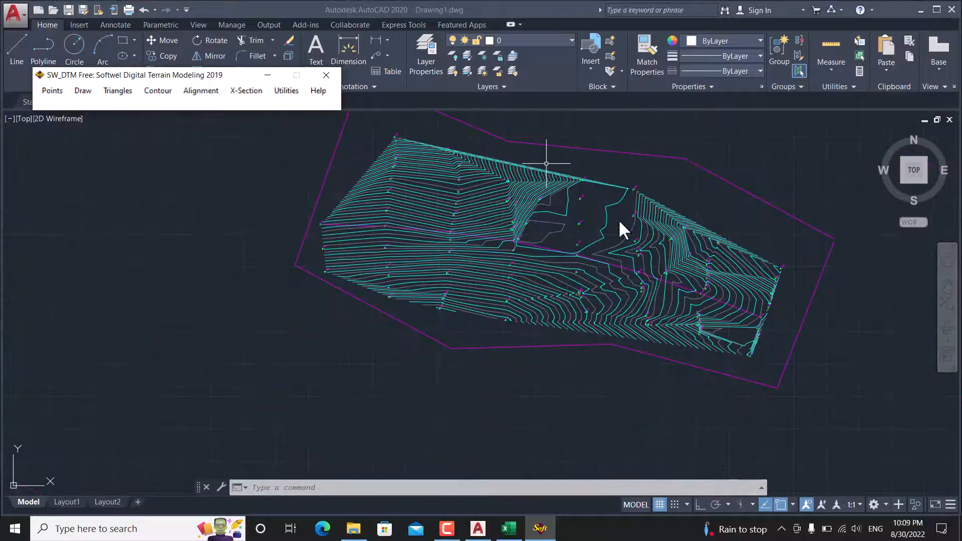
{"action": "left_click", "coordinate": [617, 219]}
{"action": "middle_click_drag", "start_coordinate": [579, 262], "coordinate": [440, 258]}
{"action": "scroll", "coordinate": [459, 231], "scroll_direction": "up", "scroll_amount": 5}
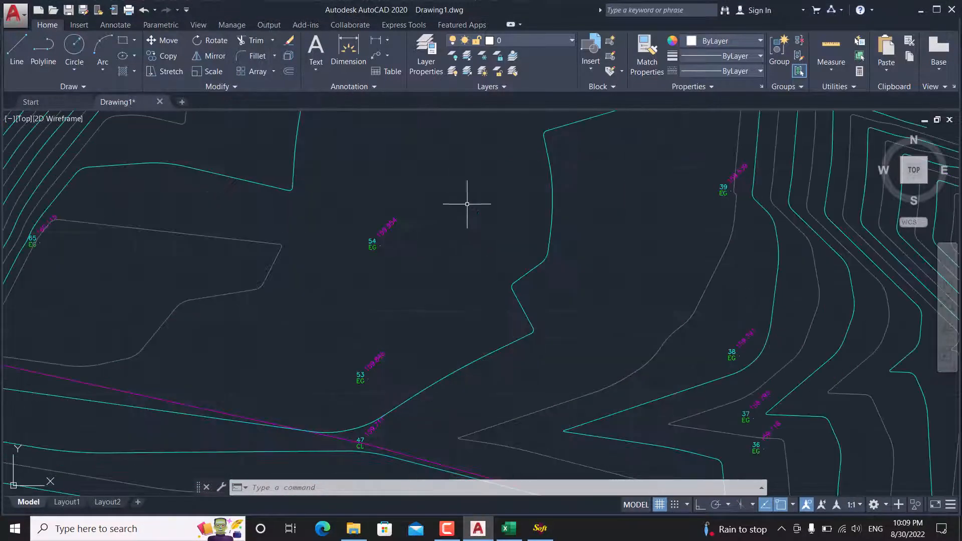
{"action": "scroll", "coordinate": [386, 217], "scroll_direction": "down", "scroll_amount": 5}
{"action": "scroll", "coordinate": [385, 218], "scroll_direction": "up", "scroll_amount": 5}
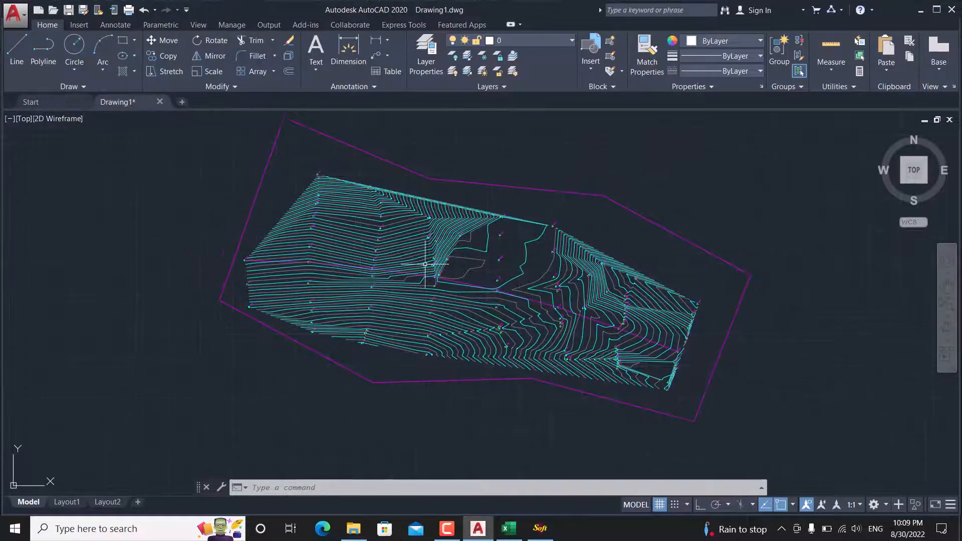
{"action": "scroll", "coordinate": [343, 226], "scroll_direction": "down", "scroll_amount": 3}
{"action": "scroll", "coordinate": [344, 227], "scroll_direction": "down", "scroll_amount": 2}
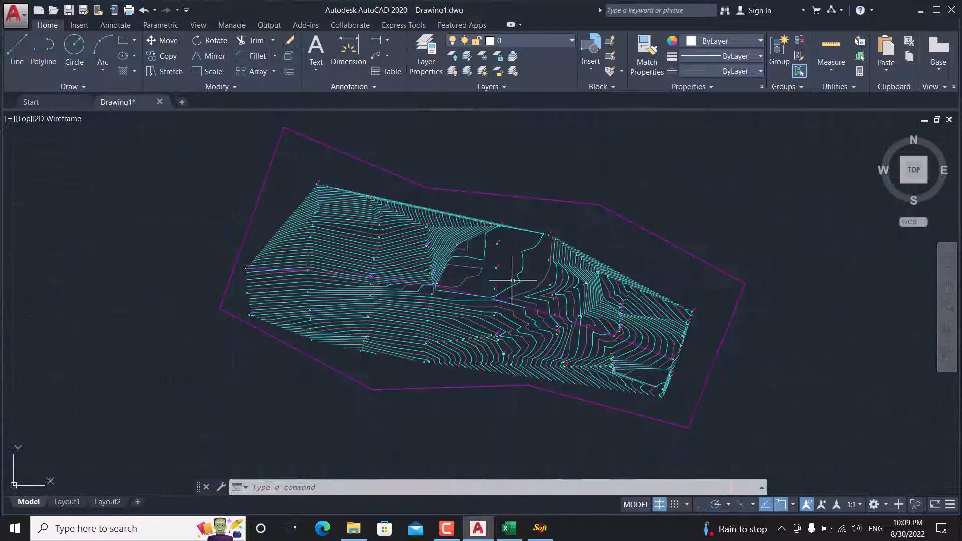
{"action": "scroll", "coordinate": [684, 313], "scroll_direction": "up", "scroll_amount": 5}
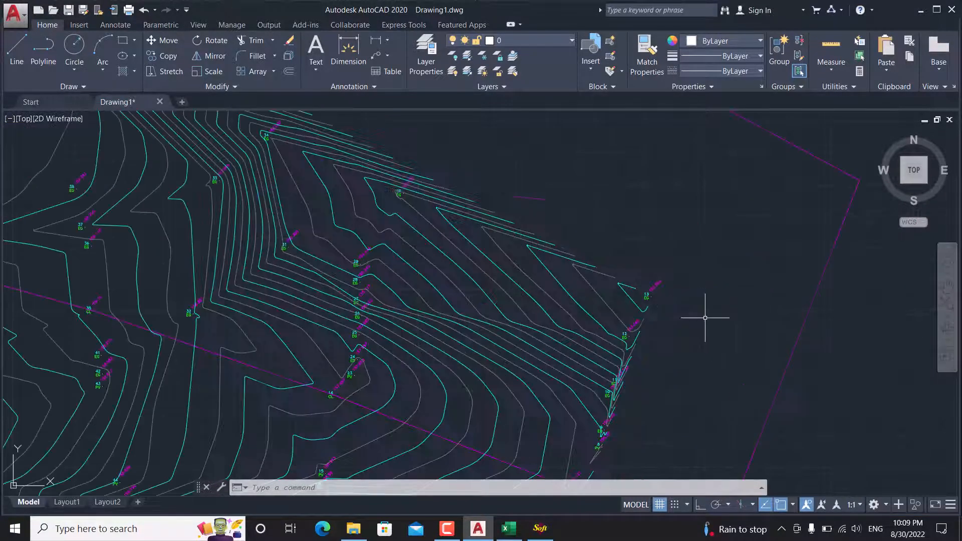
{"action": "scroll", "coordinate": [644, 247], "scroll_direction": "down", "scroll_amount": 4}
{"action": "scroll", "coordinate": [311, 225], "scroll_direction": "up", "scroll_amount": 2}
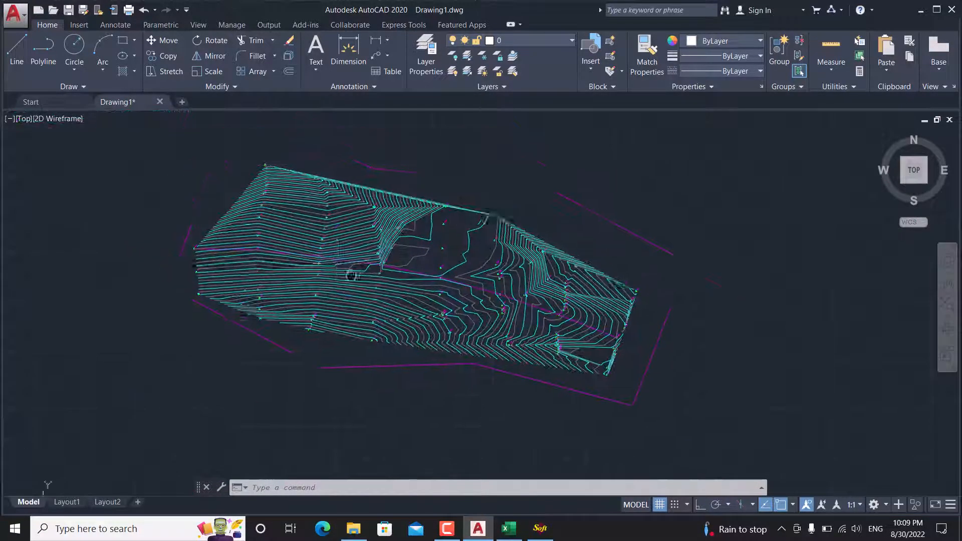
{"action": "scroll", "coordinate": [349, 262], "scroll_direction": "down", "scroll_amount": 2}
{"action": "scroll", "coordinate": [286, 217], "scroll_direction": "up", "scroll_amount": 5}
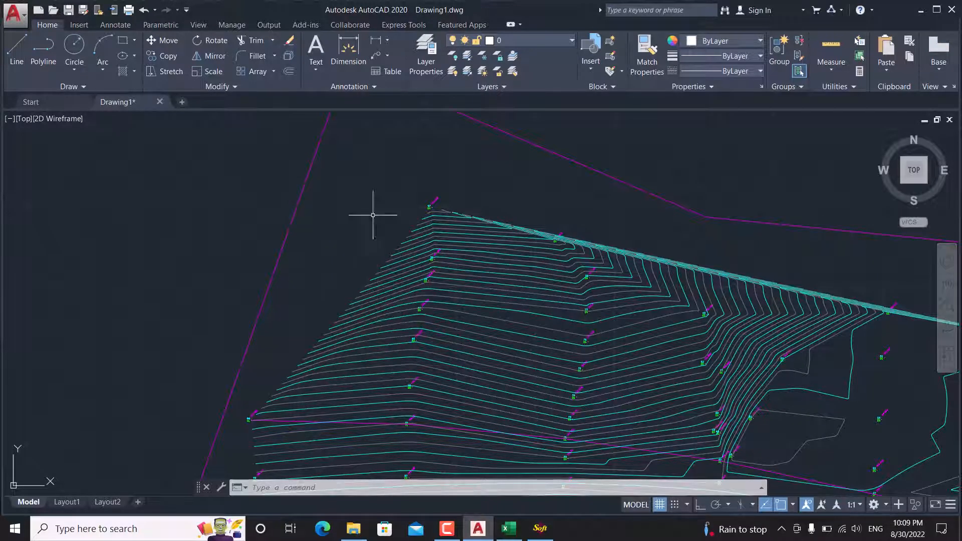
{"action": "scroll", "coordinate": [521, 230], "scroll_direction": "down", "scroll_amount": 6}
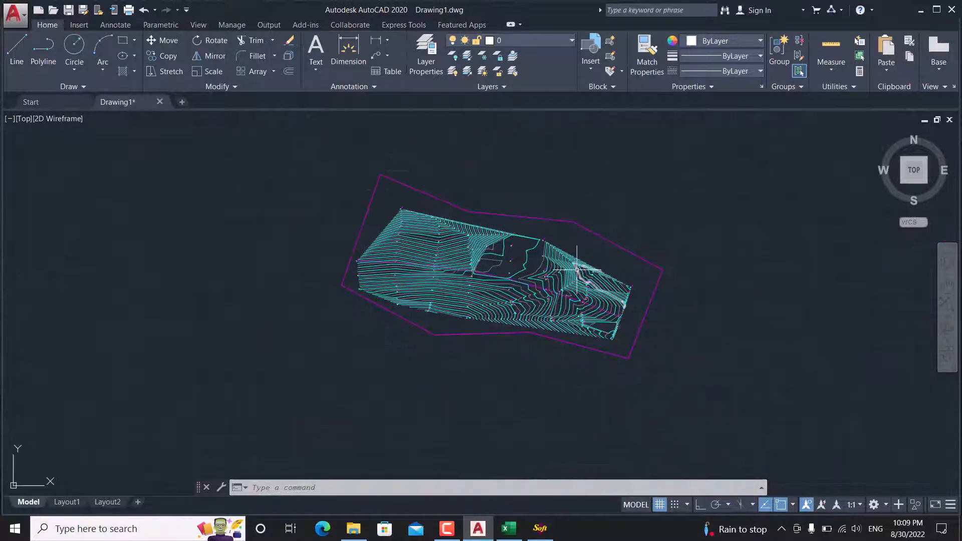
{"action": "scroll", "coordinate": [644, 301], "scroll_direction": "up", "scroll_amount": 6}
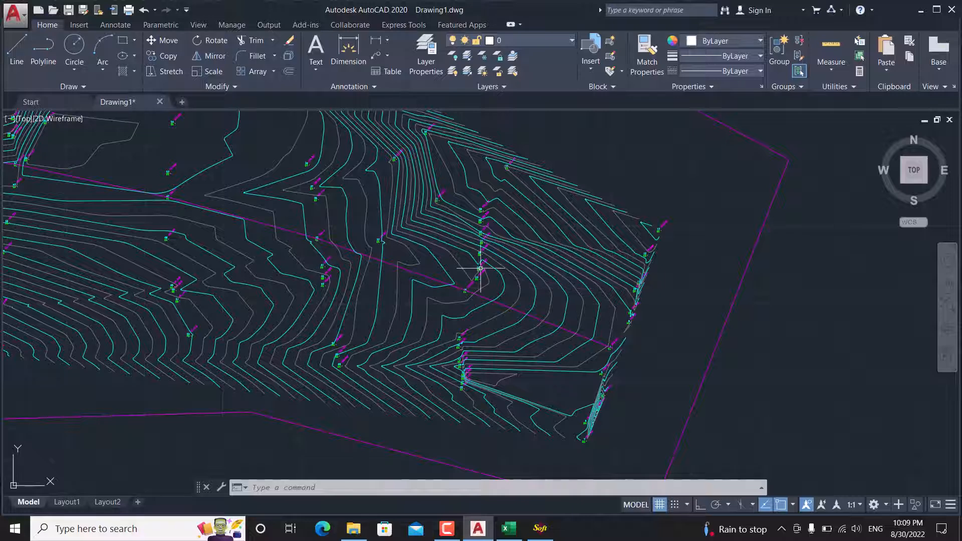
{"action": "scroll", "coordinate": [480, 268], "scroll_direction": "down", "scroll_amount": 5}
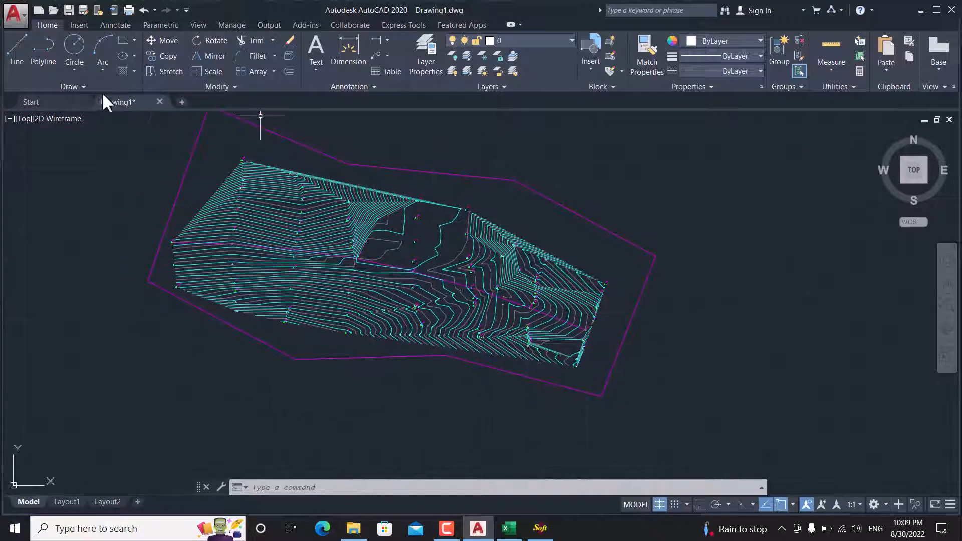
Step: Return to SW_DTM and process all points and features again using the Features layer
{"action": "left_click", "coordinate": [539, 527]}
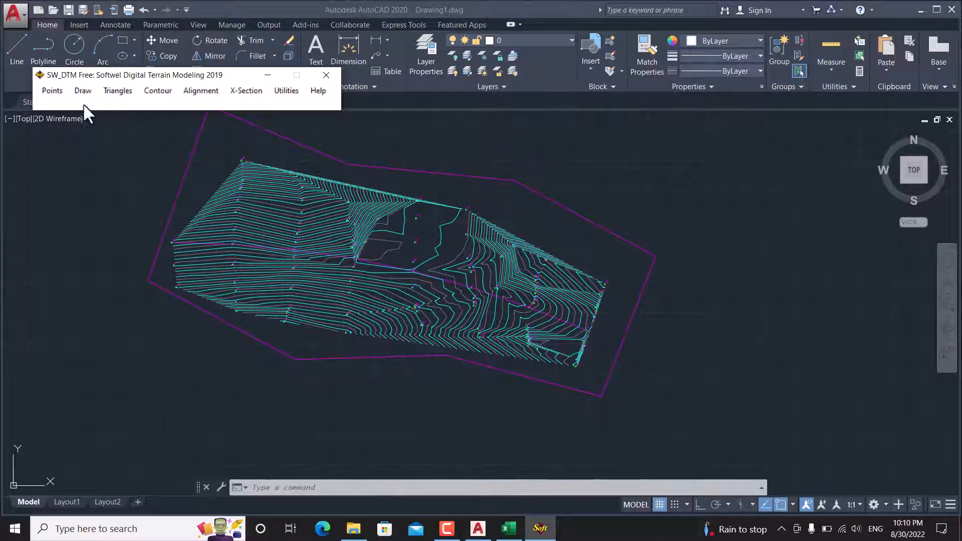
{"action": "left_click", "coordinate": [53, 91]}
{"action": "left_click", "coordinate": [75, 216]}
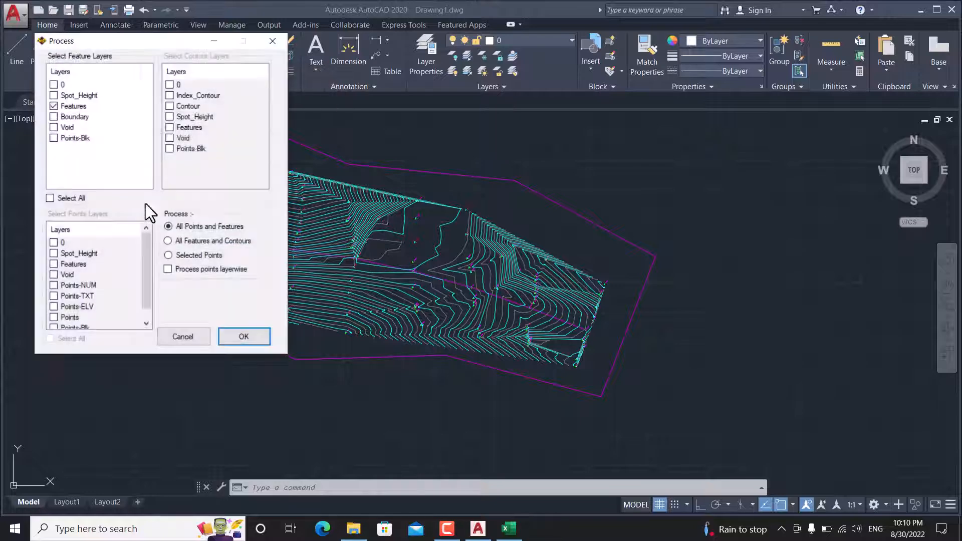
{"action": "left_click", "coordinate": [249, 335]}
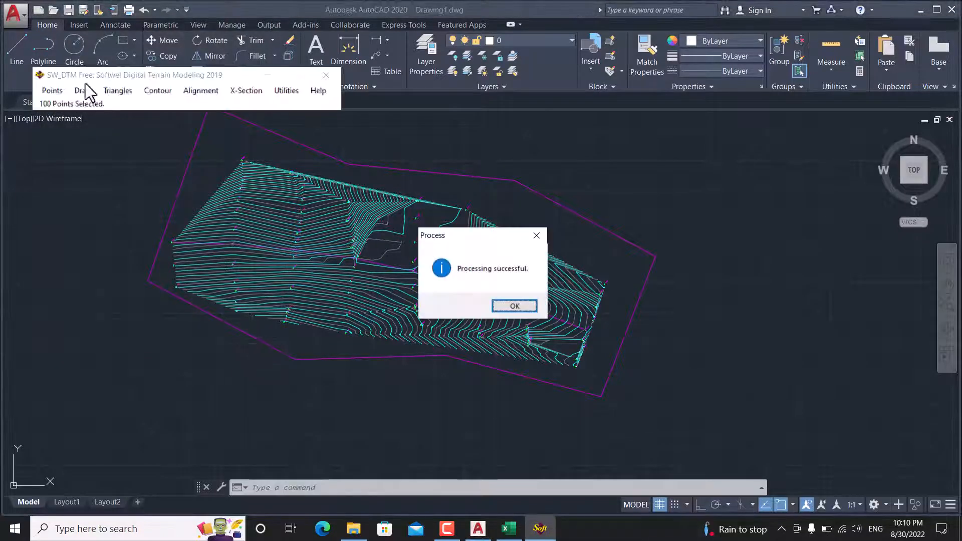
{"action": "left_click", "coordinate": [514, 305]}
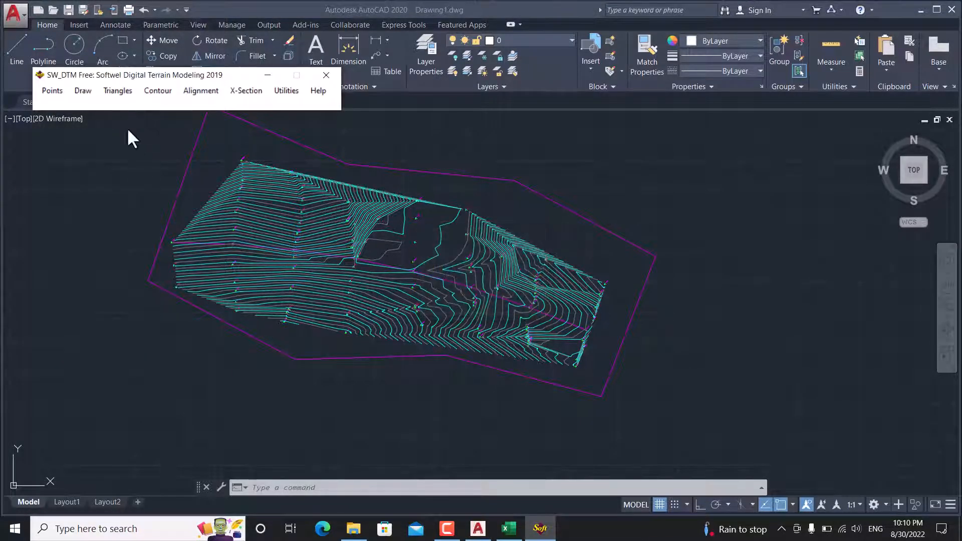
Step: Run the triangulation again on the reprocessed points and features
{"action": "left_click", "coordinate": [54, 91]}
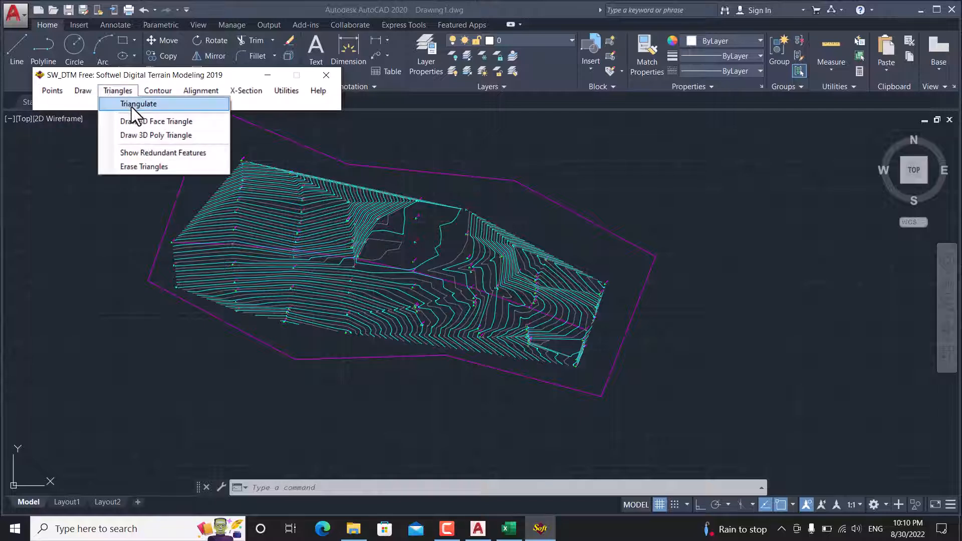
{"action": "left_click", "coordinate": [131, 104]}
{"action": "left_click", "coordinate": [541, 308]}
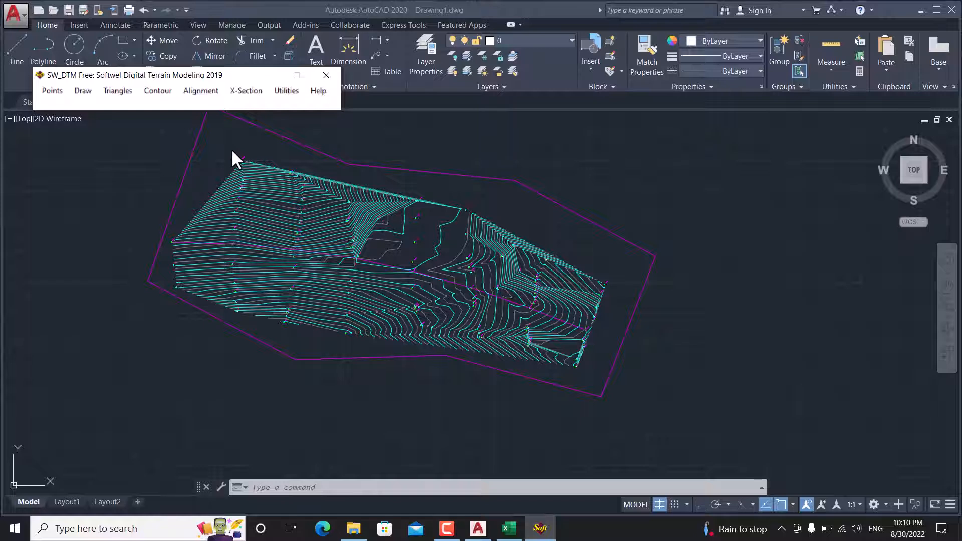
{"action": "left_click", "coordinate": [118, 91]}
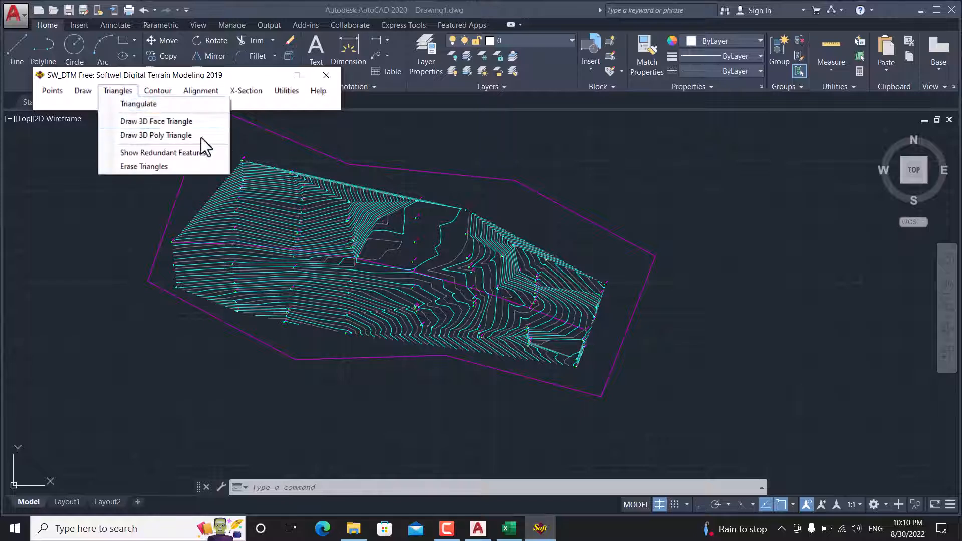
{"action": "left_click", "coordinate": [151, 103]}
{"action": "left_click", "coordinate": [530, 301]}
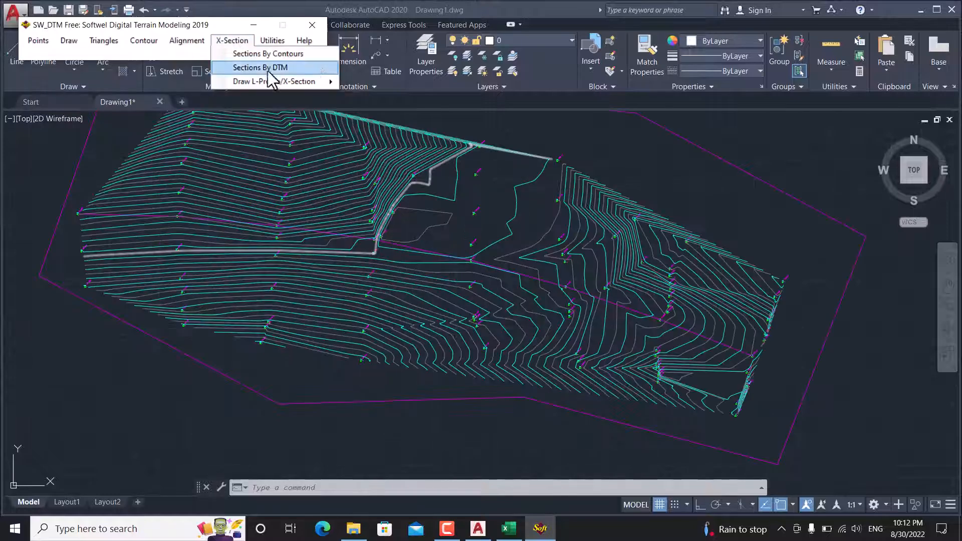
Step: Set up sections by DTM for L-Profile and X-Section with a 25.0 interval, 25 left and right distances, and chainage writing and existing-chainage deletion enabled
{"action": "left_click", "coordinate": [274, 68]}
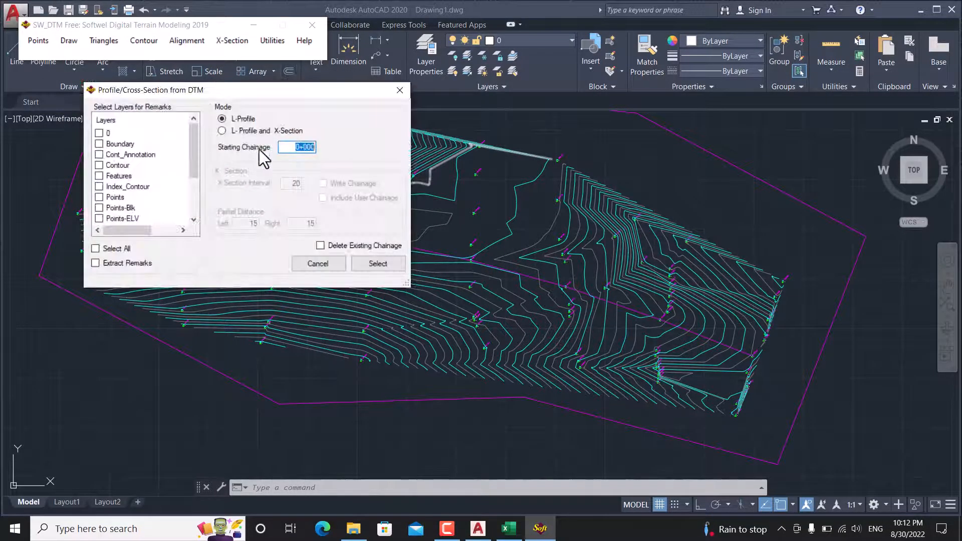
{"action": "left_click", "coordinate": [222, 131]}
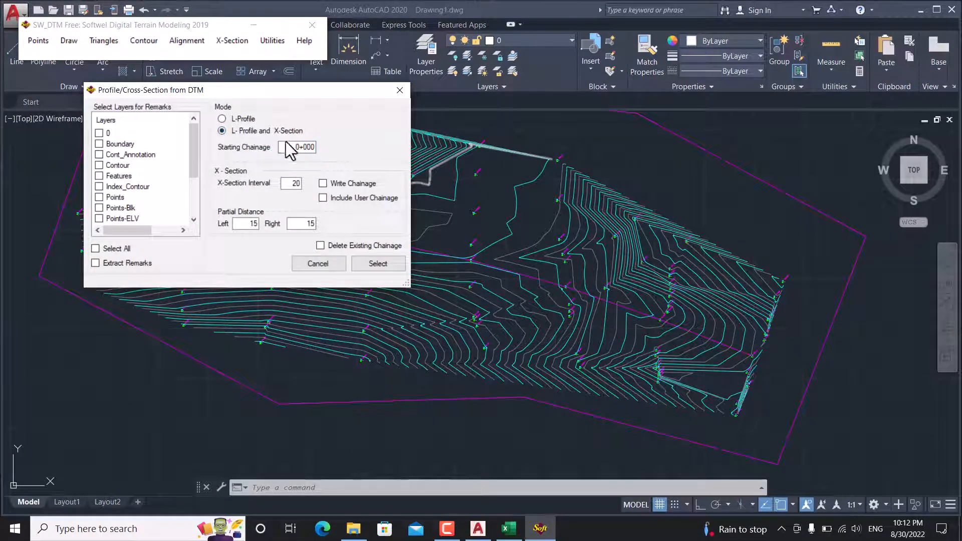
{"action": "double_click", "coordinate": [290, 184]}
{"action": "type", "text": "25"}
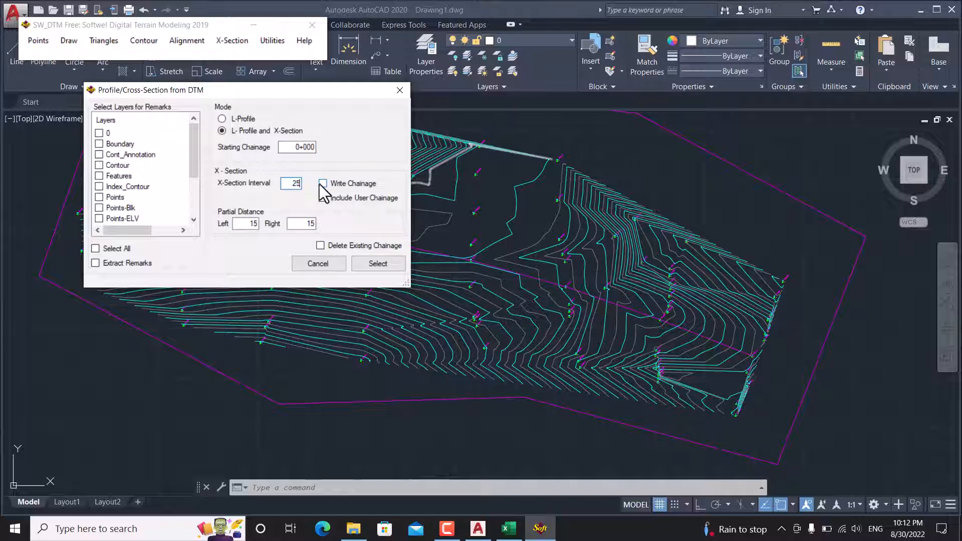
{"action": "type", "text": ".0"}
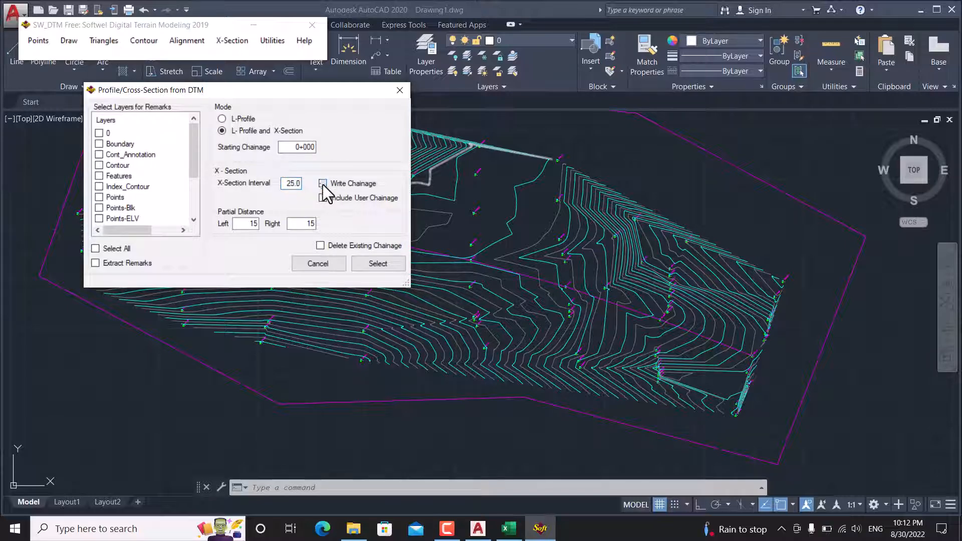
{"action": "double_click", "coordinate": [258, 224]}
{"action": "type", "text": "25"}
{"action": "double_click", "coordinate": [290, 224]}
Step: Save the profile and cross-section data to the Desktop as a CSV file named 111
{"action": "left_click", "coordinate": [378, 263]}
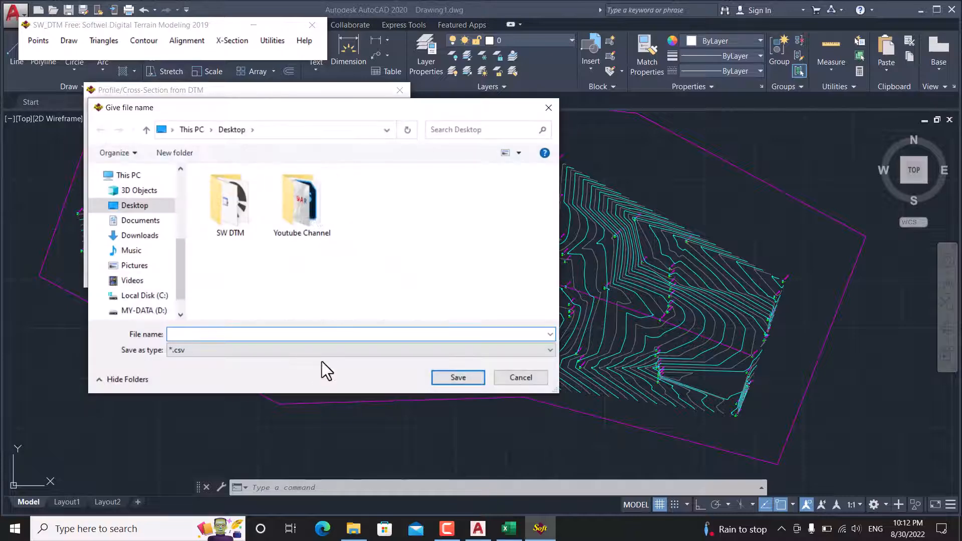
{"action": "type", "text": "111"}
{"action": "left_click", "coordinate": [458, 376]}
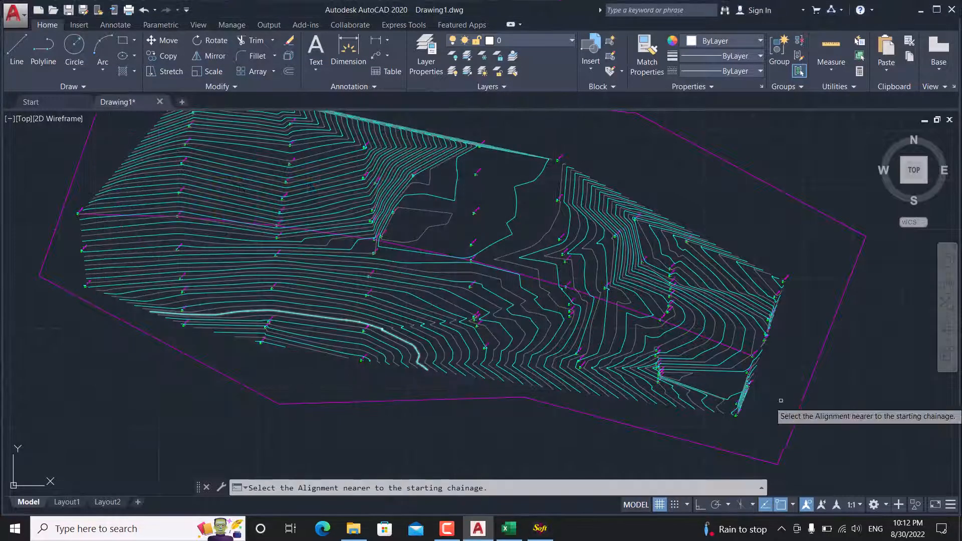
Step: Select the alignment near CL point 1 as the starting chainage to generate the cross-section lines
{"action": "scroll", "coordinate": [754, 371], "scroll_direction": "up", "scroll_amount": 2}
{"action": "scroll", "coordinate": [741, 350], "scroll_direction": "up", "scroll_amount": 5}
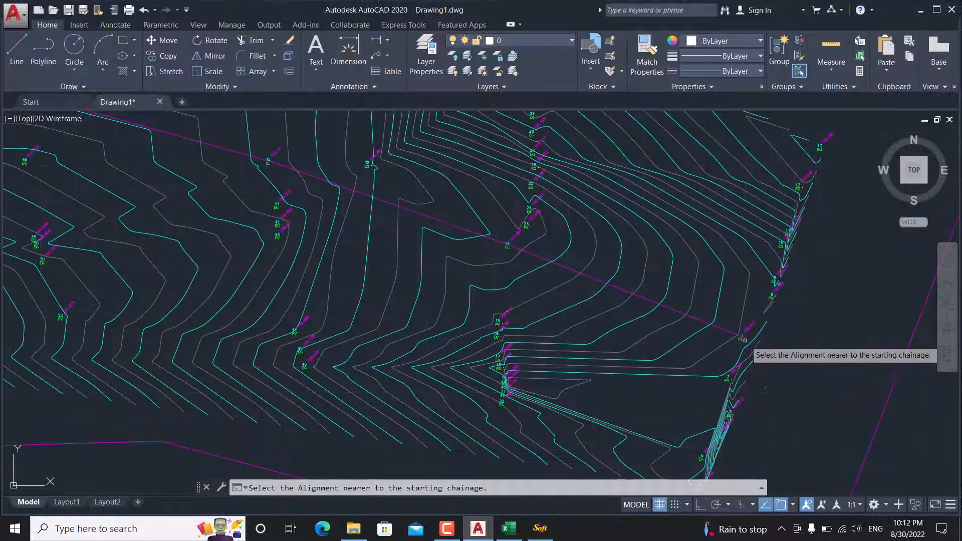
{"action": "left_click", "coordinate": [720, 325]}
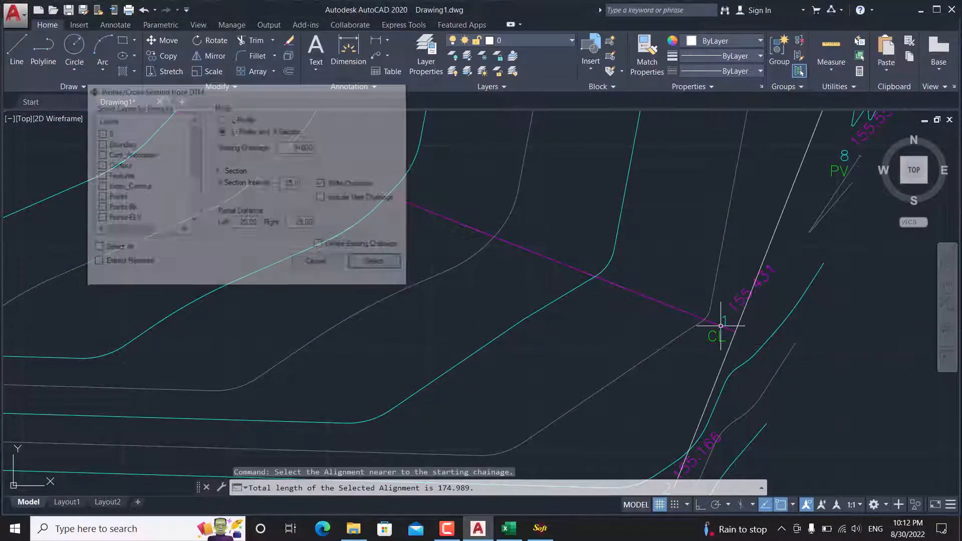
{"action": "scroll", "coordinate": [639, 264], "scroll_direction": "down", "scroll_amount": 6}
{"action": "scroll", "coordinate": [646, 263], "scroll_direction": "up", "scroll_amount": 1}
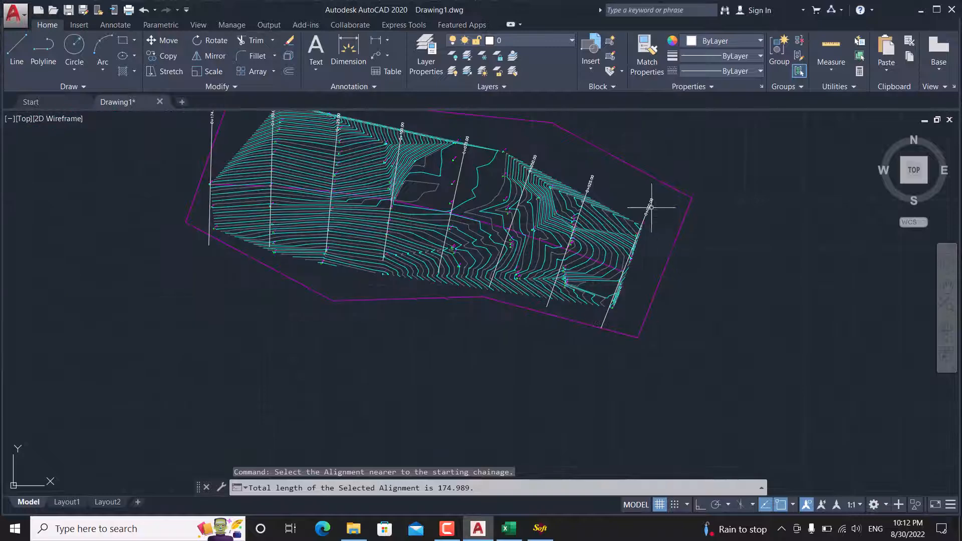
Step: Undo the latest view changes and the last two grip edits in the drawing
{"action": "key", "text": "ctrl+z"}
{"action": "key", "text": "ctrl+z"}
{"action": "key", "text": "ctrl+z"}
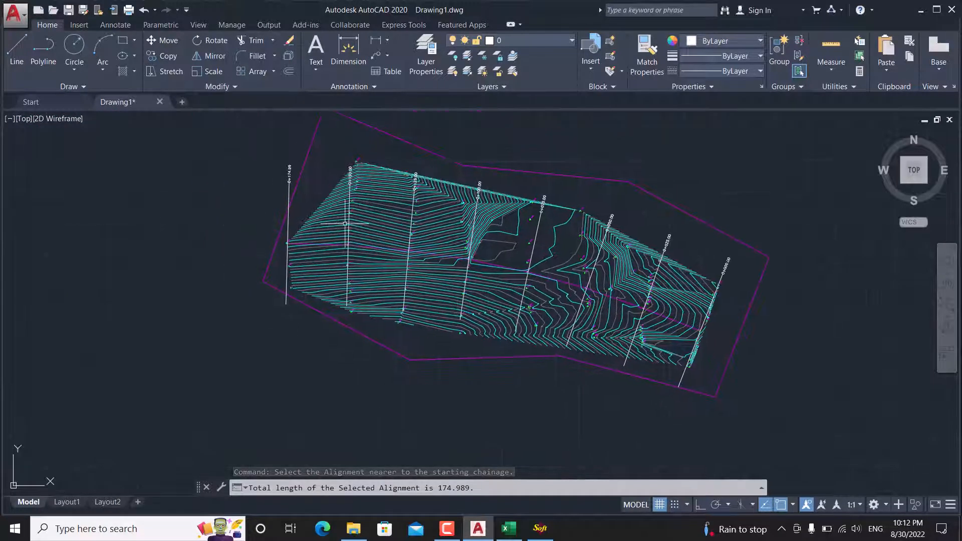
{"action": "middle_click_drag", "start_coordinate": [487, 211], "coordinate": [399, 204]}
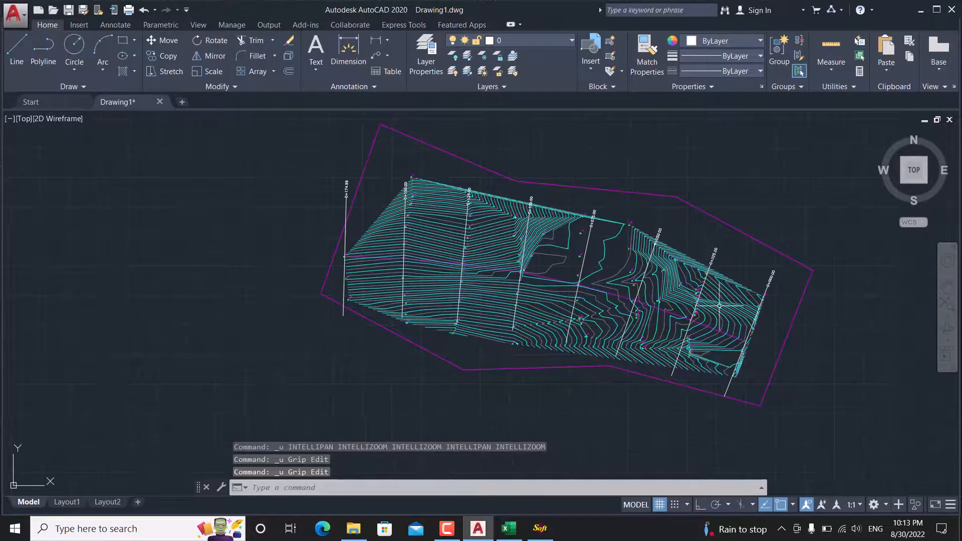
{"action": "middle_click_drag", "start_coordinate": [693, 315], "coordinate": [651, 292]}
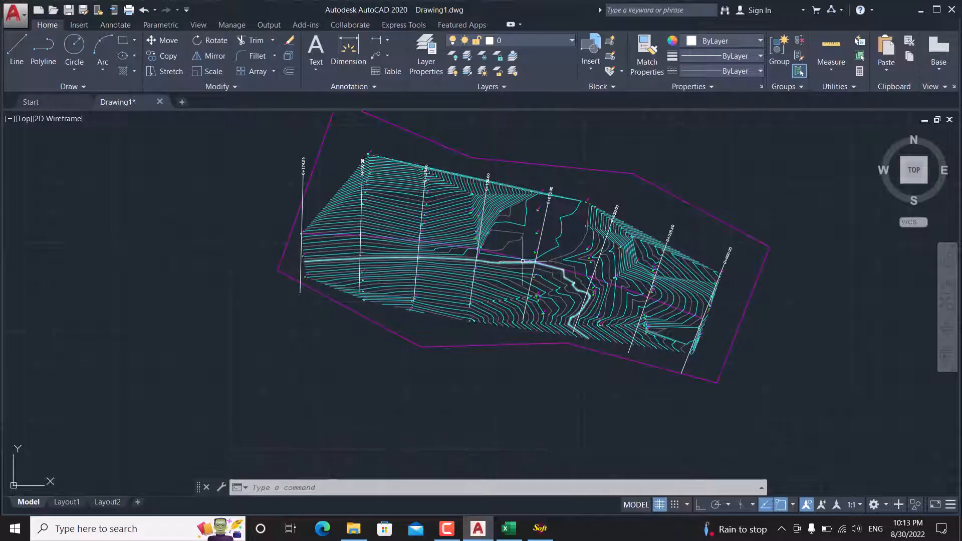
Step: Set up the X-Section drawing with 1000 horizontal and vertical scales, 1 row, 3 columns and 300 row and column distances, and read the section data
{"action": "left_click", "coordinate": [539, 528]}
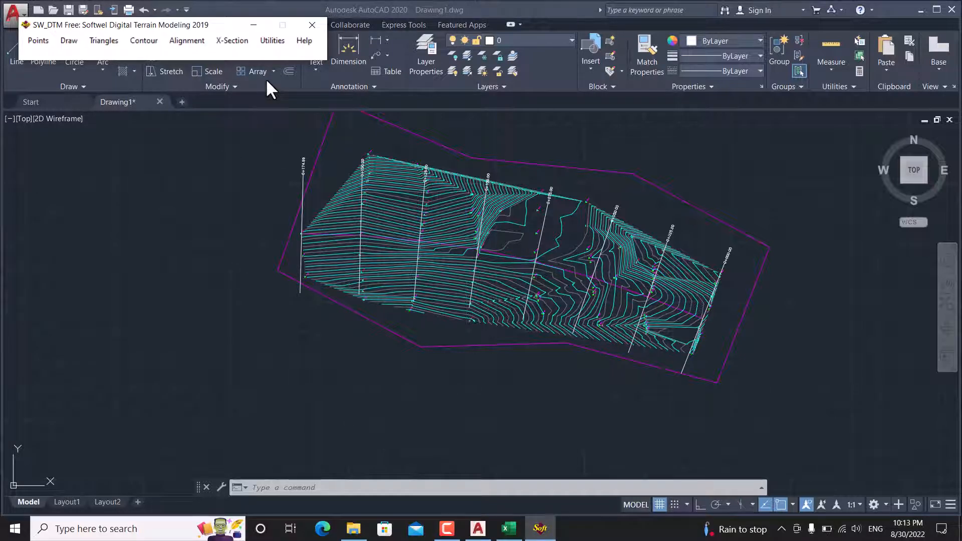
{"action": "left_click", "coordinate": [232, 43]}
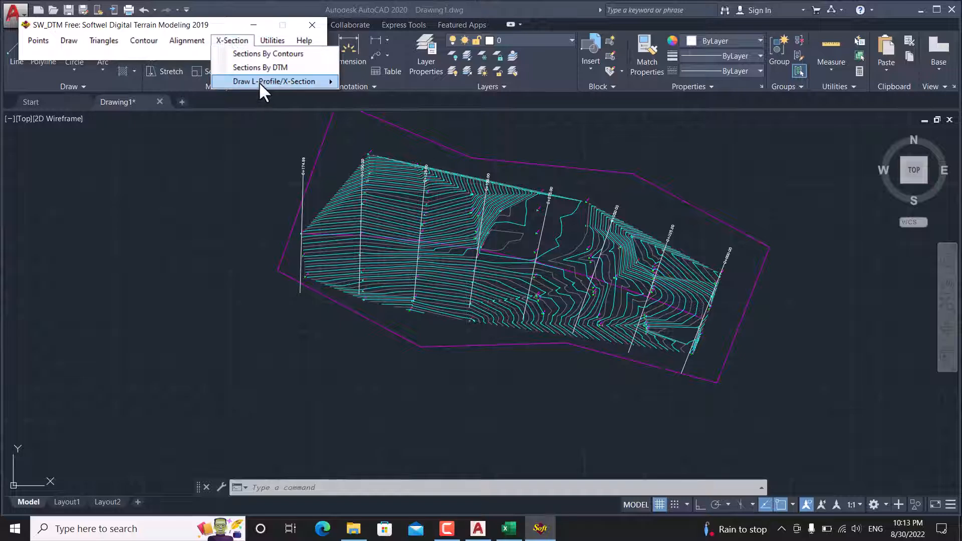
{"action": "mouse_move", "coordinate": [259, 82]}
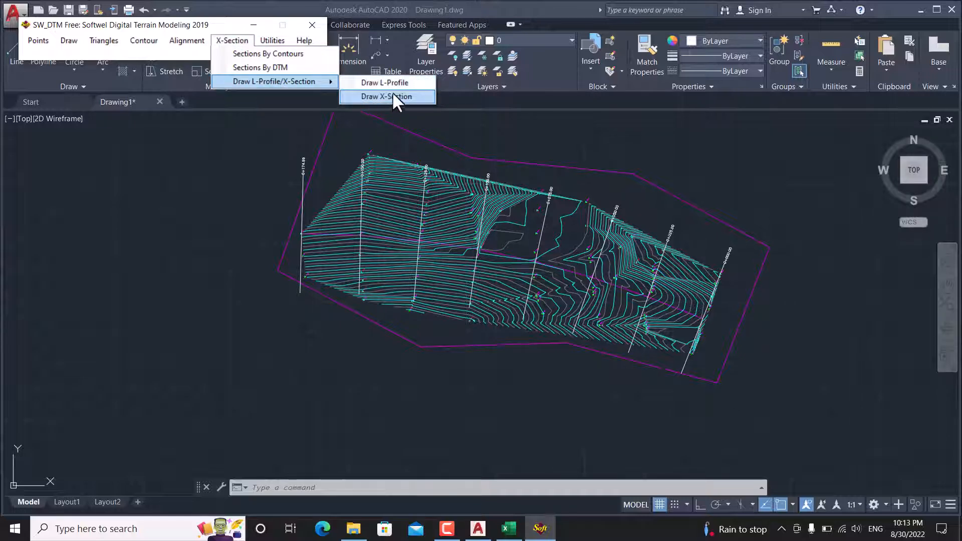
{"action": "left_click", "coordinate": [378, 95]}
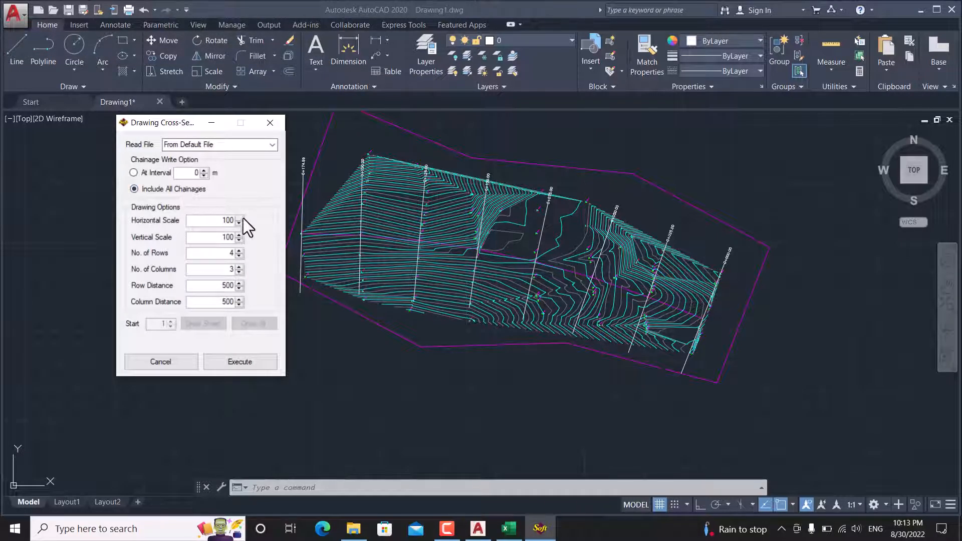
{"action": "left_click_drag", "start_coordinate": [221, 221], "coordinate": [250, 220]}
{"action": "type", "text": "0"}
{"action": "left_click_drag", "start_coordinate": [210, 237], "coordinate": [242, 236]}
{"action": "type", "text": "1000"}
{"action": "left_click_drag", "start_coordinate": [180, 253], "coordinate": [234, 303]}
{"action": "type", "text": "1300300"}
{"action": "left_click", "coordinate": [241, 362]}
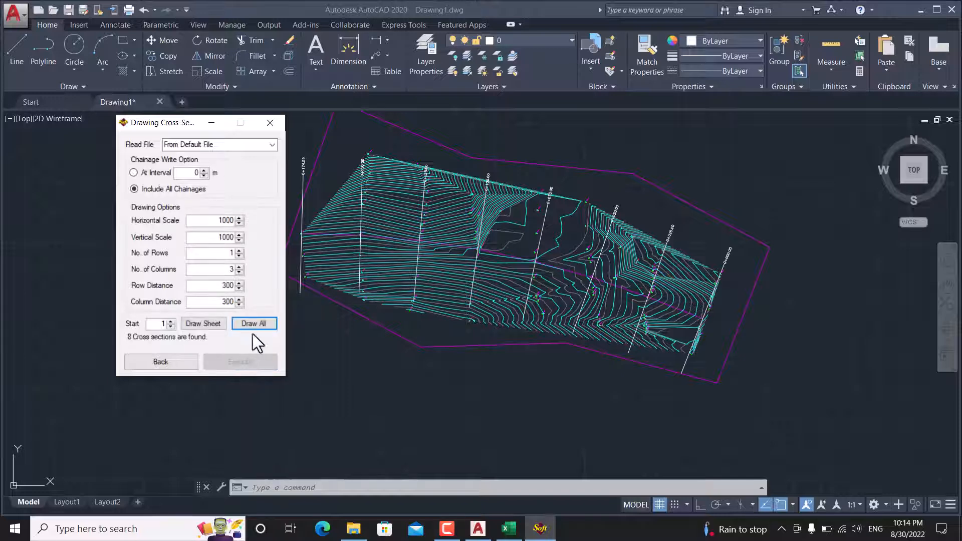
Step: Draw all cross-sections with their origin in the empty area just east of the contour plan
{"action": "left_click", "coordinate": [253, 329]}
{"action": "scroll", "coordinate": [485, 270], "scroll_direction": "down", "scroll_amount": 4}
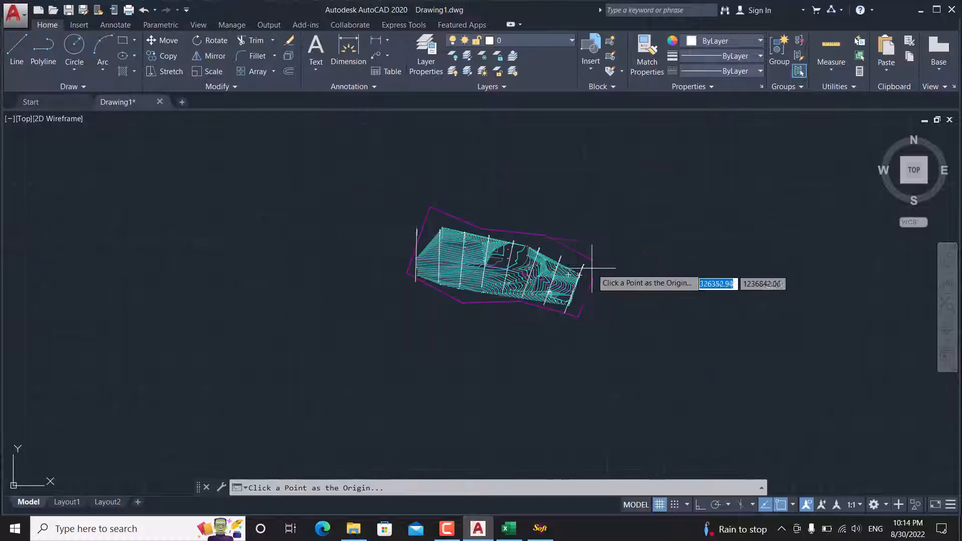
{"action": "middle_click_drag", "start_coordinate": [600, 269], "coordinate": [471, 285]}
{"action": "left_click", "coordinate": [533, 226]}
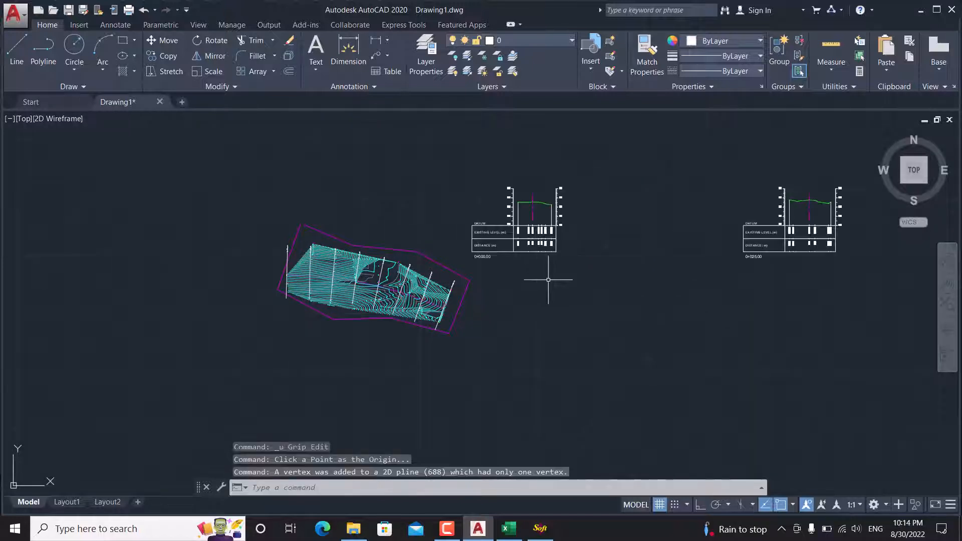
Step: Examine the row of drawn cross-sections, including the existing levels and distances at chainage 0+125.00
{"action": "scroll", "coordinate": [636, 245], "scroll_direction": "down", "scroll_amount": 4}
{"action": "middle_click_drag", "start_coordinate": [644, 262], "coordinate": [392, 286]}
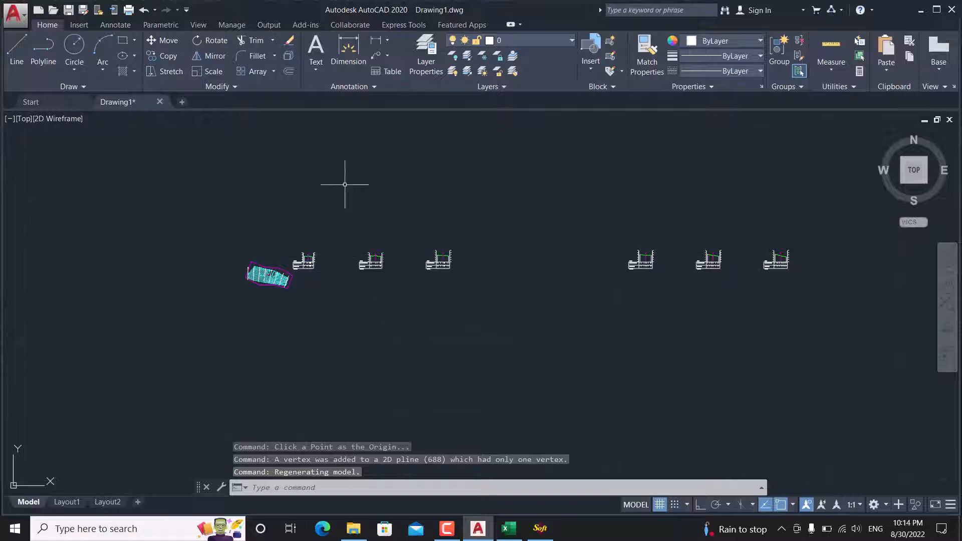
{"action": "scroll", "coordinate": [300, 255], "scroll_direction": "up", "scroll_amount": 4}
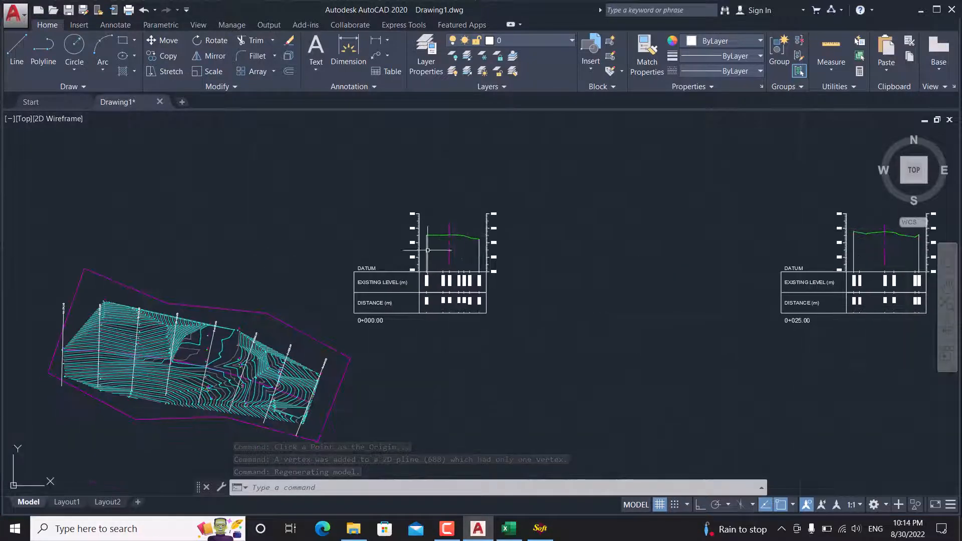
{"action": "scroll", "coordinate": [401, 250], "scroll_direction": "down", "scroll_amount": 5}
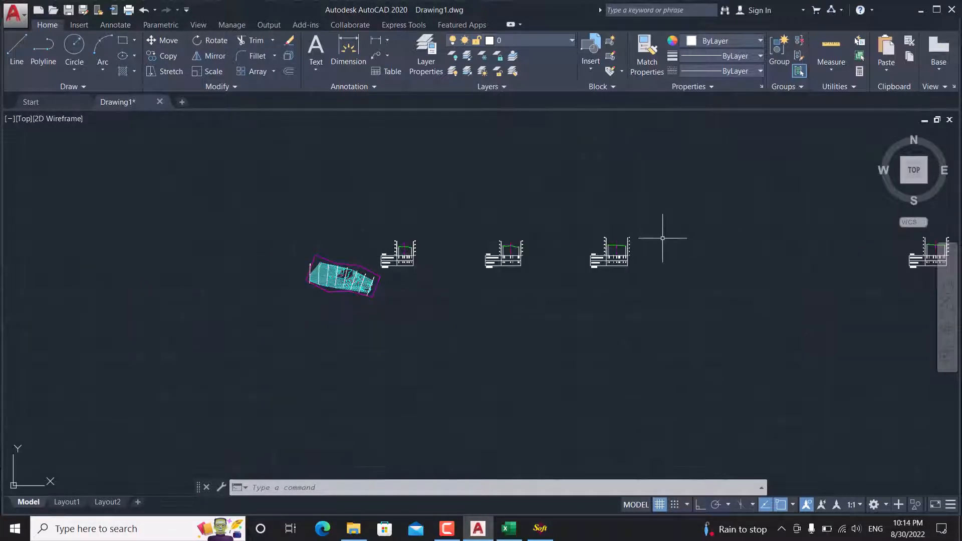
{"action": "middle_click_drag", "start_coordinate": [753, 242], "coordinate": [478, 247]}
{"action": "middle_click_drag", "start_coordinate": [661, 246], "coordinate": [573, 254]}
{"action": "scroll", "coordinate": [771, 258], "scroll_direction": "up", "scroll_amount": 6}
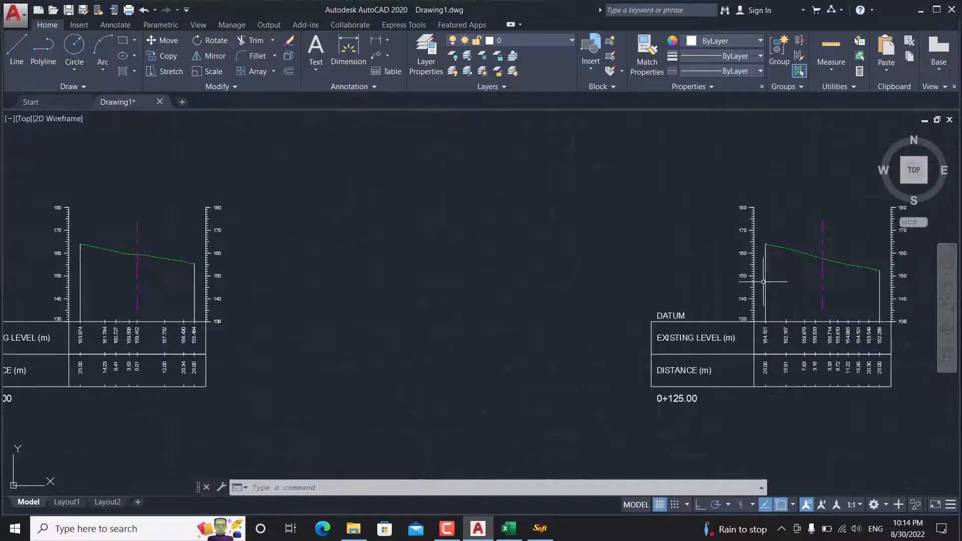
{"action": "scroll", "coordinate": [849, 262], "scroll_direction": "up", "scroll_amount": 4}
{"action": "scroll", "coordinate": [692, 330], "scroll_direction": "down", "scroll_amount": 4}
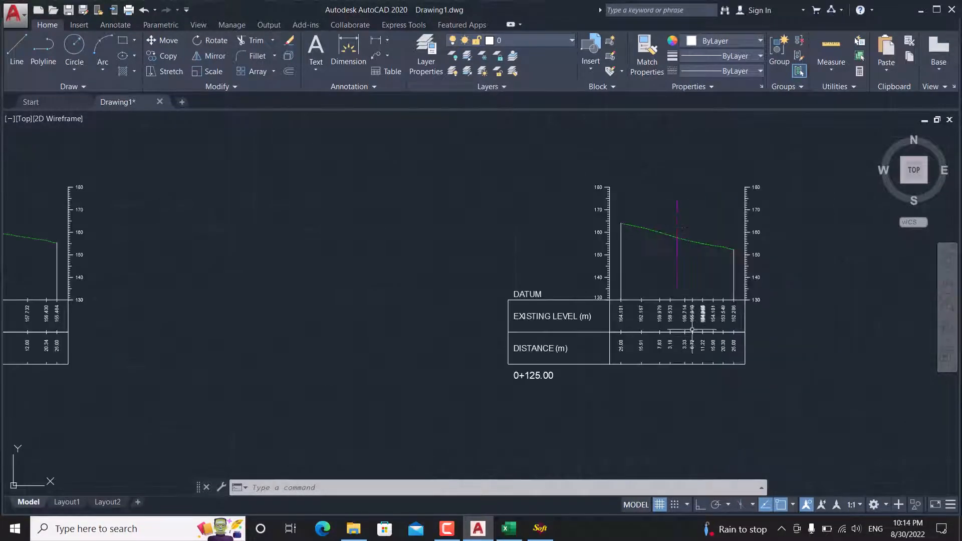
{"action": "middle_click_drag", "start_coordinate": [552, 314], "coordinate": [786, 303]}
{"action": "middle_click_drag", "start_coordinate": [281, 298], "coordinate": [706, 286]}
{"action": "scroll", "coordinate": [444, 258], "scroll_direction": "down", "scroll_amount": 3}
{"action": "scroll", "coordinate": [590, 283], "scroll_direction": "down", "scroll_amount": 2}
{"action": "scroll", "coordinate": [342, 238], "scroll_direction": "down", "scroll_amount": 3}
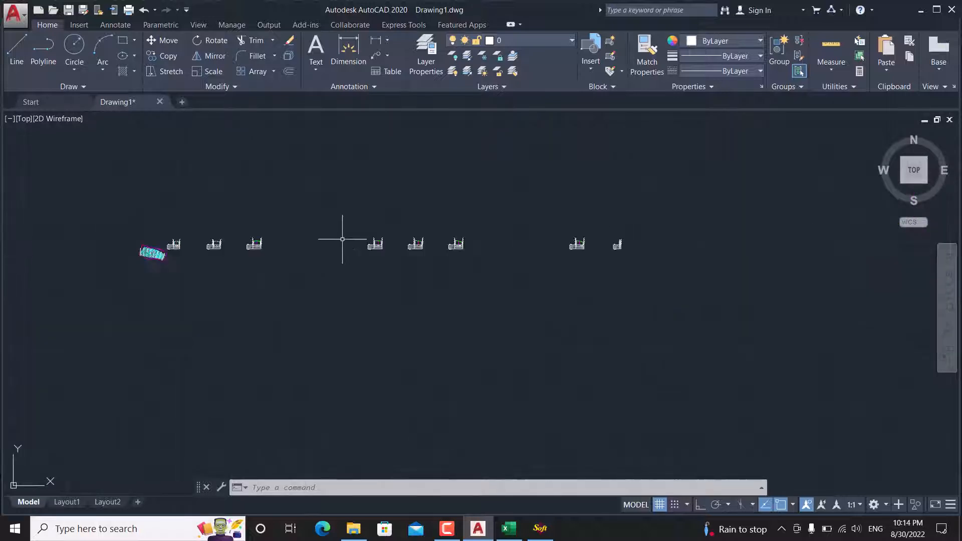
{"action": "middle_click_drag", "start_coordinate": [275, 258], "coordinate": [464, 261]}
{"action": "scroll", "coordinate": [351, 253], "scroll_direction": "up", "scroll_amount": 5}
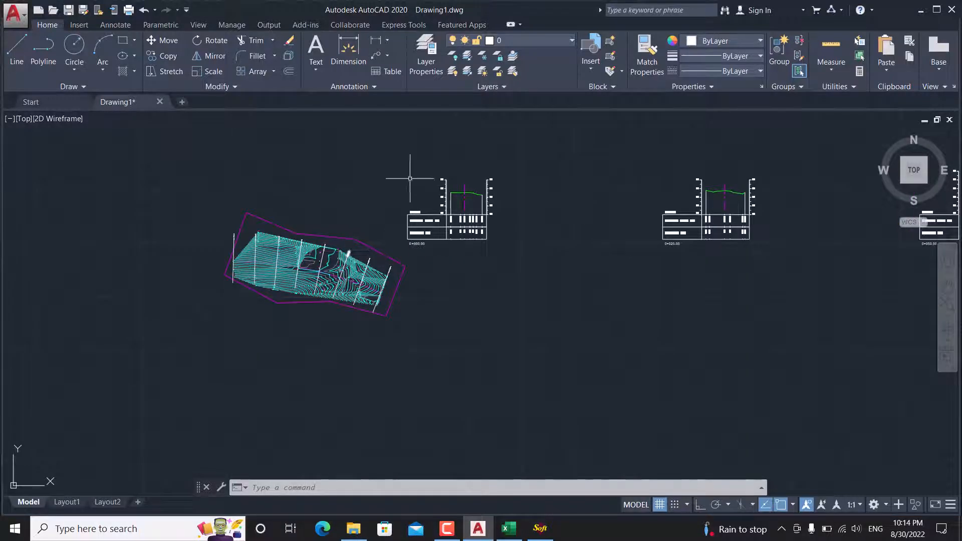
Step: Close the cross-section setup and start an L-Profile drawing from an external file, with chainages written at a 25 m interval
{"action": "left_click", "coordinate": [540, 527]}
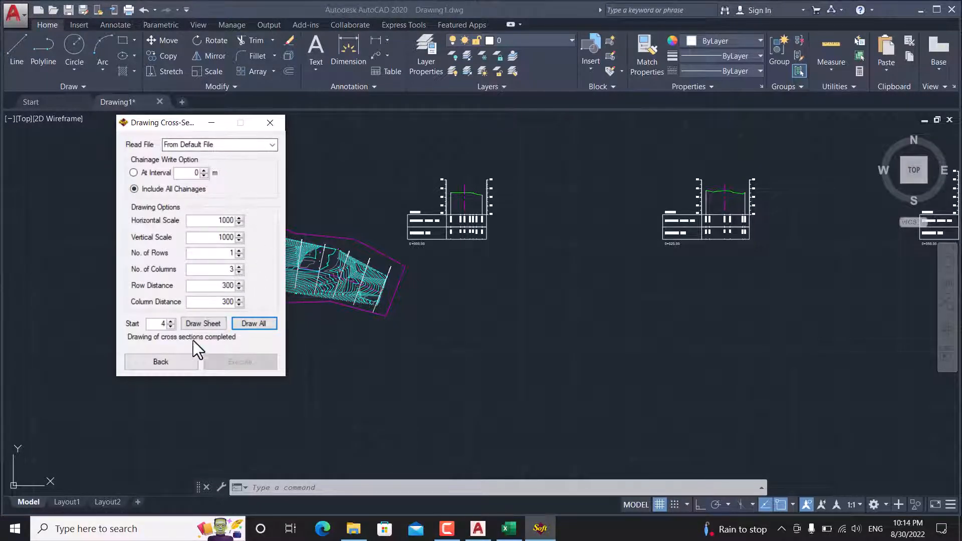
{"action": "left_click", "coordinate": [270, 125]}
{"action": "left_click", "coordinate": [232, 41]}
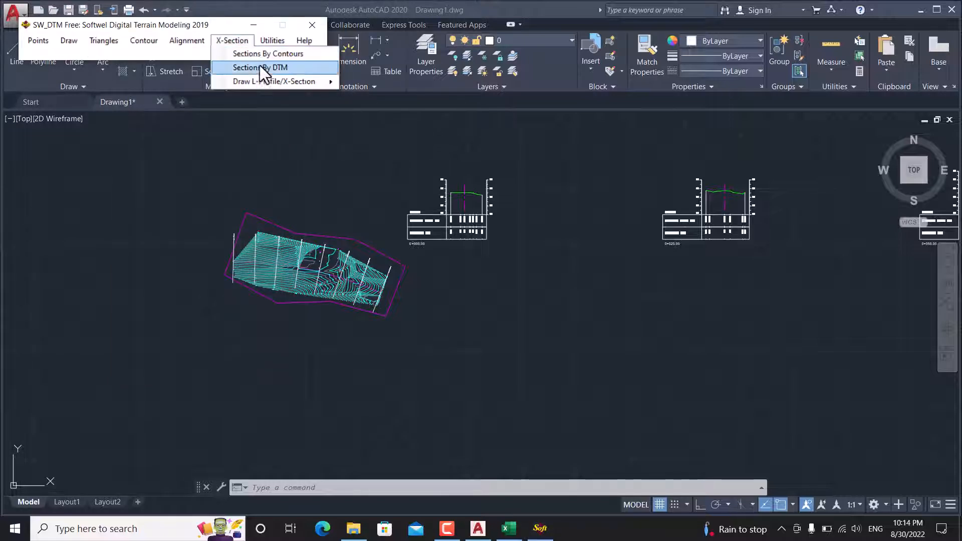
{"action": "mouse_move", "coordinate": [262, 78]}
{"action": "left_click", "coordinate": [396, 84]}
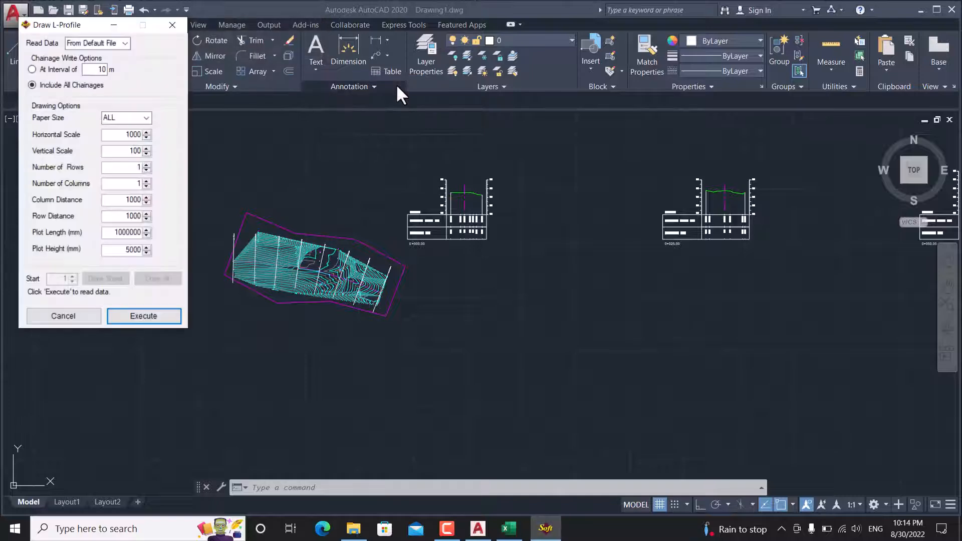
{"action": "left_click", "coordinate": [128, 42]}
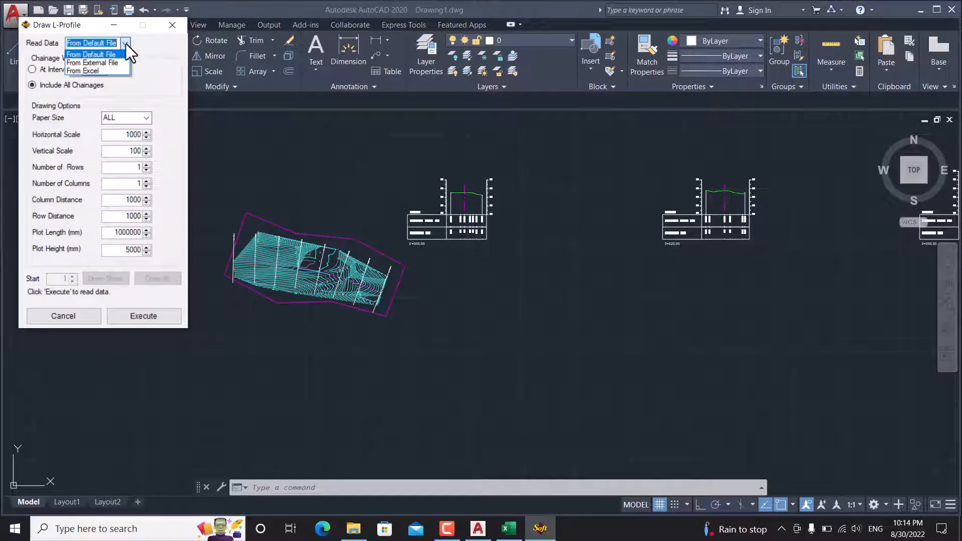
{"action": "left_click", "coordinate": [86, 62]}
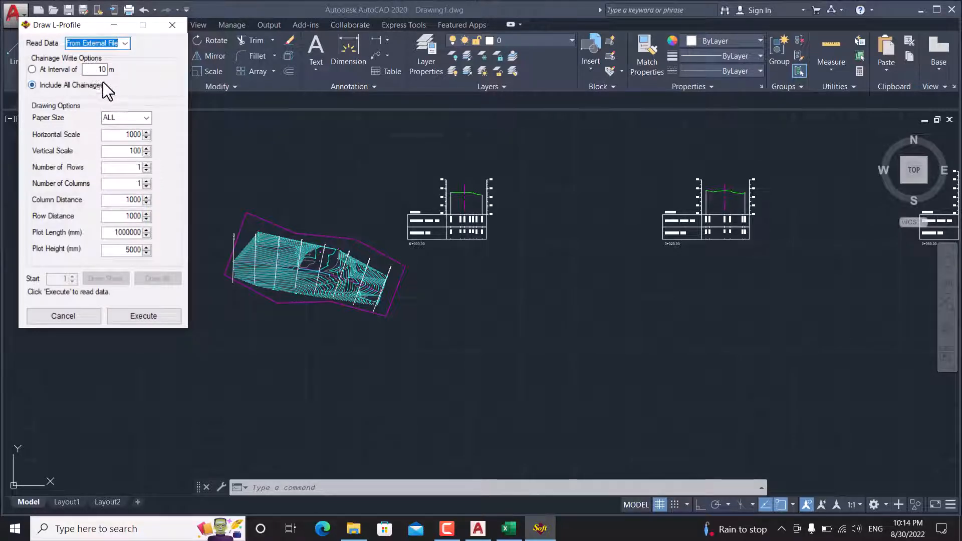
{"action": "double_click", "coordinate": [106, 71]}
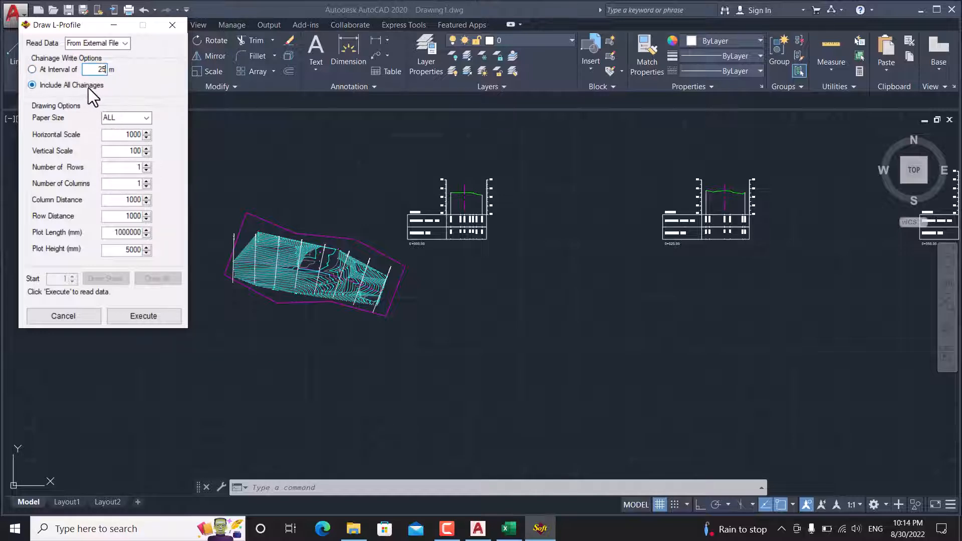
{"action": "left_click", "coordinate": [42, 70]}
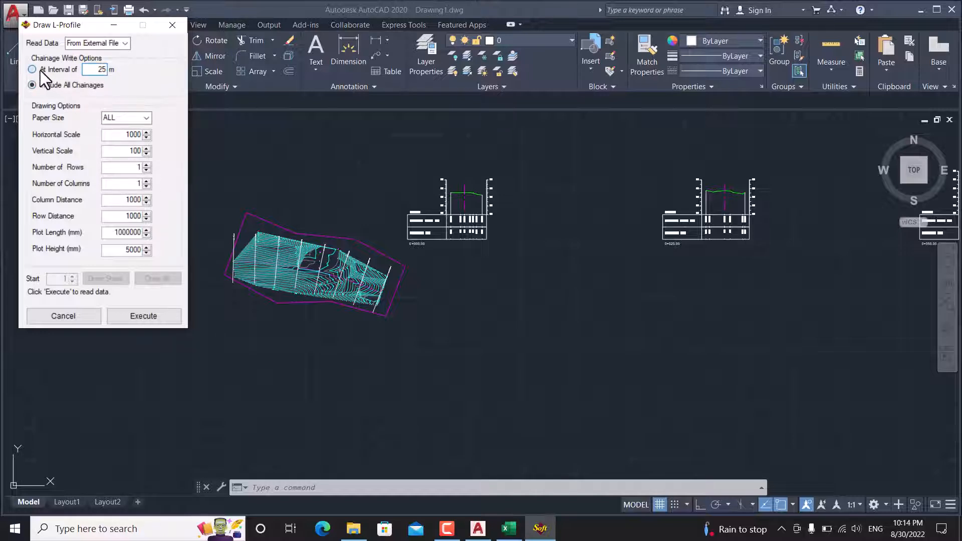
Step: Set the L-Profile drawing options to ALL paper size, horizontal scale 1000 and 2 rows
{"action": "left_click", "coordinate": [146, 118]}
{"action": "left_click", "coordinate": [146, 118]}
{"action": "left_click", "coordinate": [139, 135]}
{"action": "type", "text": "0"}
{"action": "double_click", "coordinate": [137, 167]}
{"action": "type", "text": "2"}
{"action": "left_click", "coordinate": [129, 200]}
Step: Load the 111_Profile CSV file from the Desktop as the profile data
{"action": "left_click", "coordinate": [143, 318]}
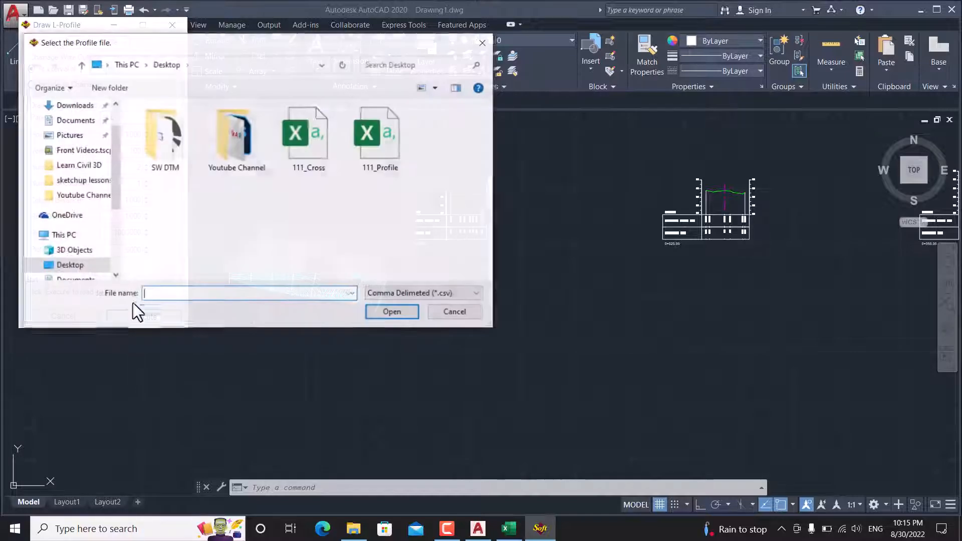
{"action": "left_click", "coordinate": [78, 267]}
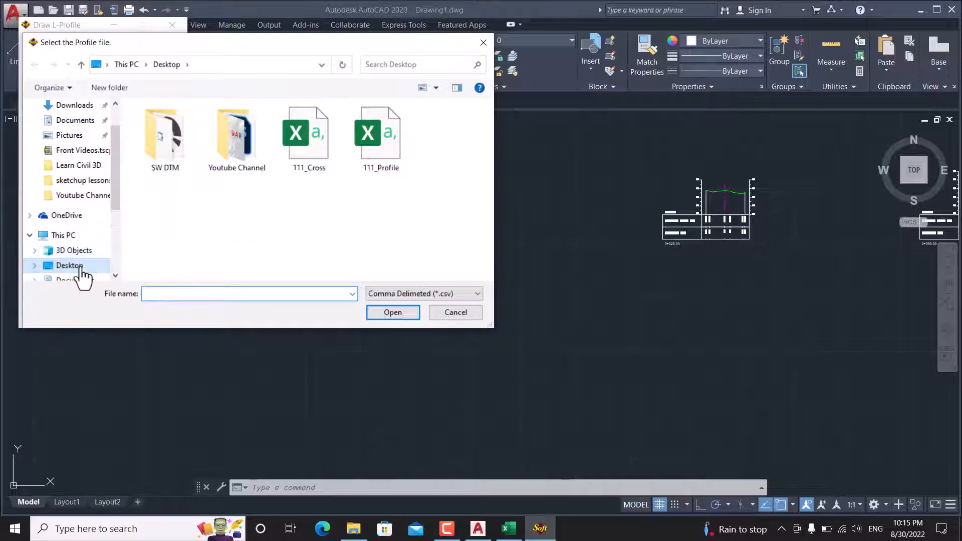
{"action": "left_click", "coordinate": [377, 148]}
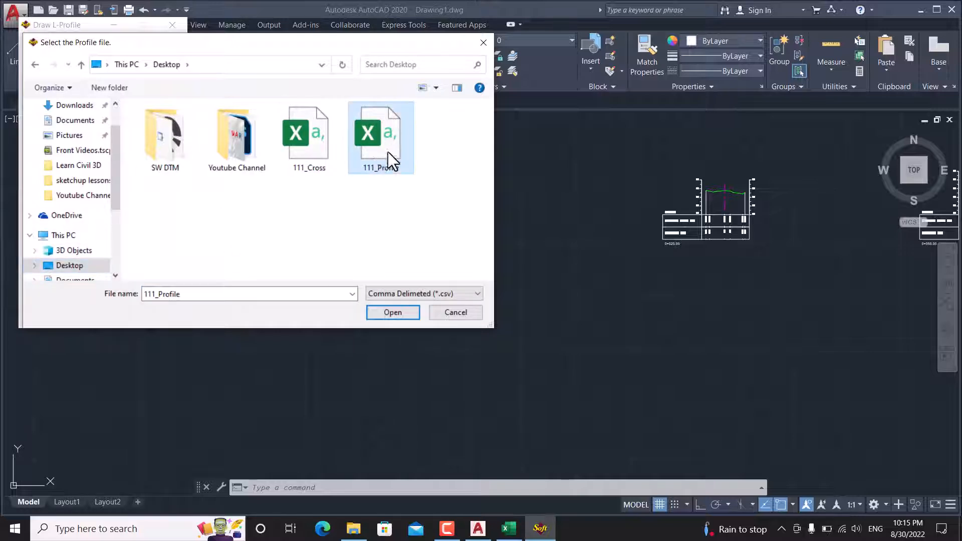
{"action": "left_click", "coordinate": [393, 311]}
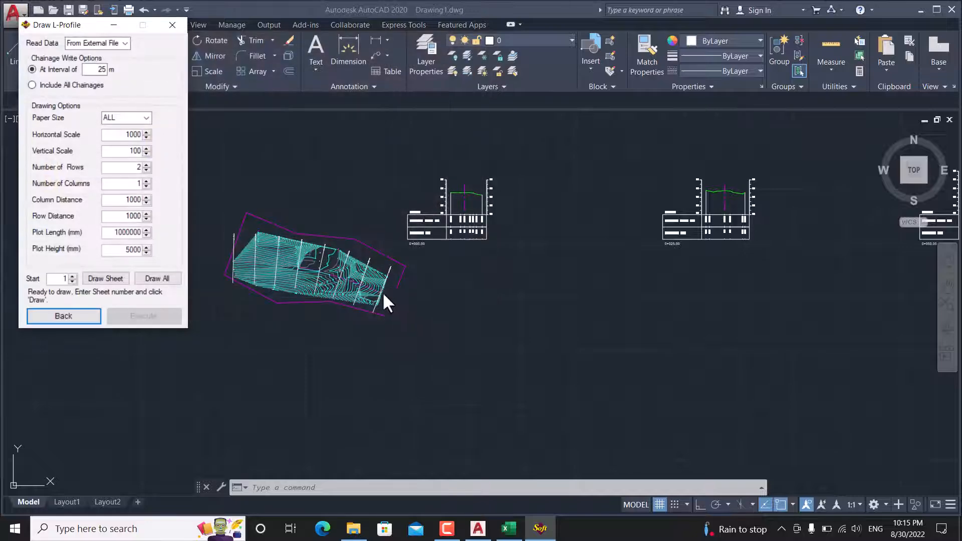
Step: Draw the complete longitudinal profile with its reference point below the first cross-section
{"action": "left_click", "coordinate": [157, 279]}
{"action": "scroll", "coordinate": [474, 341], "scroll_direction": "down", "scroll_amount": 3}
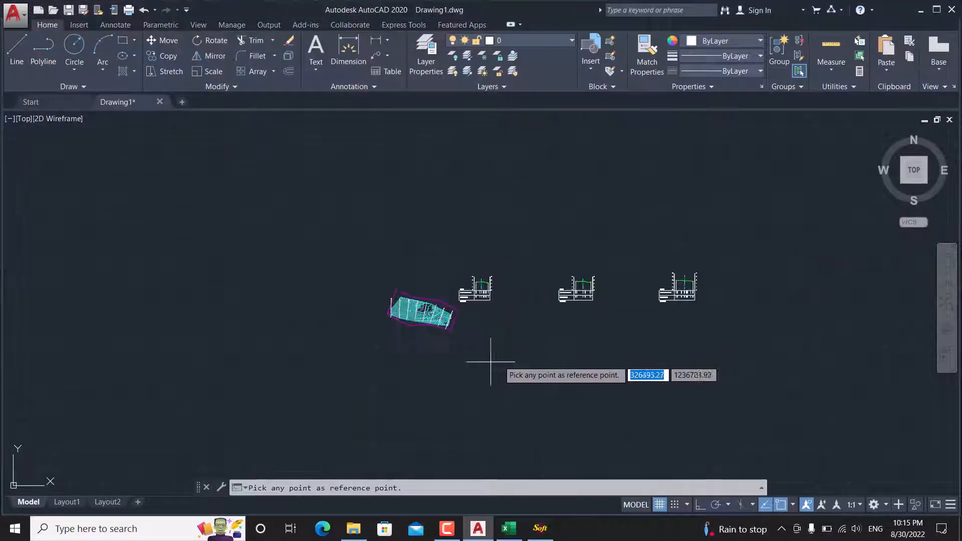
{"action": "left_click", "coordinate": [479, 359]}
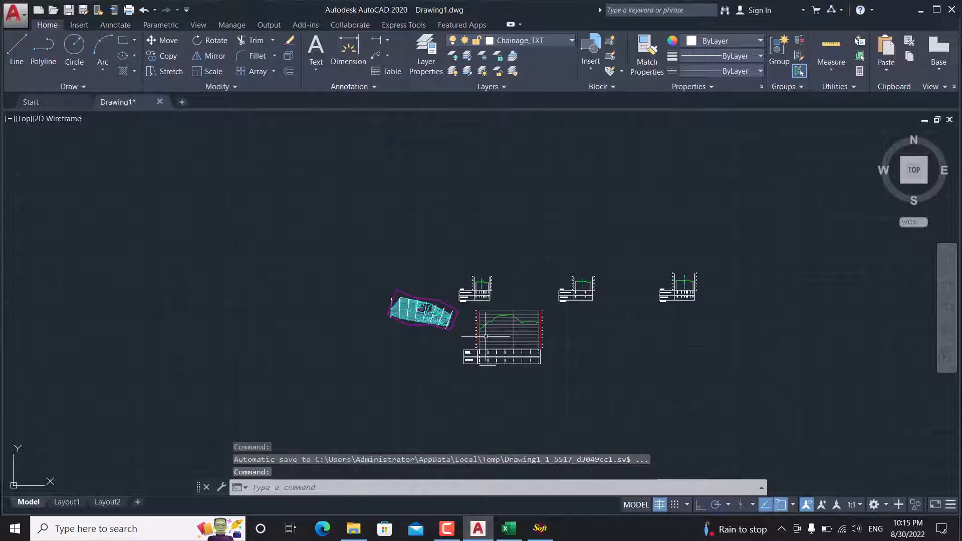
Step: Examine the longitudinal profile's elevation scale, ground line, existing levels and chainage table beside the cross-sections
{"action": "scroll", "coordinate": [485, 336], "scroll_direction": "up", "scroll_amount": 5}
{"action": "scroll", "coordinate": [669, 272], "scroll_direction": "down", "scroll_amount": 3}
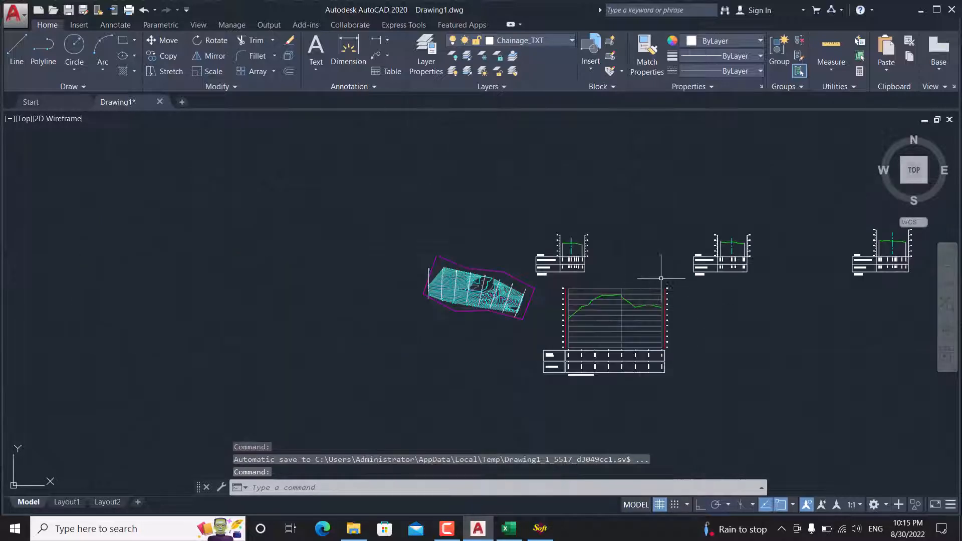
{"action": "scroll", "coordinate": [467, 279], "scroll_direction": "up", "scroll_amount": 6}
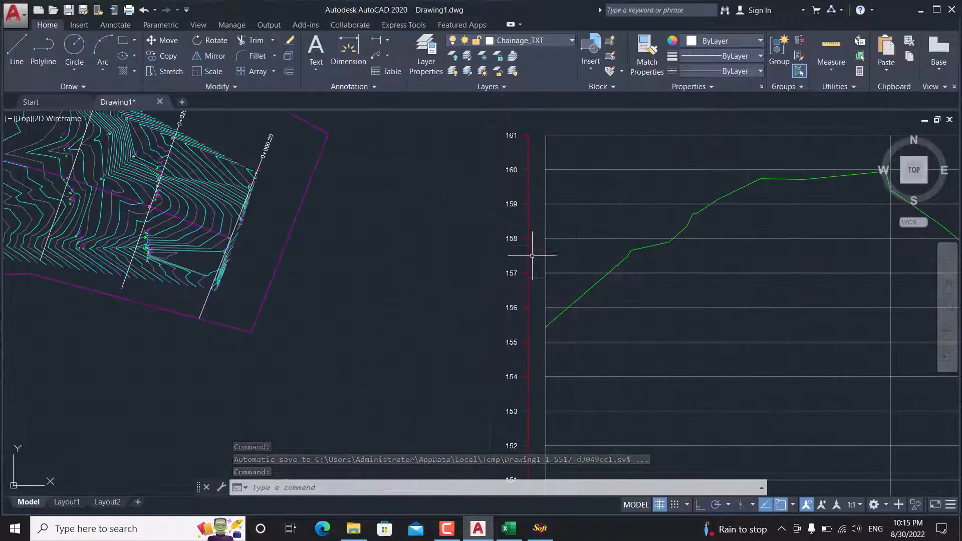
{"action": "scroll", "coordinate": [532, 257], "scroll_direction": "down", "scroll_amount": 5}
{"action": "middle_click_drag", "start_coordinate": [573, 270], "coordinate": [422, 271]}
{"action": "scroll", "coordinate": [423, 265], "scroll_direction": "up", "scroll_amount": 4}
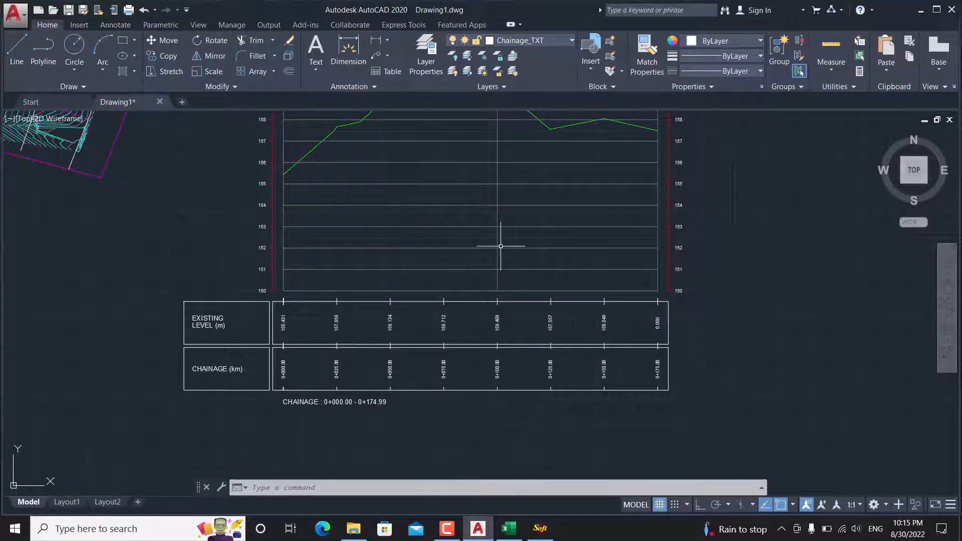
{"action": "scroll", "coordinate": [505, 244], "scroll_direction": "down", "scroll_amount": 5}
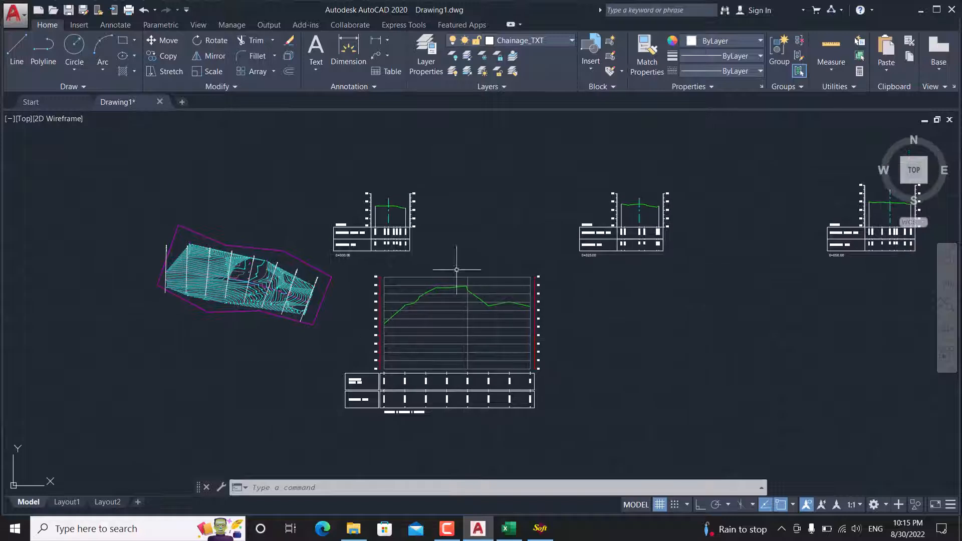
{"action": "scroll", "coordinate": [480, 281], "scroll_direction": "down", "scroll_amount": 4}
{"action": "scroll", "coordinate": [557, 280], "scroll_direction": "up", "scroll_amount": 3}
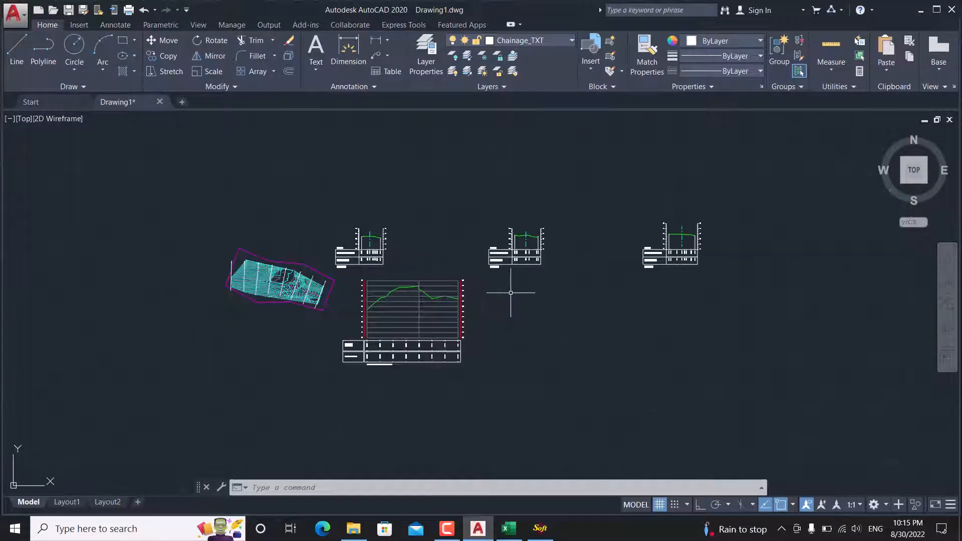
{"action": "scroll", "coordinate": [511, 291], "scroll_direction": "down", "scroll_amount": 2}
{"action": "middle_click_drag", "start_coordinate": [609, 304], "coordinate": [427, 304]}
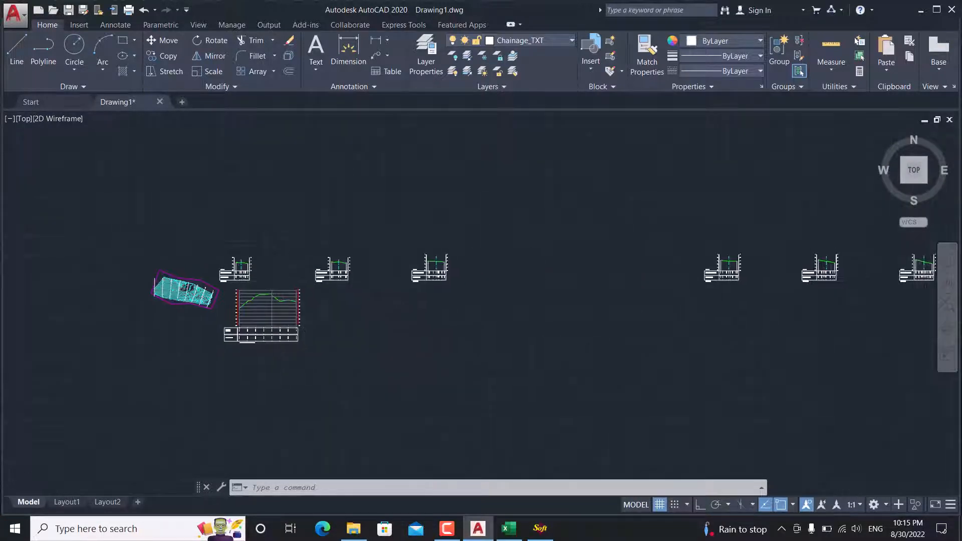
{"action": "scroll", "coordinate": [208, 265], "scroll_direction": "up", "scroll_amount": 4}
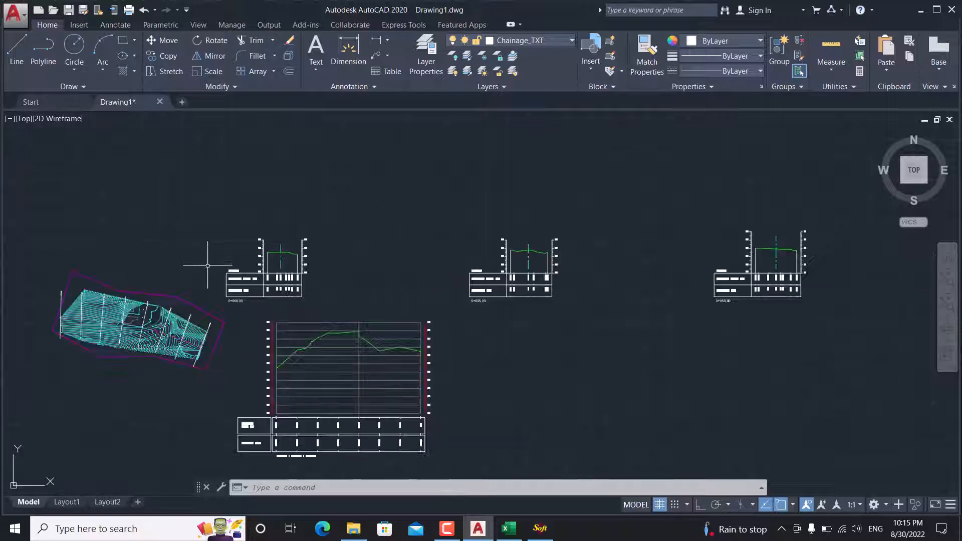
{"action": "middle_click_drag", "start_coordinate": [487, 319], "coordinate": [364, 323]}
{"action": "left_click", "coordinate": [554, 230]}
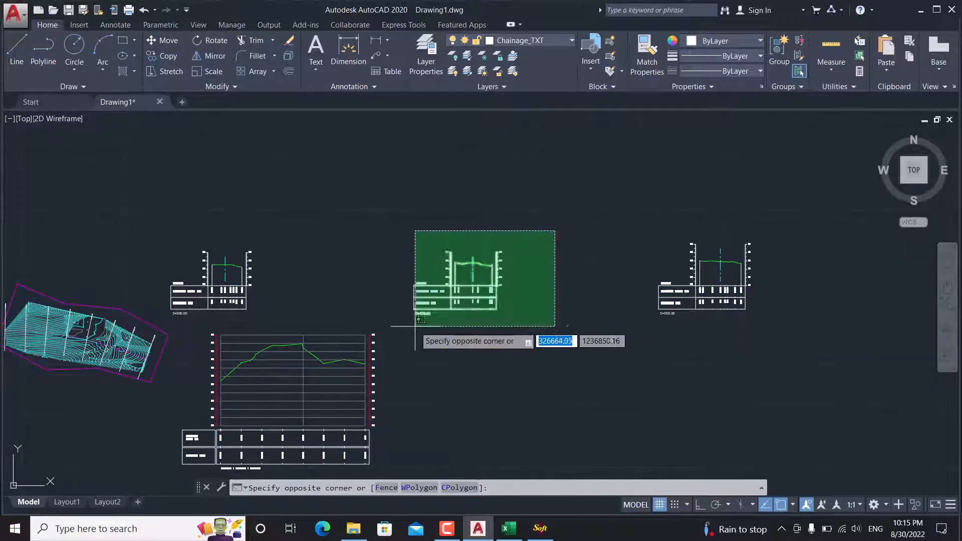
{"action": "left_click", "coordinate": [414, 333]}
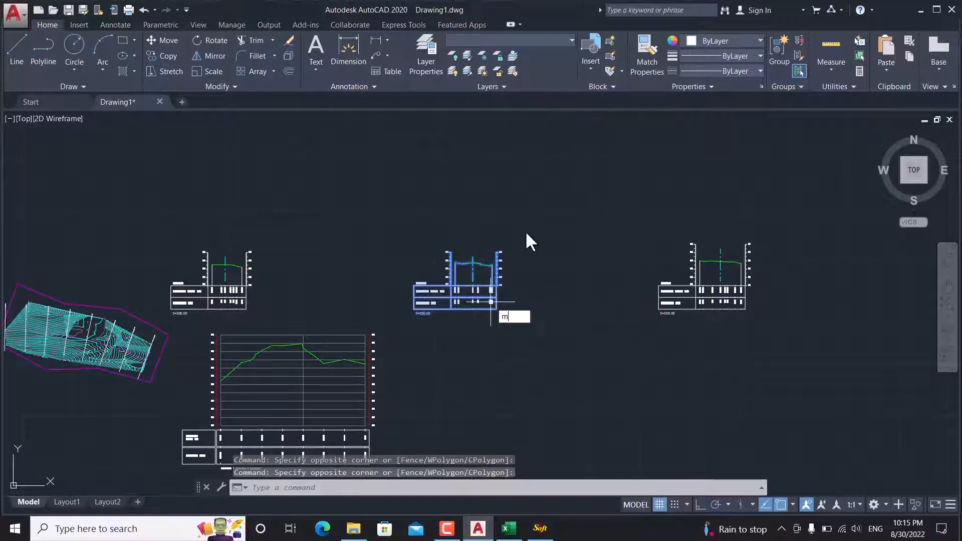
{"action": "type", "text": "u"}
{"action": "key", "text": "Return"}
{"action": "left_click", "coordinate": [525, 227]}
{"action": "key", "text": "Escape"}
Step: Move the 0+025.00 cross-section close beside the 0+000.00 cross-section, above the longitudinal profile
{"action": "middle_click_drag", "start_coordinate": [708, 277], "coordinate": [410, 293]}
{"action": "left_click", "coordinate": [449, 146]}
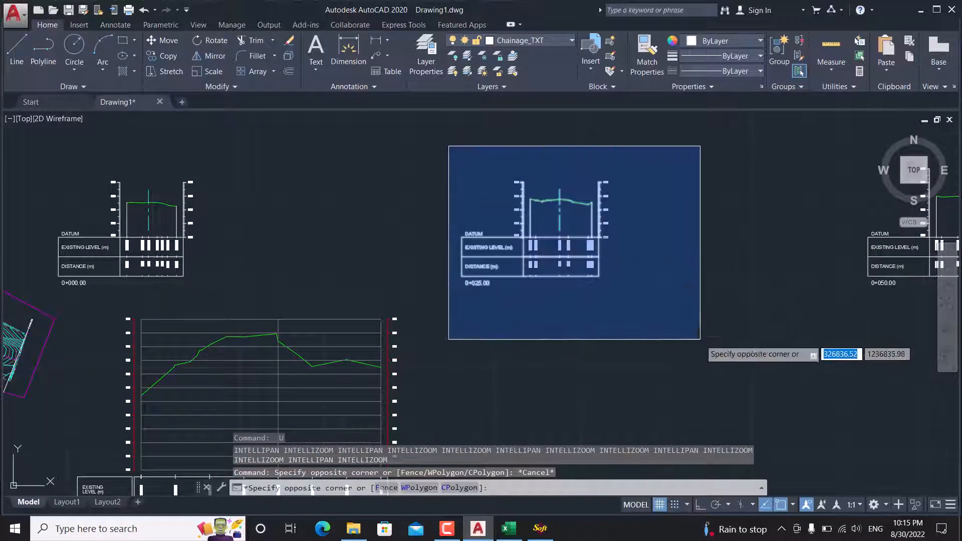
{"action": "left_click", "coordinate": [701, 341]}
{"action": "type", "text": "m"}
{"action": "key", "text": "Return"}
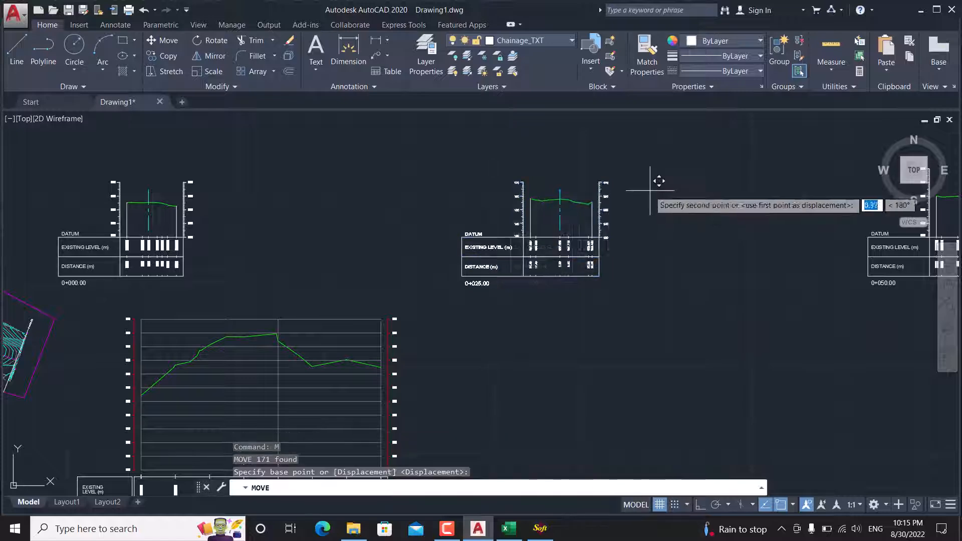
{"action": "left_click", "coordinate": [651, 189]}
{"action": "left_click", "coordinate": [422, 189]}
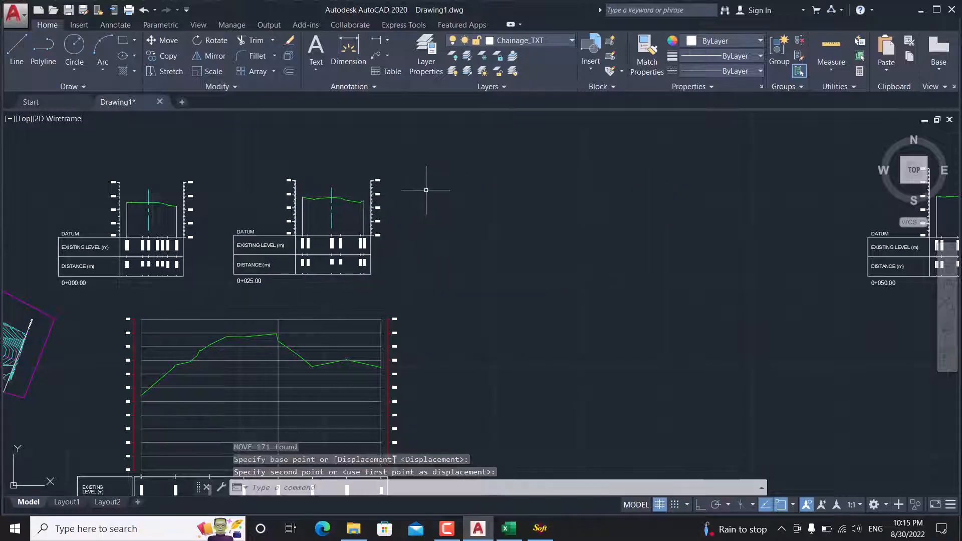
Step: Move the 0+050.00 cross-section beside the 0+025.00 cross-section, in line with the first two
{"action": "scroll", "coordinate": [430, 193], "scroll_direction": "down", "scroll_amount": 5}
{"action": "left_click", "coordinate": [399, 196]}
{"action": "left_click", "coordinate": [260, 275]}
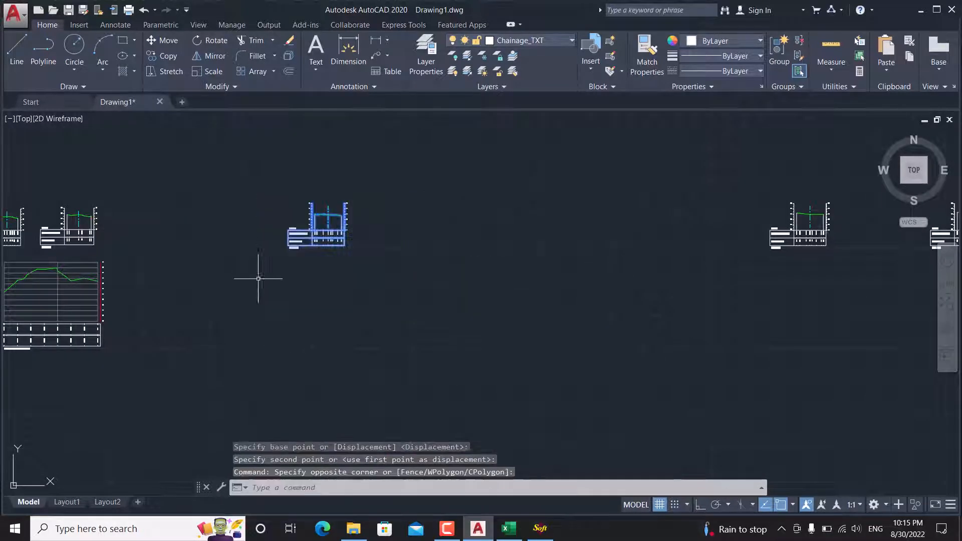
{"action": "key", "text": "Return"}
{"action": "left_click", "coordinate": [416, 182]}
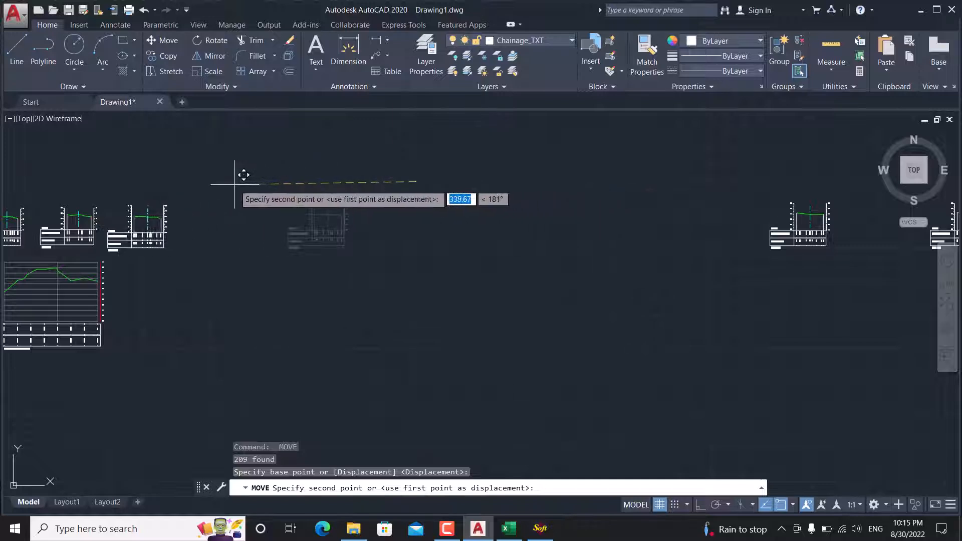
{"action": "left_click", "coordinate": [249, 189]}
Step: Move all the remaining cross-sections together, with Ortho on, so that the first of them sits beside the 0+050.00 cross-section
{"action": "scroll", "coordinate": [526, 235], "scroll_direction": "down", "scroll_amount": 5}
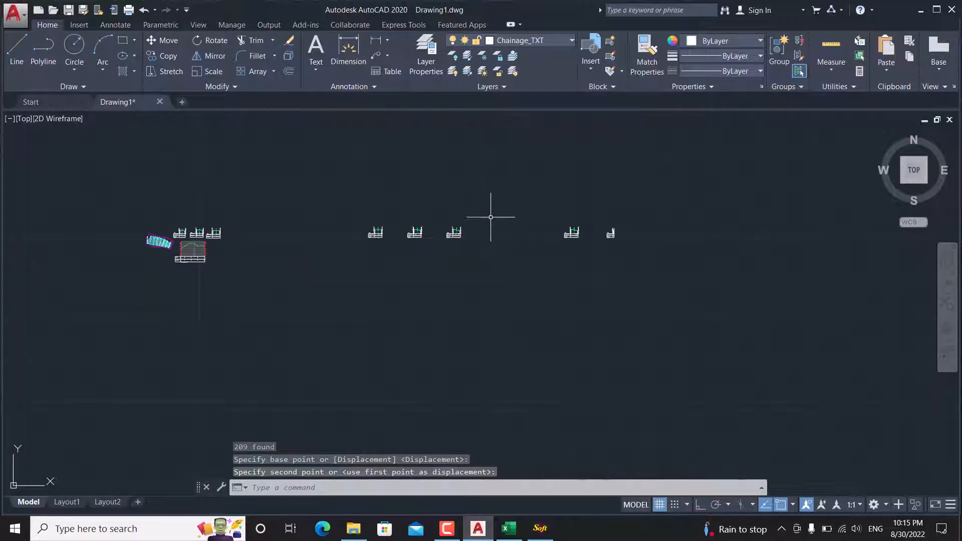
{"action": "left_click", "coordinate": [392, 223]}
{"action": "left_click", "coordinate": [353, 261]}
{"action": "left_click", "coordinate": [440, 212]}
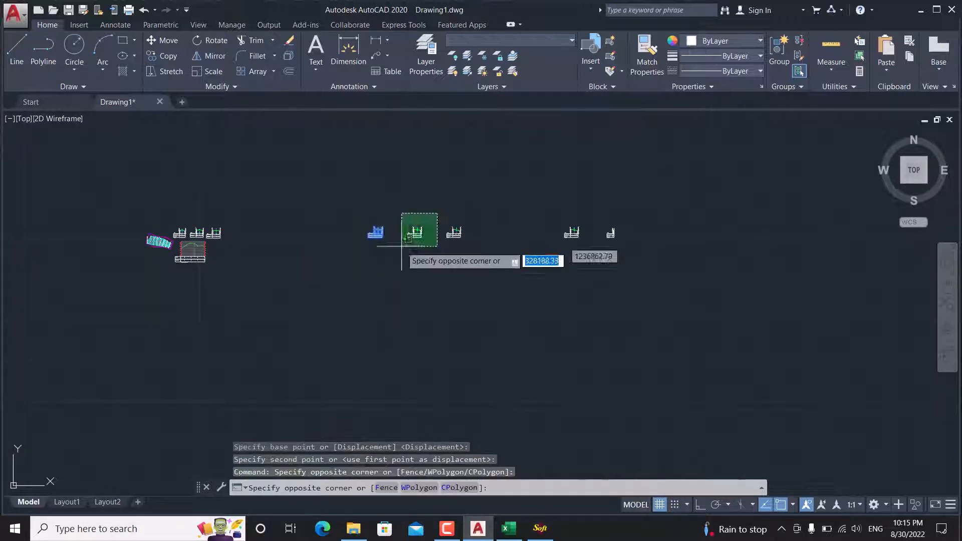
{"action": "left_click", "coordinate": [393, 251]}
{"action": "left_click", "coordinate": [483, 208]}
{"action": "left_click", "coordinate": [404, 270]}
{"action": "left_click", "coordinate": [665, 202]}
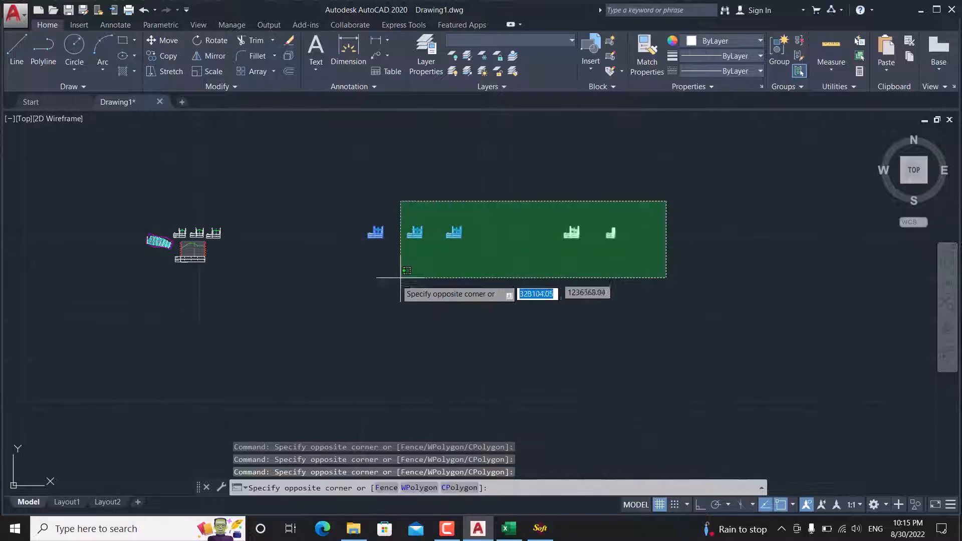
{"action": "left_click", "coordinate": [399, 275]}
{"action": "type", "text": "m"}
{"action": "key", "text": "Return"}
{"action": "left_click", "coordinate": [405, 184]}
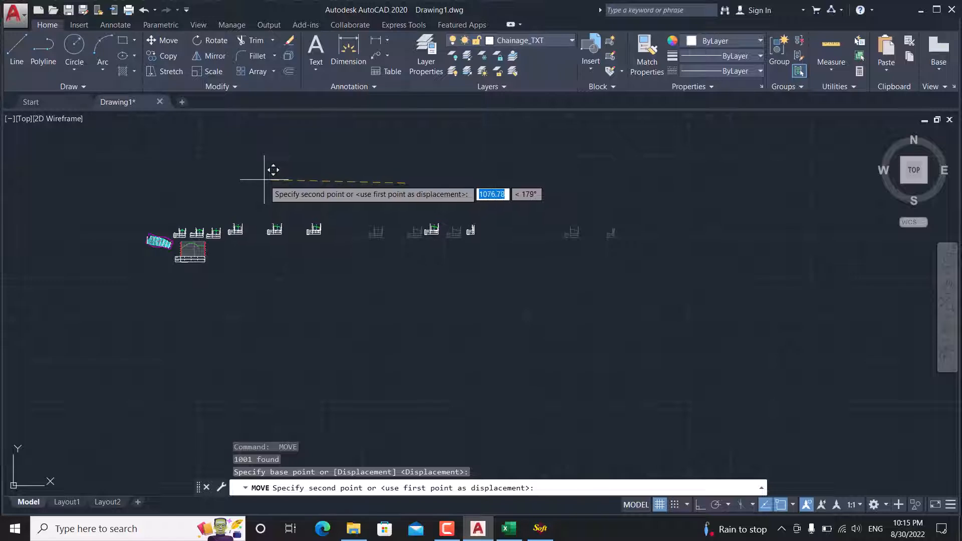
{"action": "scroll", "coordinate": [280, 177], "scroll_direction": "up", "scroll_amount": 4}
{"action": "middle_click_drag", "start_coordinate": [283, 178], "coordinate": [378, 183]}
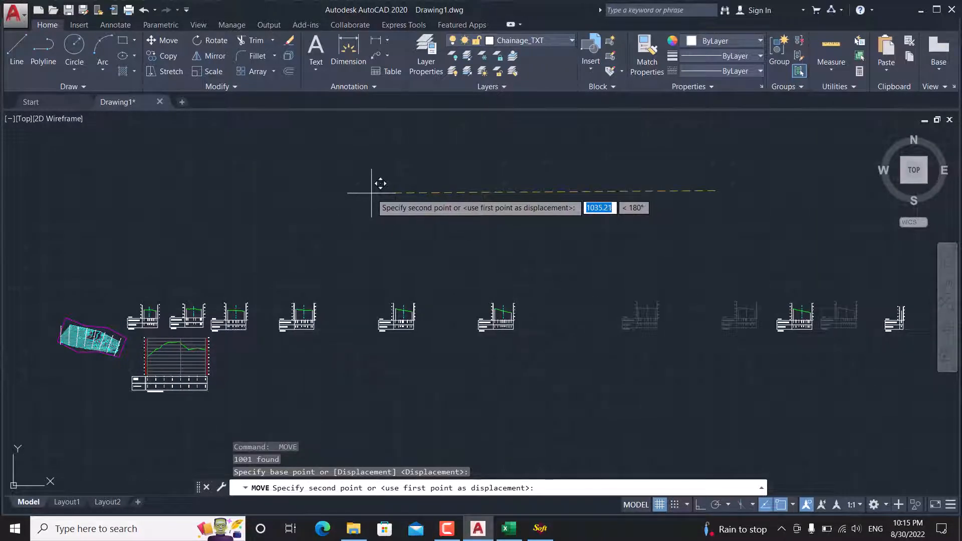
{"action": "key", "text": "F8"}
{"action": "left_click", "coordinate": [347, 196]}
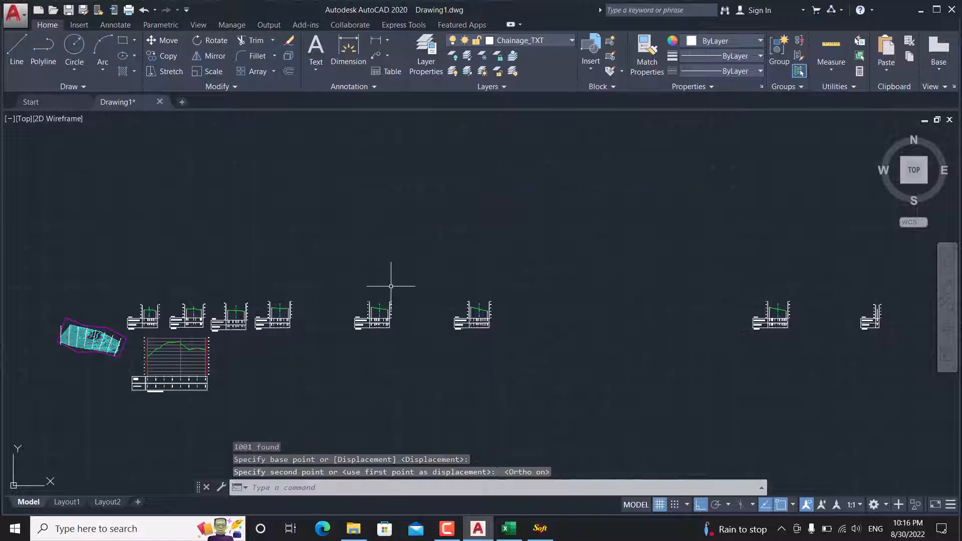
Step: Move the fifth cross-section horizontally until it sits close beside the fourth one
{"action": "left_click", "coordinate": [323, 281]}
{"action": "left_click", "coordinate": [420, 349]}
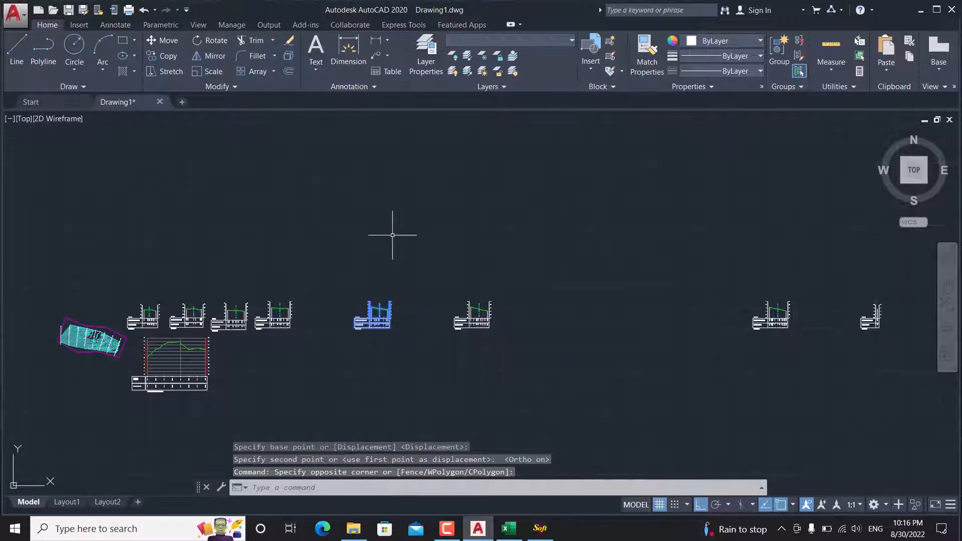
{"action": "key", "text": "Return"}
{"action": "left_click", "coordinate": [381, 225]}
{"action": "left_click", "coordinate": [328, 222]}
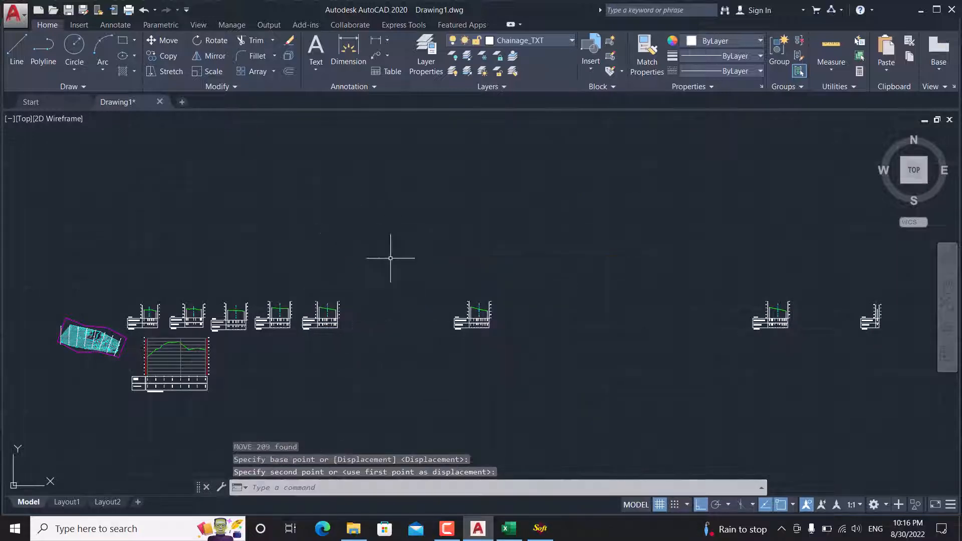
Step: Move the sixth cross-section horizontally to close the gap to the fifth one
{"action": "left_click", "coordinate": [409, 266]}
{"action": "left_click", "coordinate": [473, 325]}
{"action": "type", "text": "m"}
{"action": "key", "text": "Return"}
{"action": "left_click", "coordinate": [487, 247]}
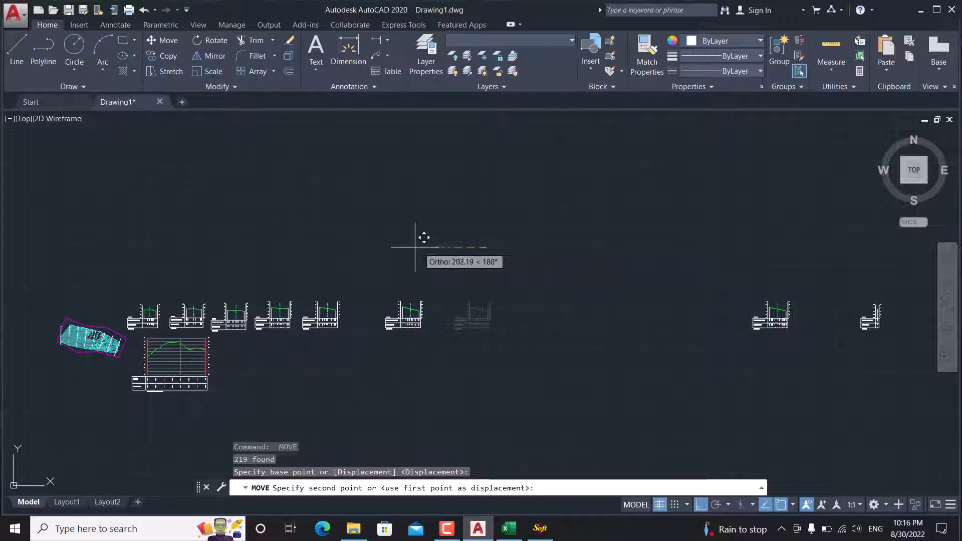
{"action": "left_click", "coordinate": [379, 248]}
Step: Move the seventh cross-section horizontally next to the sixth, matching the spacing of the row
{"action": "middle_click_drag", "start_coordinate": [594, 301], "coordinate": [399, 287]}
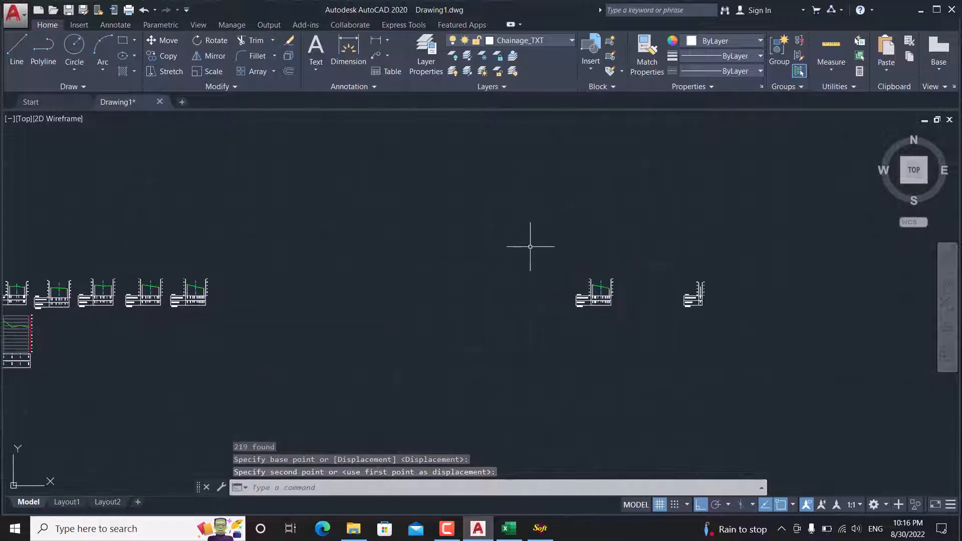
{"action": "left_click", "coordinate": [530, 247]}
{"action": "left_click", "coordinate": [622, 335]}
{"action": "type", "text": "m"}
{"action": "key", "text": "Return"}
{"action": "left_click", "coordinate": [619, 215]}
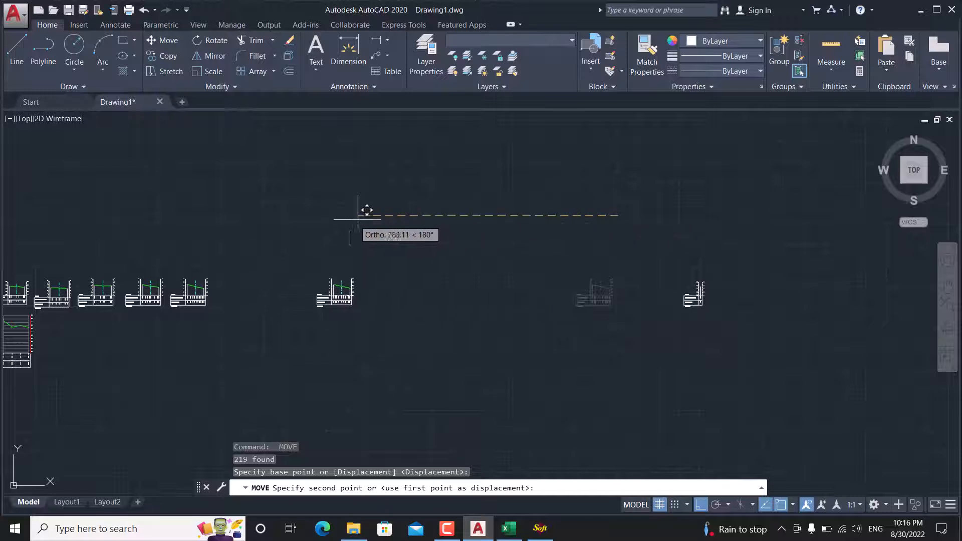
{"action": "left_click", "coordinate": [266, 217]}
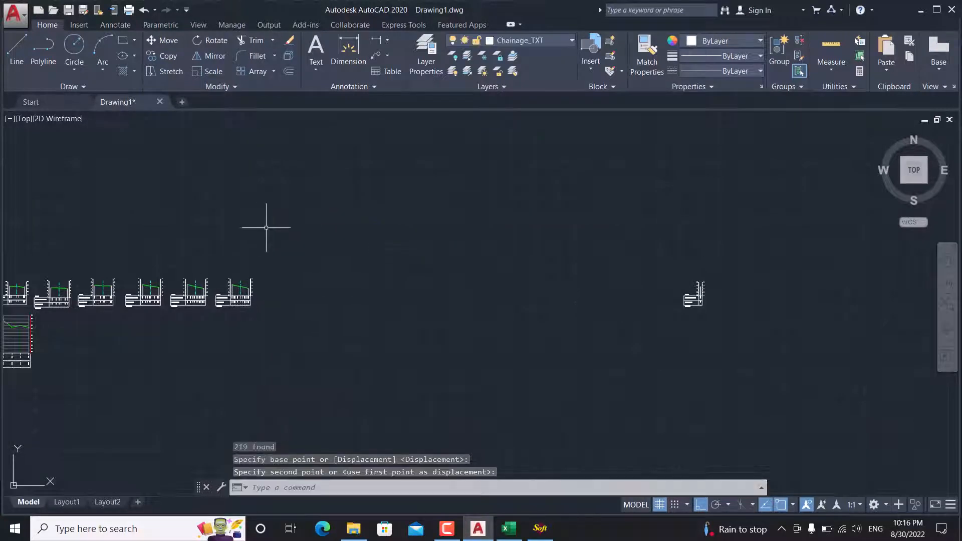
Step: Erase the last, incomplete cross-section standing apart at the far end of the row
{"action": "left_click", "coordinate": [615, 250]}
{"action": "left_click", "coordinate": [740, 331]}
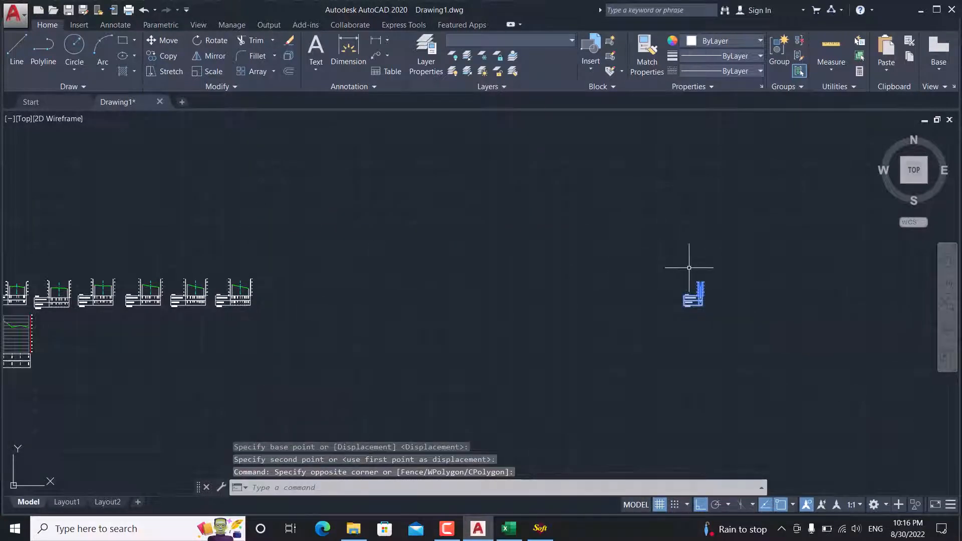
{"action": "type", "text": "e"}
{"action": "key", "text": "Return"}
{"action": "middle_click_drag", "start_coordinate": [355, 290], "coordinate": [601, 297]}
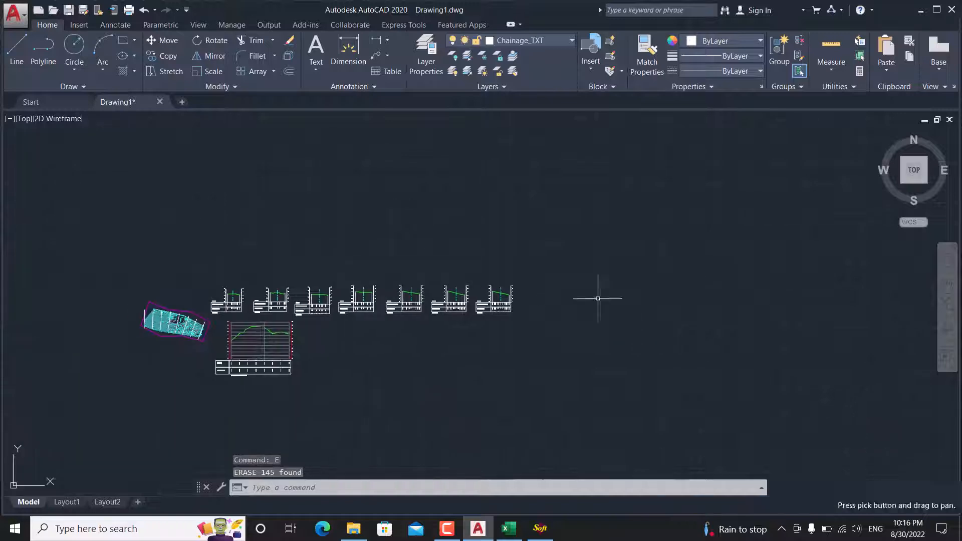